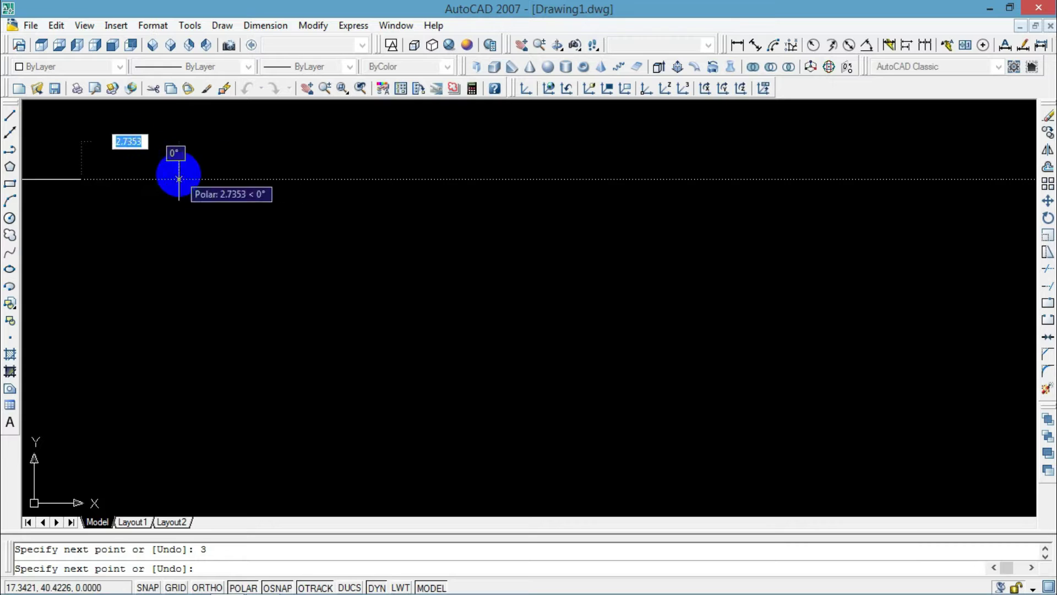
Continue the outline with a second 3-unit segment rightward along the top edge and a 7.50-unit right edge straight down.
middle_click_drag(180, 177, 393, 188)
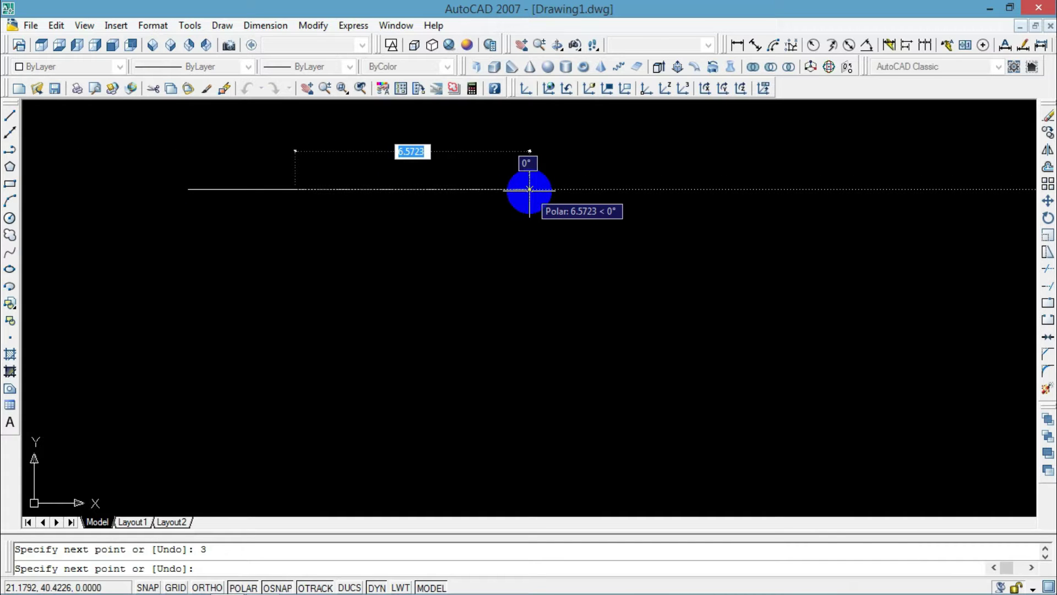
scroll(413, 302, "up", 2)
middle_click_drag(412, 302, 480, 268)
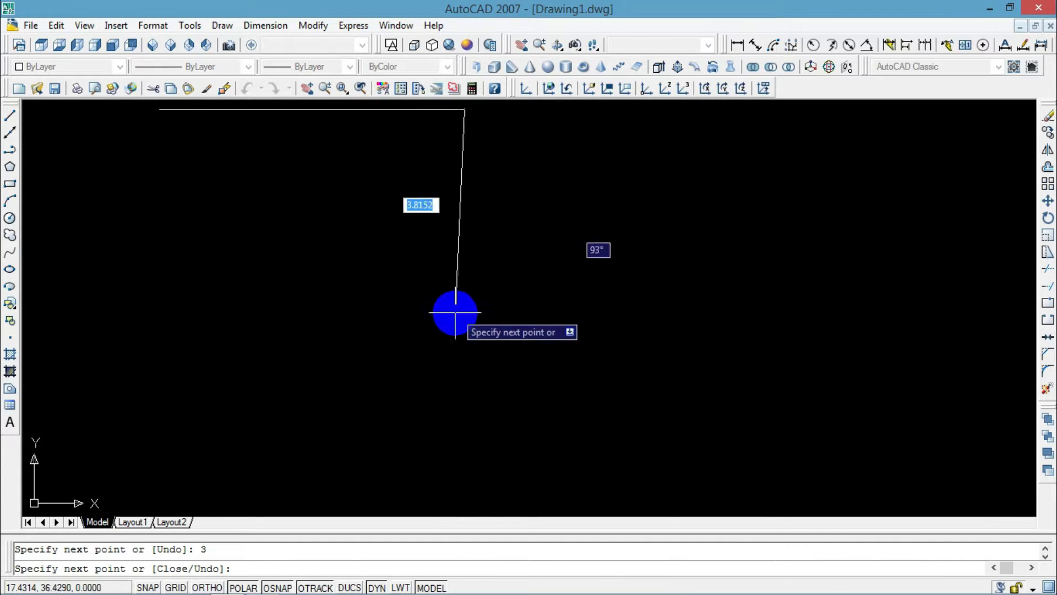
type("7.50")
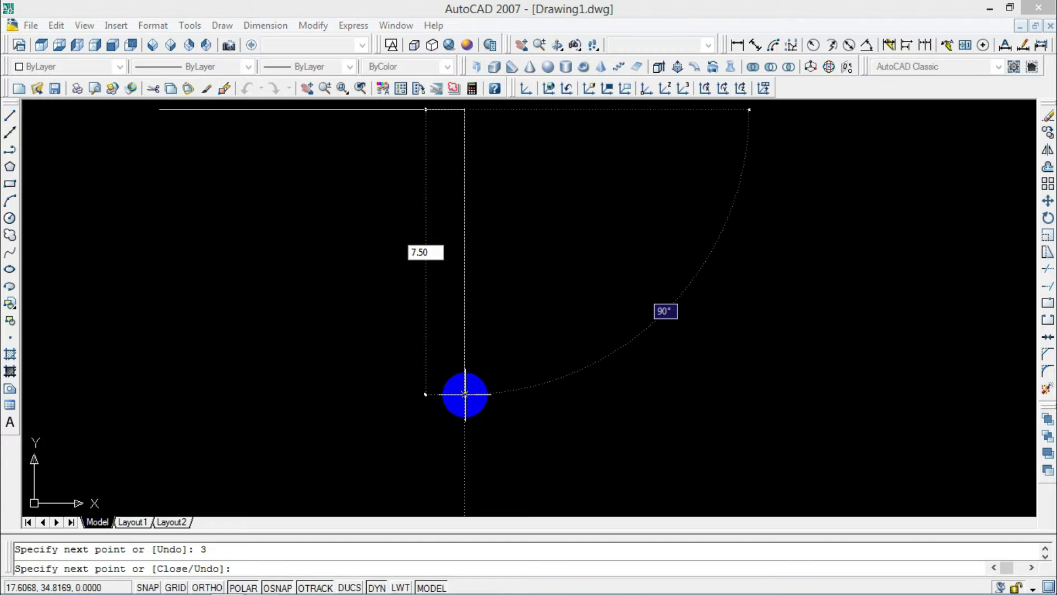
key("Return")
Draw the outline's bottom edge 6 units leftward from the lower right corner.
middle_click_drag(123, 392, 295, 396)
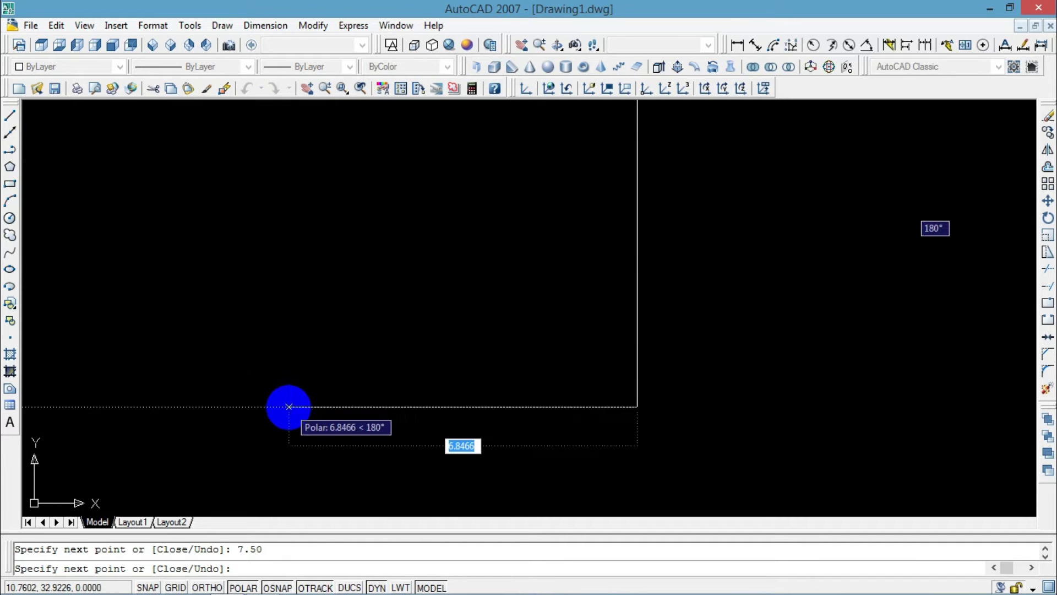
type("6")
key("Return")
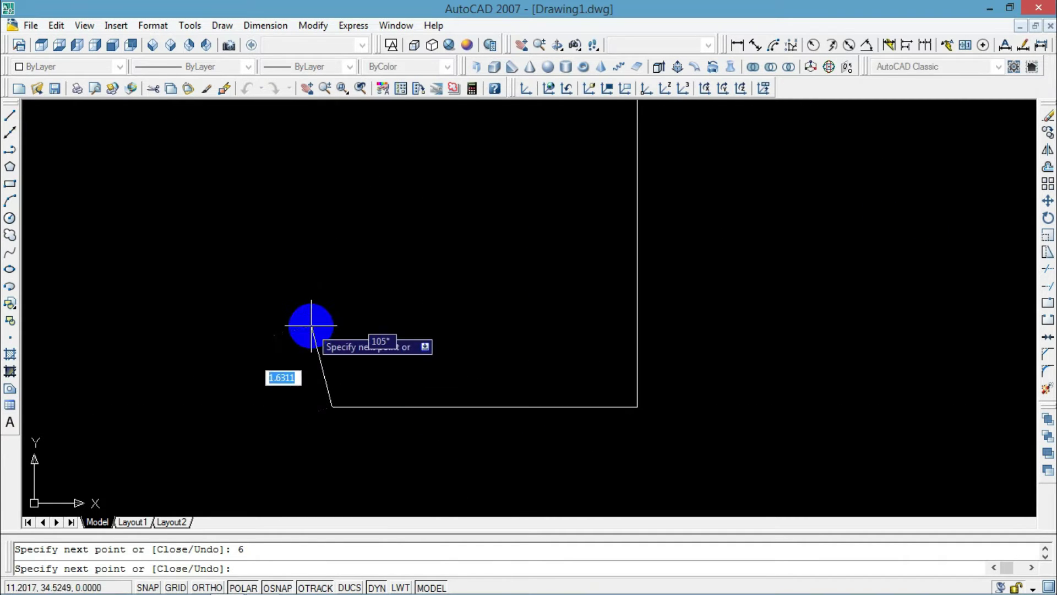
Close the outline's left edge upward with consecutive segments of 1.5, 3 and 3 units, and end the line.
scroll(313, 328, "down", 4)
middle_click_drag(342, 325, 309, 368)
scroll(318, 309, "up", 3)
middle_click_drag(319, 286, 334, 275)
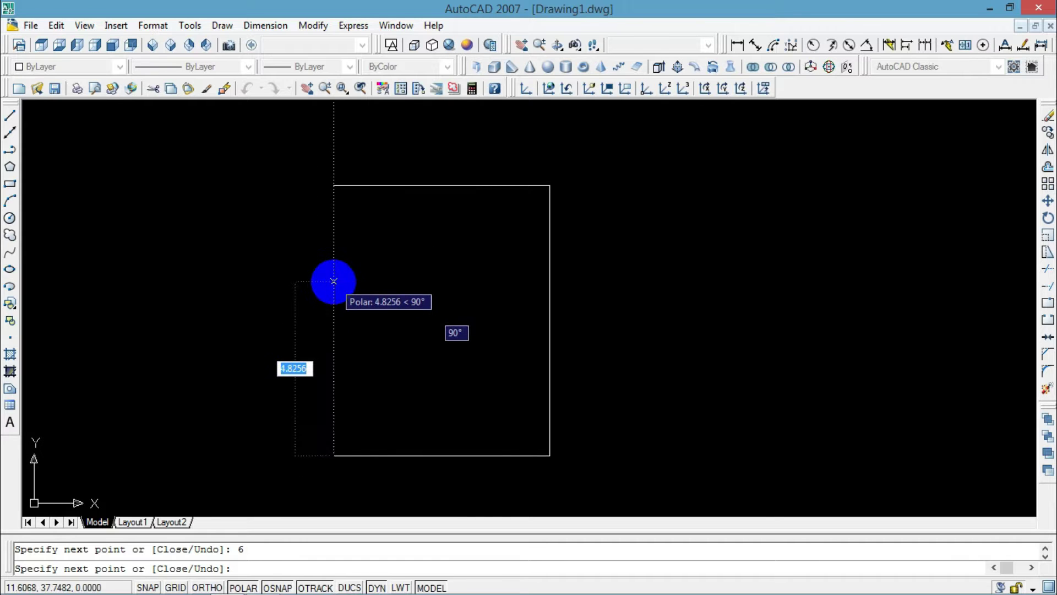
type("1.5")
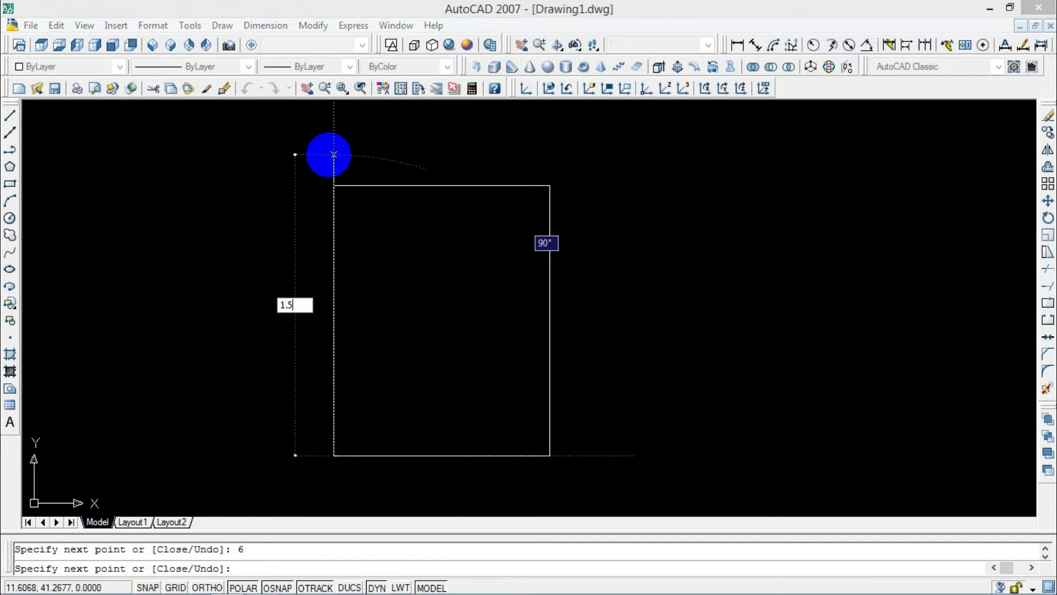
key("Return")
type("3")
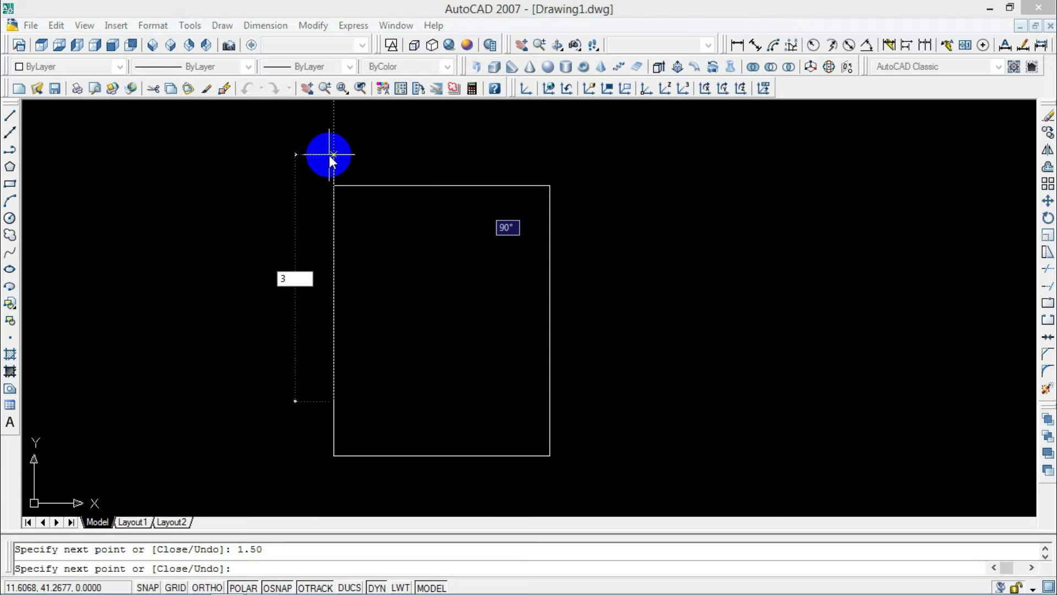
key("Return")
type("3")
key("Return")
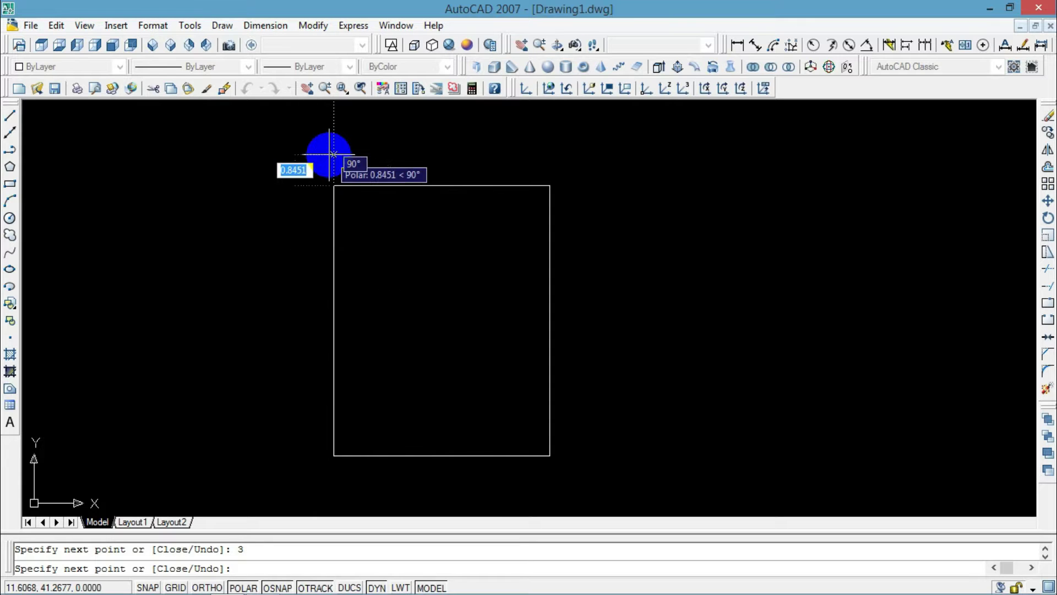
key("Escape")
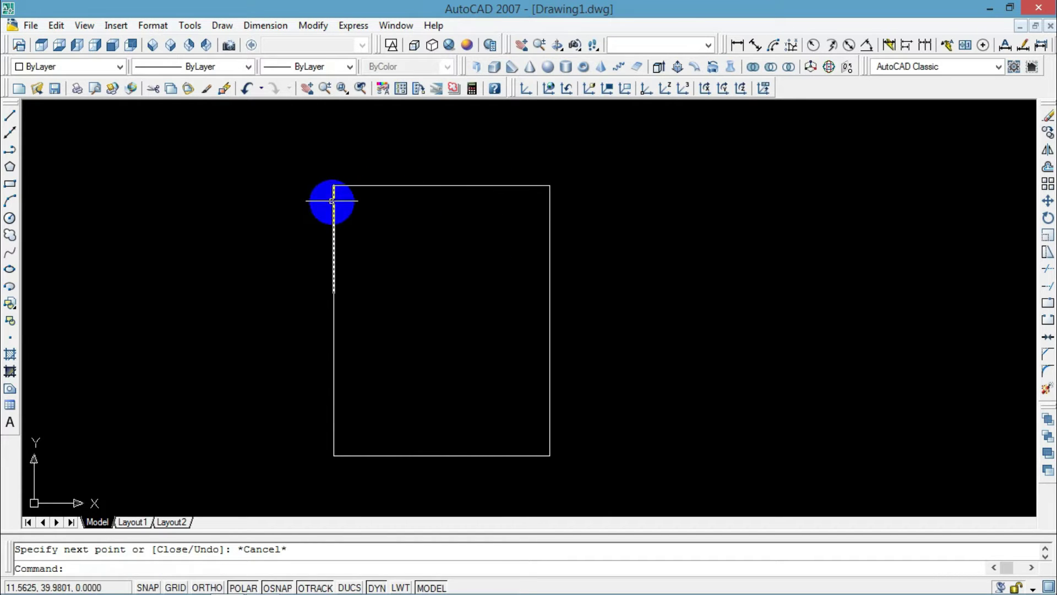
Add a linear dimension to the upper segment of the left edge, placed outside the outline.
scroll(432, 192, "up", 3)
scroll(432, 192, "down", 4)
middle_click_drag(432, 195, 468, 188)
scroll(468, 188, "up", 3)
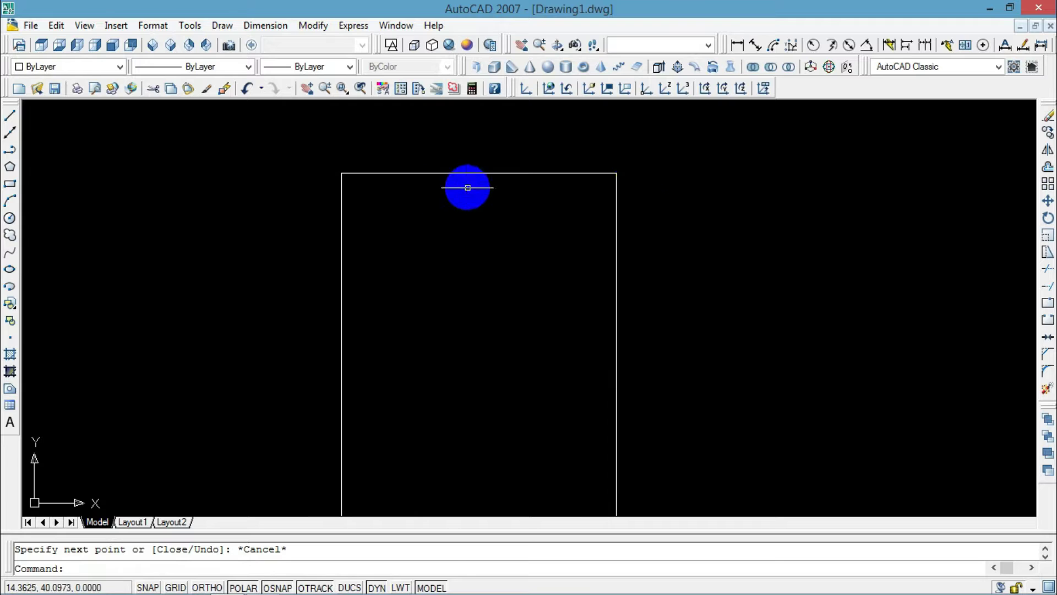
left_click(738, 45)
left_click(341, 173)
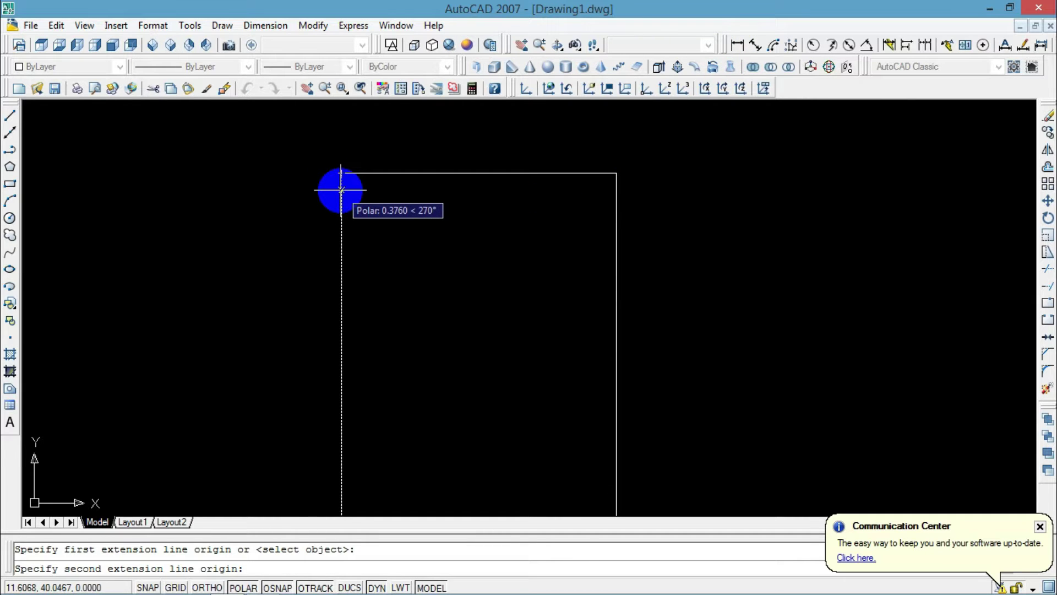
scroll(292, 311, "down", 2)
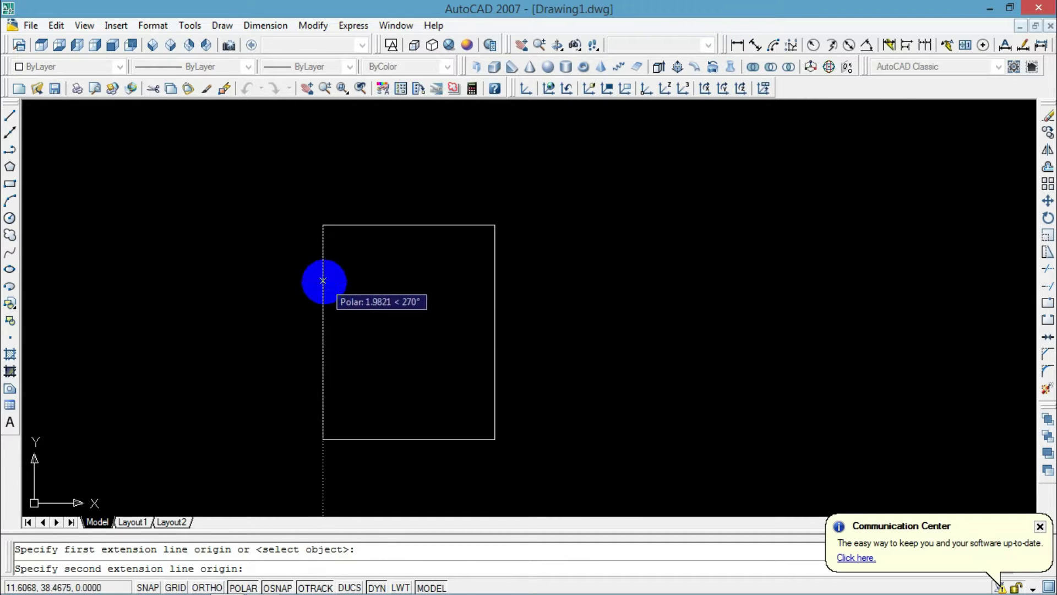
scroll(324, 281, "up", 4)
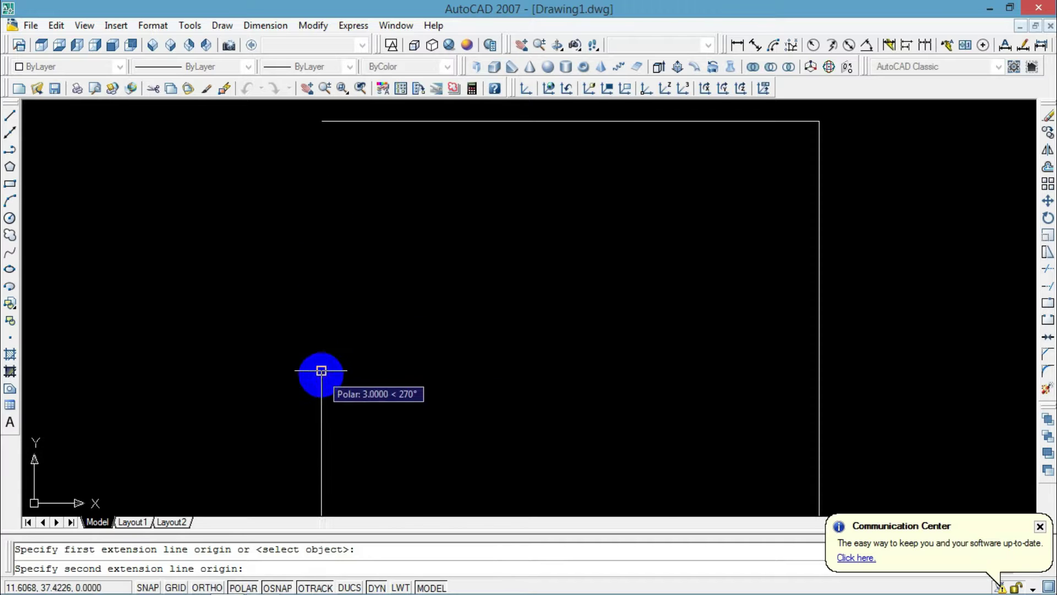
left_click(322, 370)
left_click(251, 359)
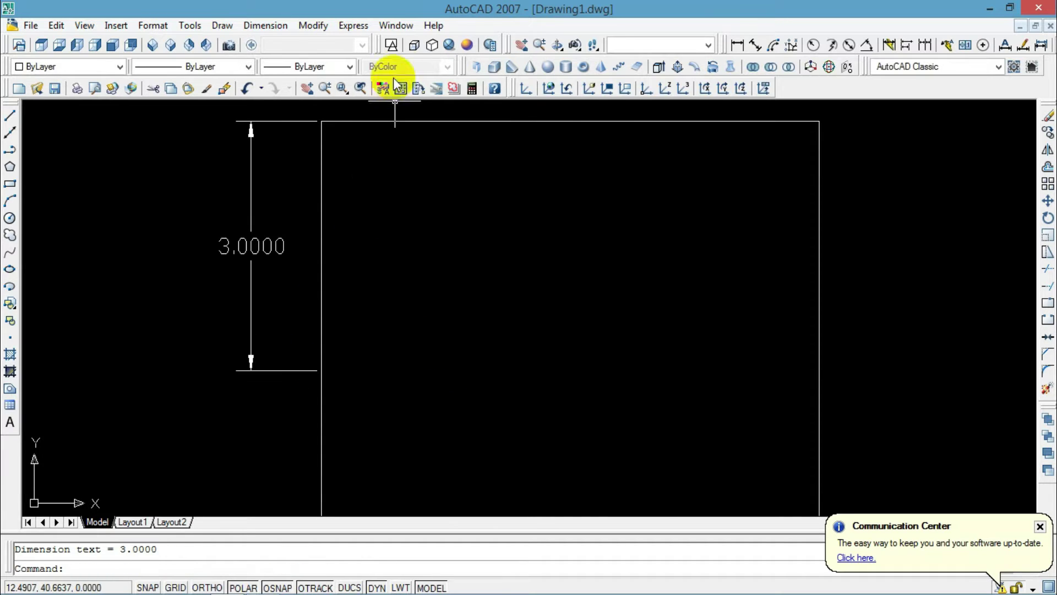
left_click(734, 48)
scroll(492, 401, "down", 3)
middle_click_drag(416, 391, 416, 210)
left_click(383, 202)
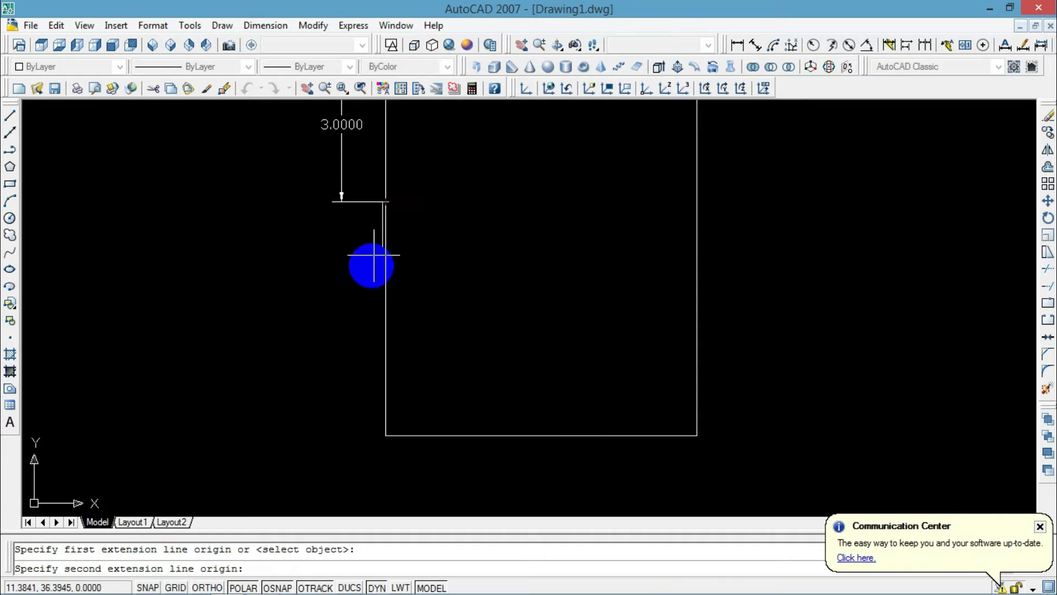
key("Escape")
Add linear dimensions to the middle and lower segments of the left edge, in line with the upper segment's dimension.
left_click(737, 44)
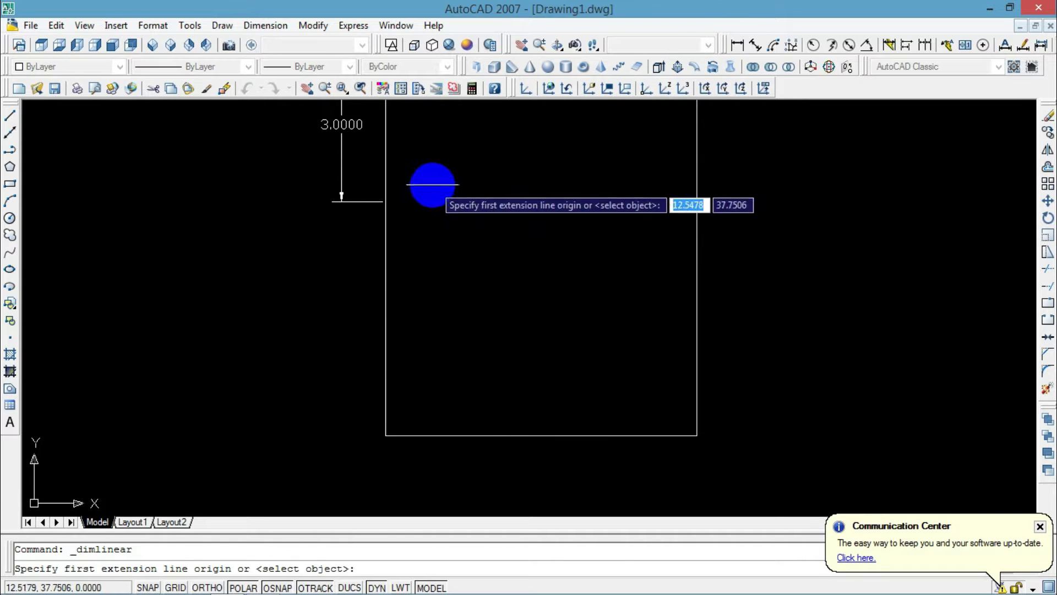
left_click(386, 201)
left_click(385, 364)
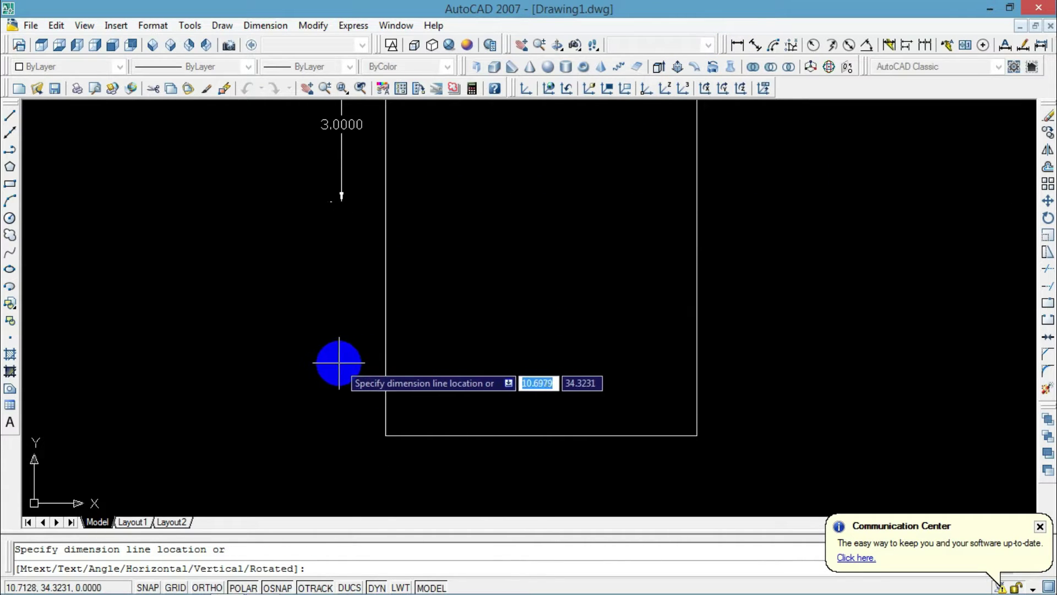
left_click(340, 362)
left_click(738, 47)
left_click(386, 357)
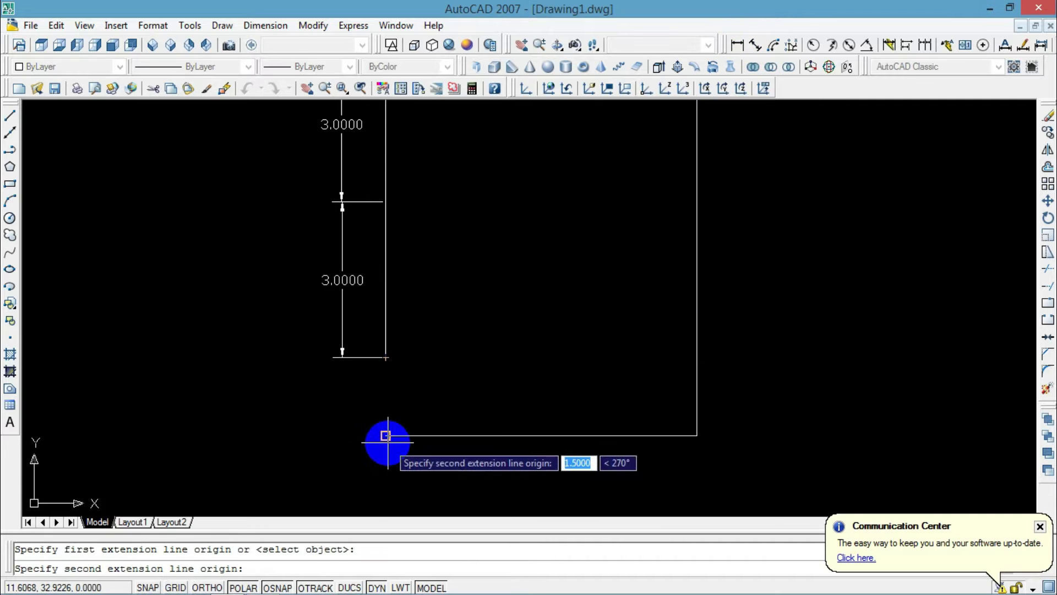
left_click(385, 436)
left_click(344, 441)
Add a linear dimension to the full bottom edge, placed below the outline.
mouse_move(567, 359)
middle_mouse_down()
mouse_move(489, 397)
mouse_move(456, 339)
middle_mouse_up()
left_click(738, 46)
left_click(271, 417)
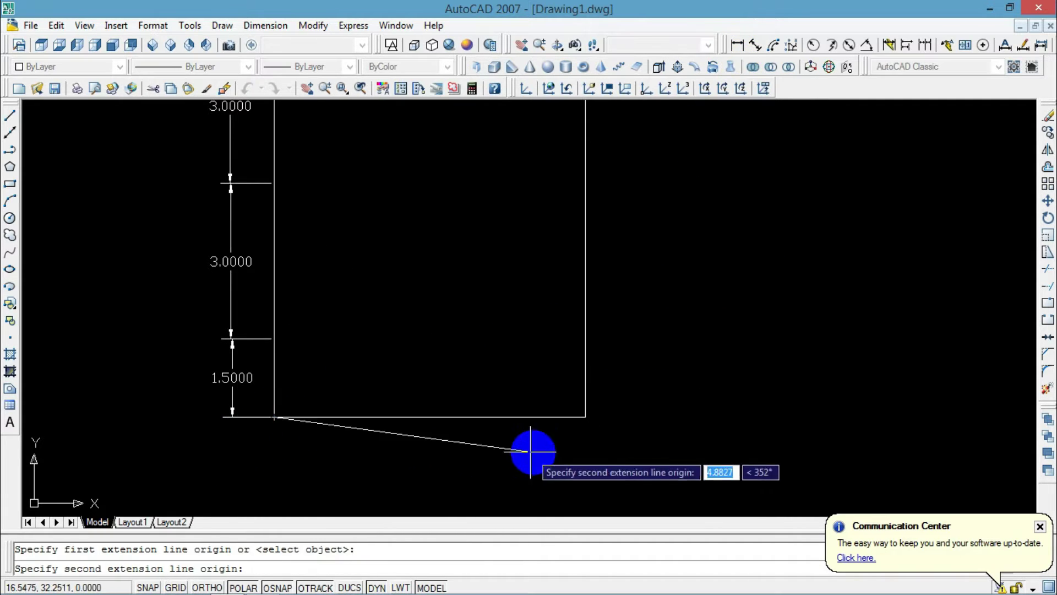
left_click(585, 416)
left_click(579, 461)
Add a linear dimension to the full right edge, placed outside the outline.
left_click(737, 46)
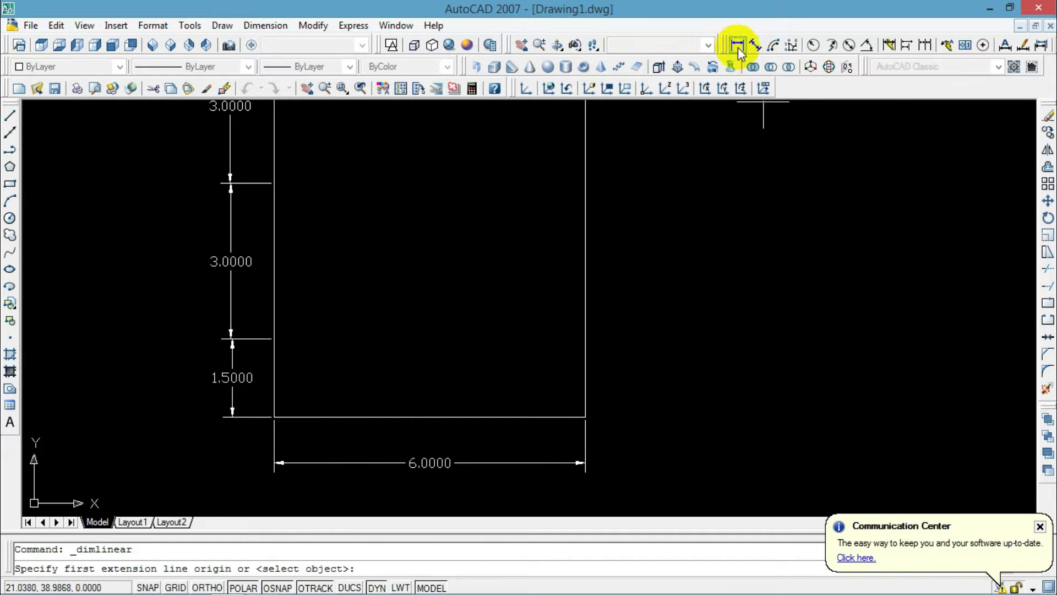
scroll(562, 276, "down", 5)
scroll(557, 354, "up", 2)
left_click(526, 187)
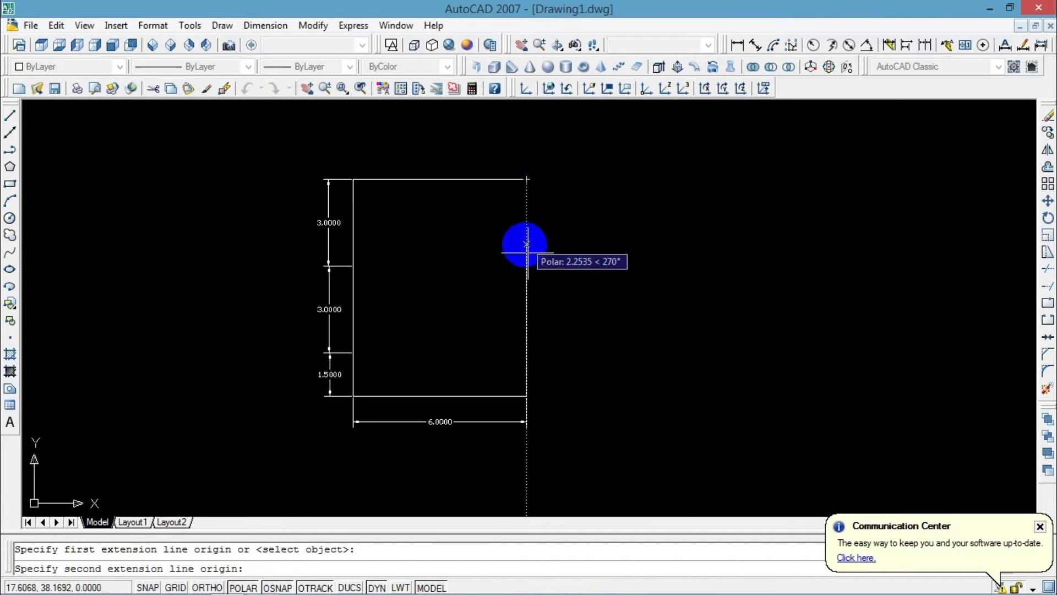
scroll(538, 291, "up", 2)
left_click(521, 438)
left_click(651, 270)
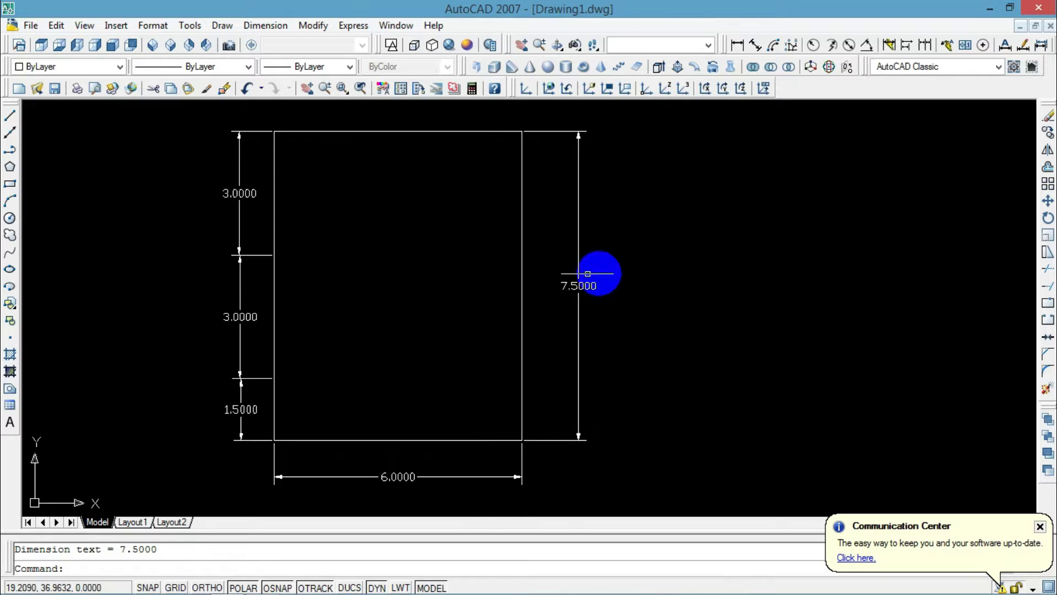
Add a linear dimension to the left half of the top edge, placed above the outline.
middle_click_drag(588, 274, 621, 337)
left_click(738, 46)
scroll(507, 200, "up", 2)
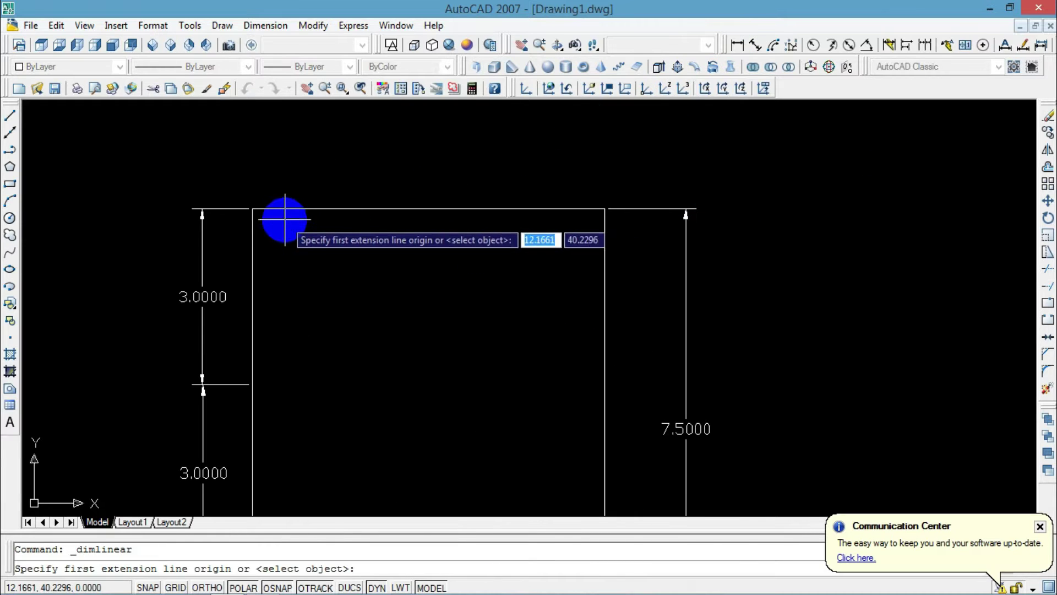
left_click(253, 208)
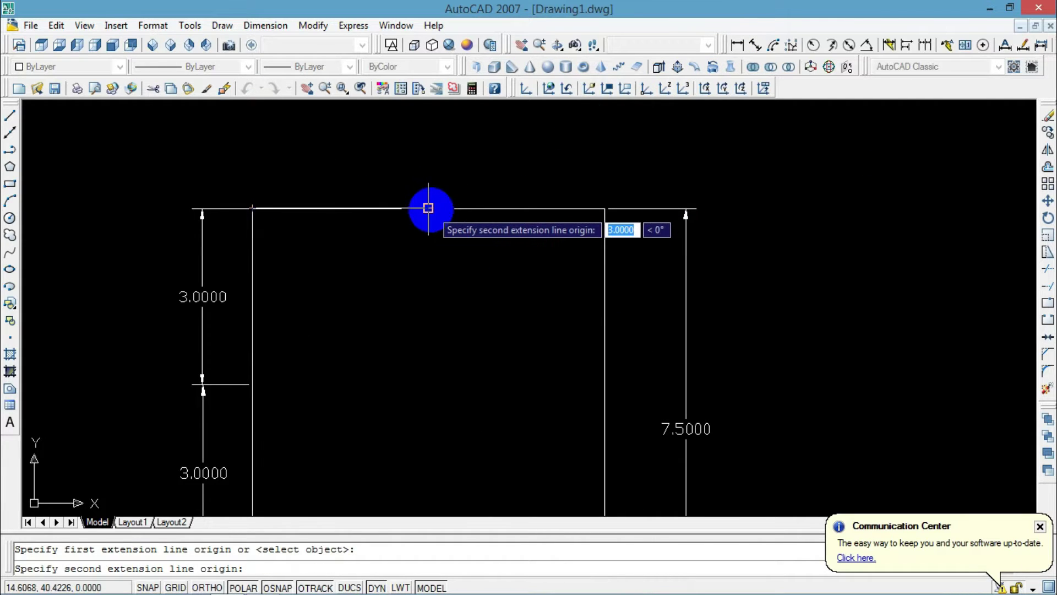
left_click(429, 208)
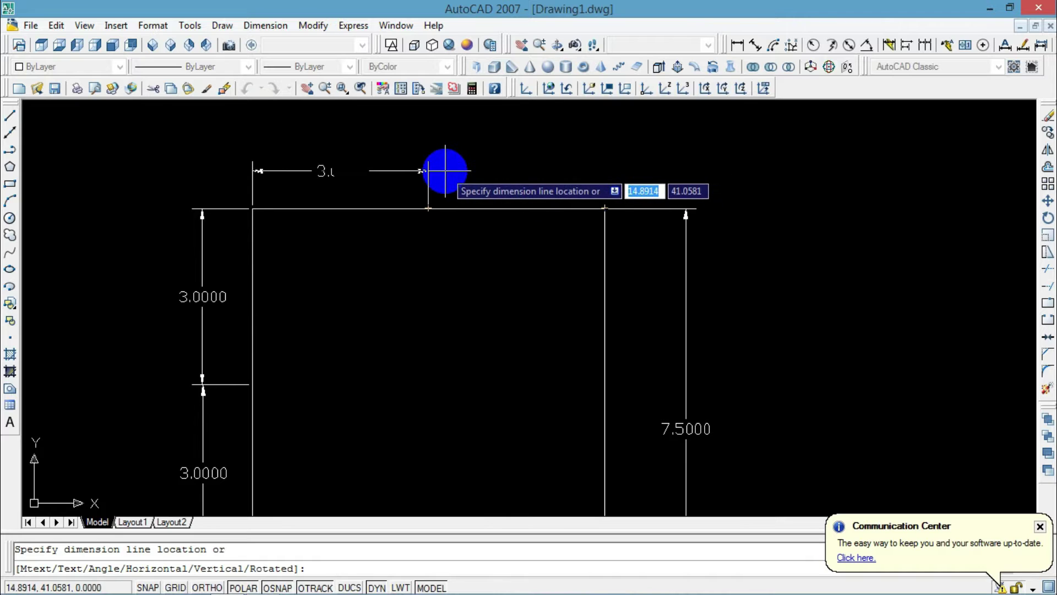
left_click(440, 181)
Add a linear dimension to the right half of the top edge, beside the left half's dimension.
left_click(738, 47)
left_click(429, 208)
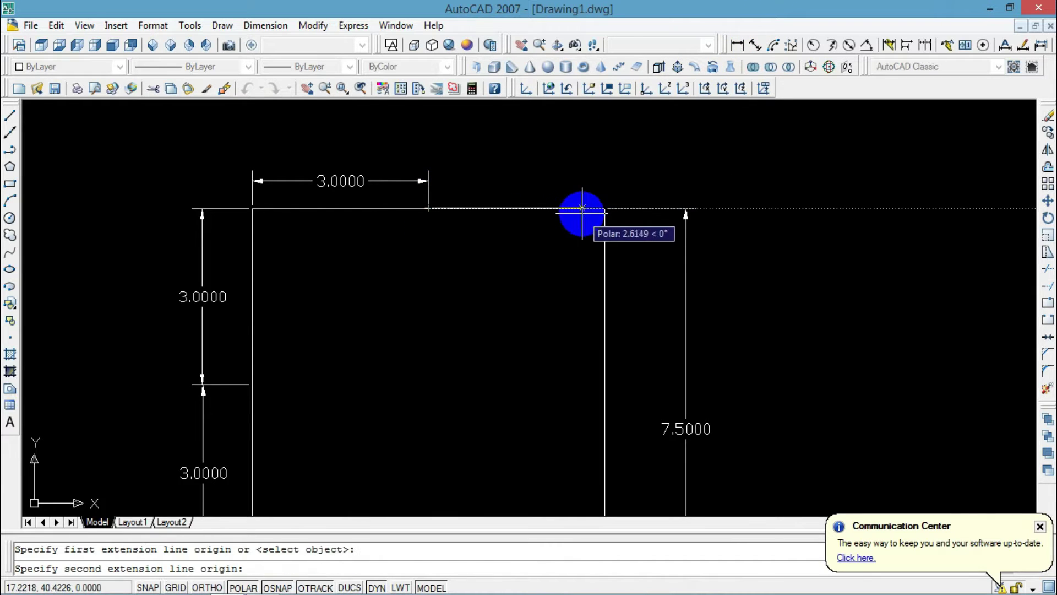
left_click(605, 208)
left_click(603, 175)
scroll(644, 252, "down", 2)
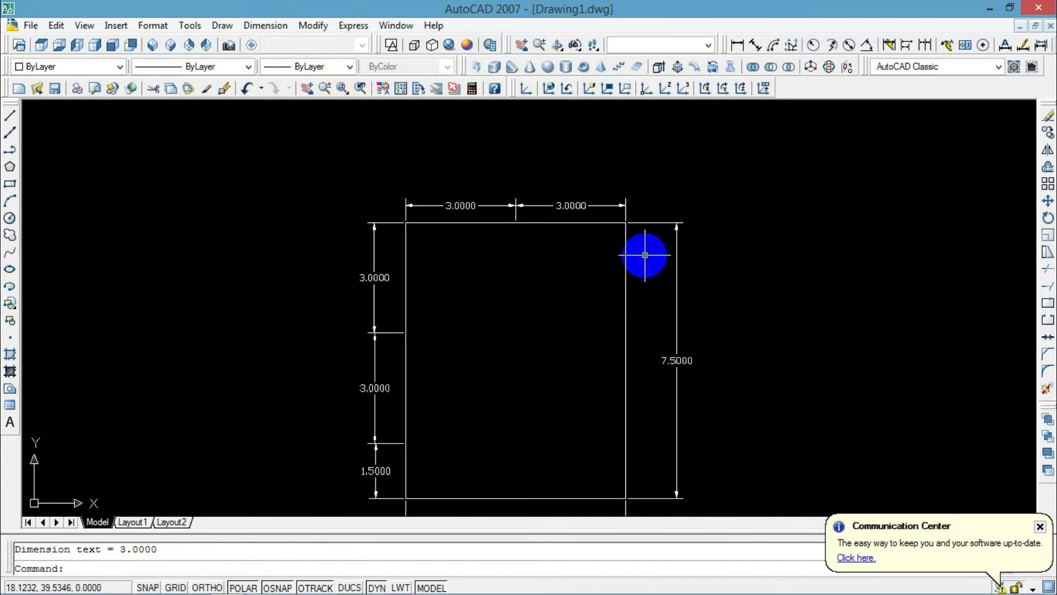
Offset both top edge segments inward by 0.15.
scroll(597, 219, "up", 2)
scroll(565, 229, "down", 2)
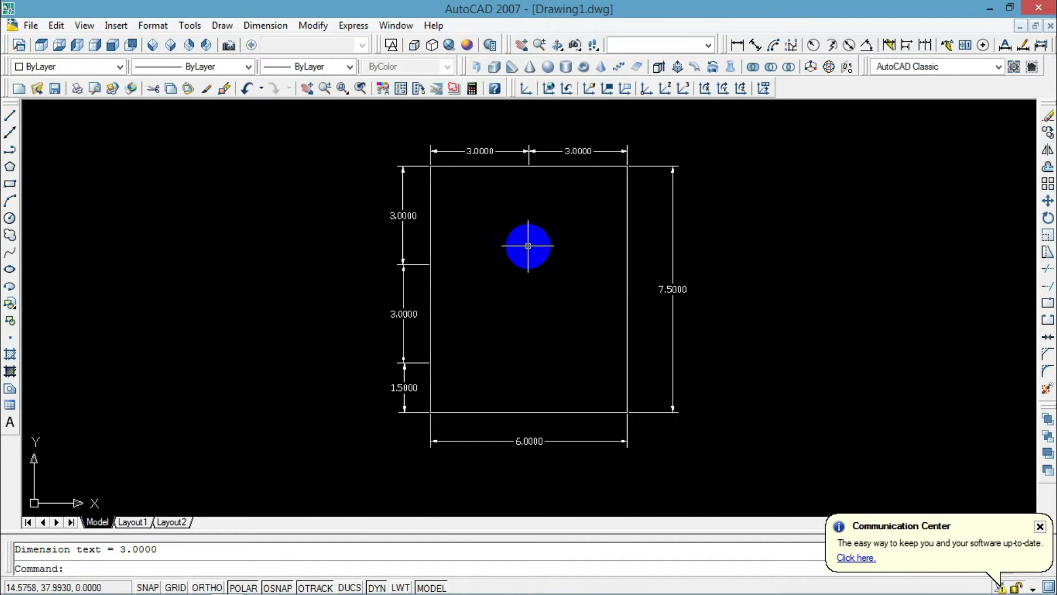
left_click(1047, 168)
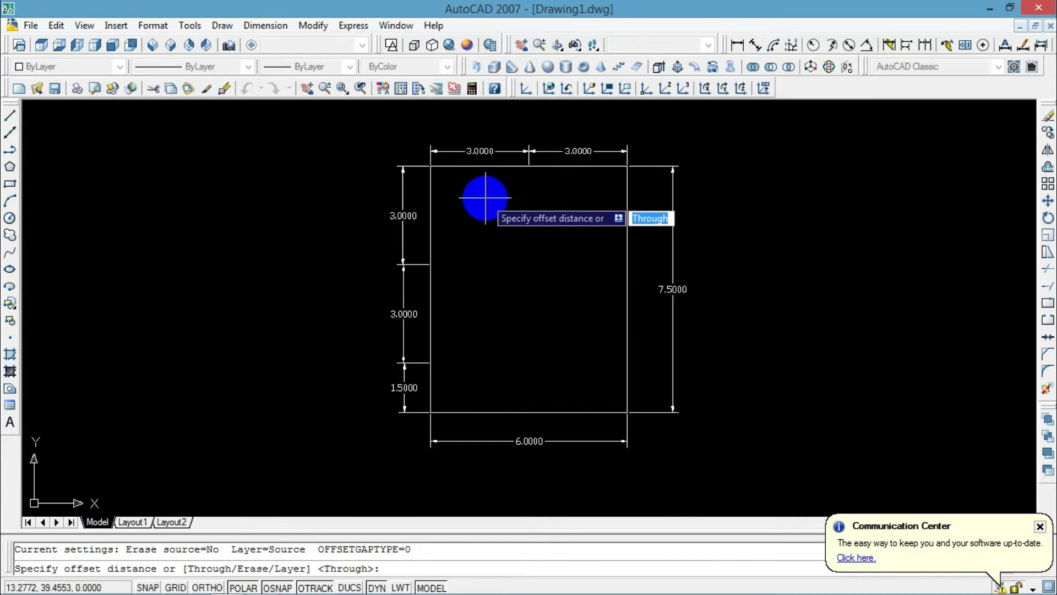
type("0.")
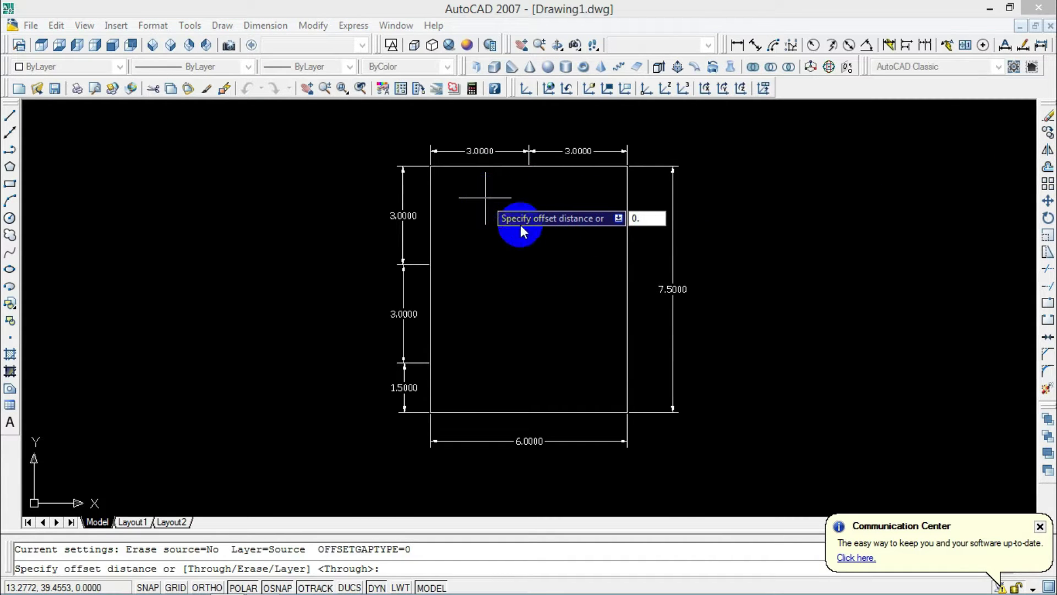
type("15")
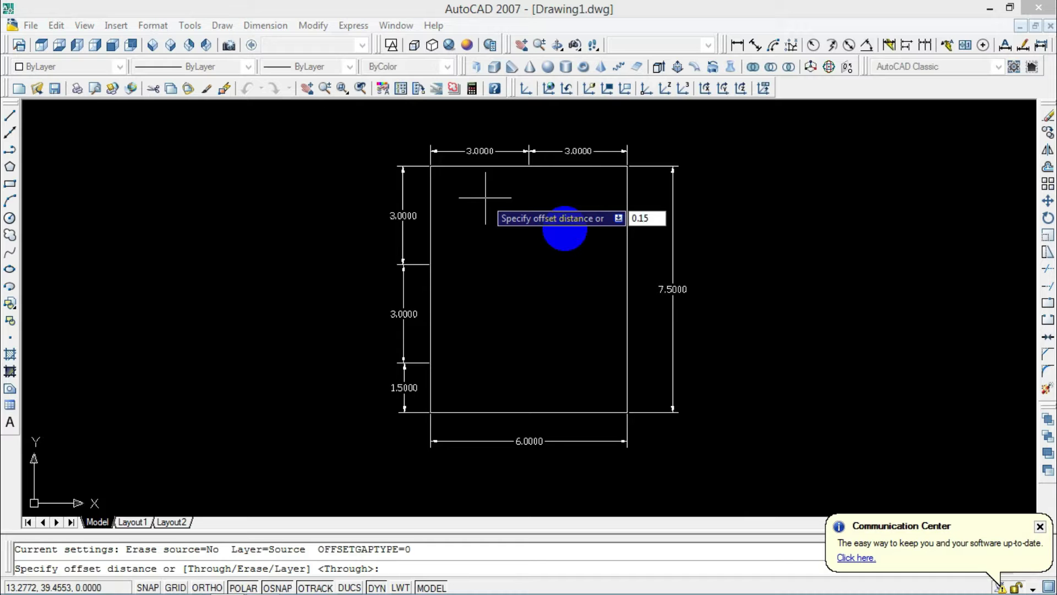
key("Return")
scroll(468, 176, "up", 3)
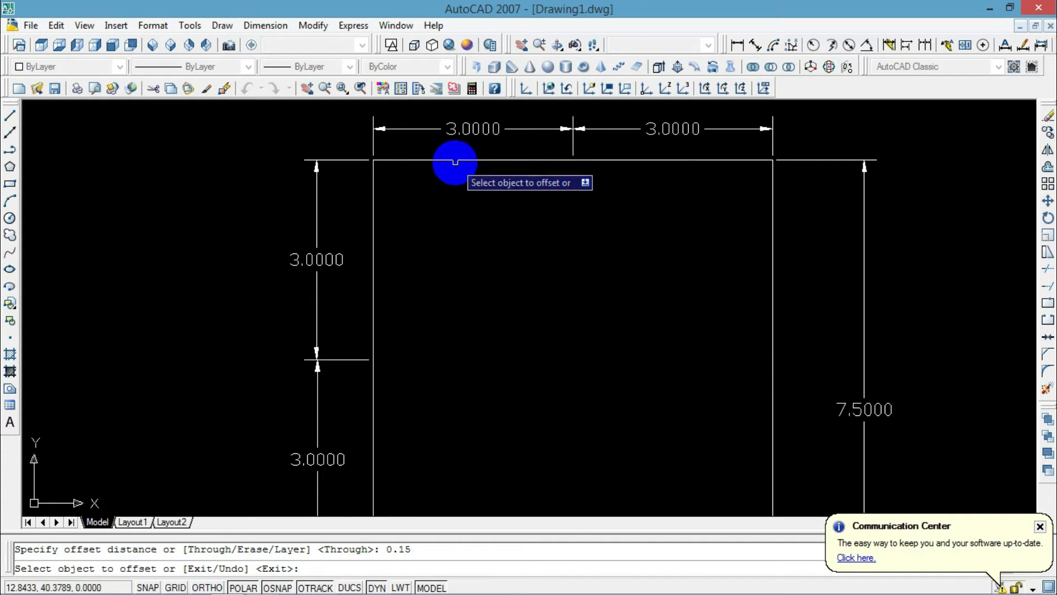
left_click(454, 159)
left_click(578, 179)
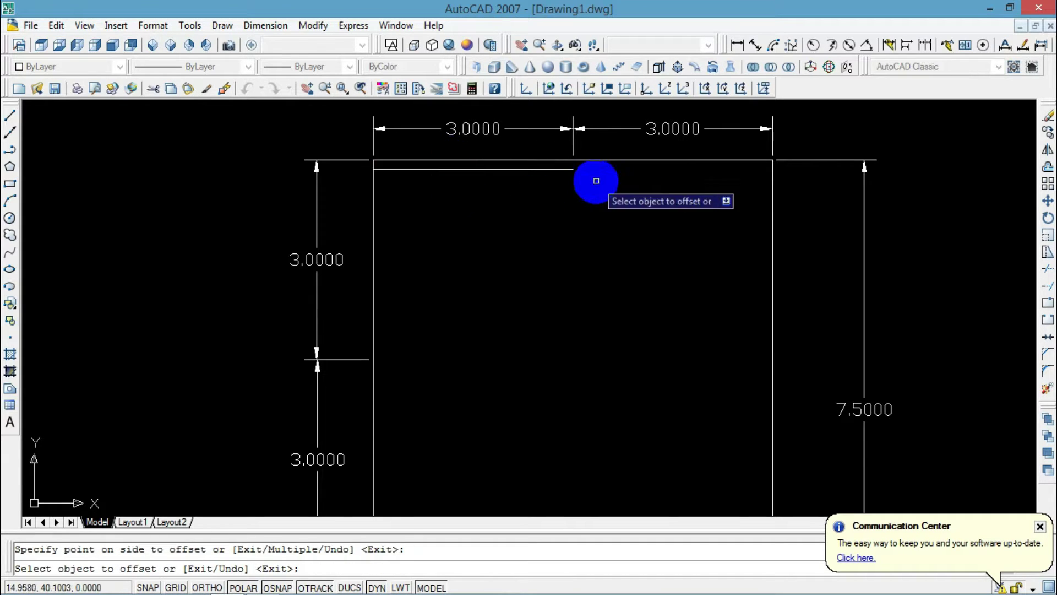
left_click(594, 158)
left_click(600, 197)
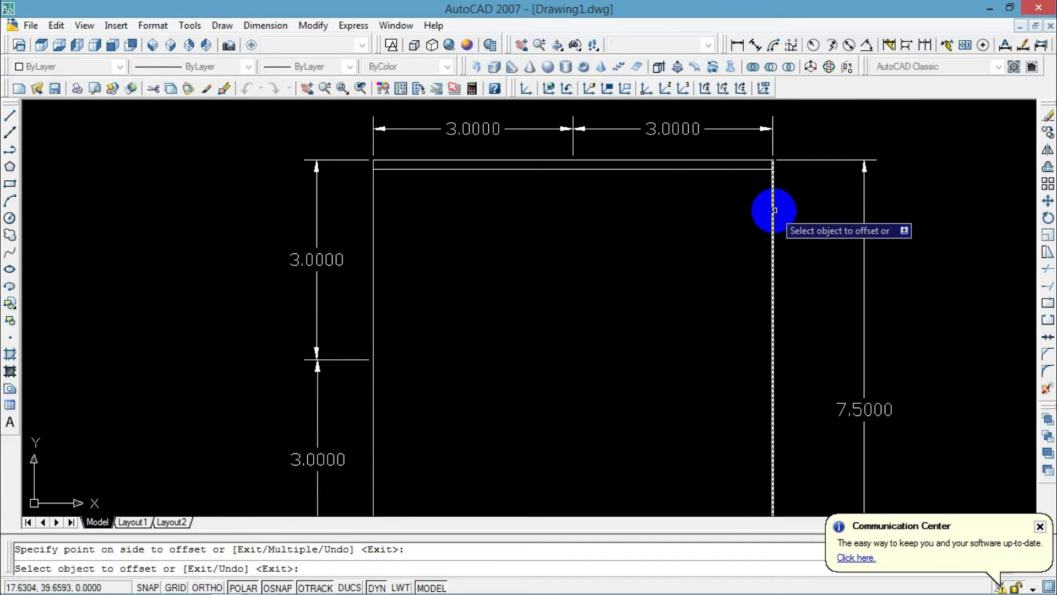
Offset the outline's full right edge and bottom edge inward by 0.15.
scroll(642, 288, "down", 5)
scroll(619, 437, "up", 3)
left_click(609, 375)
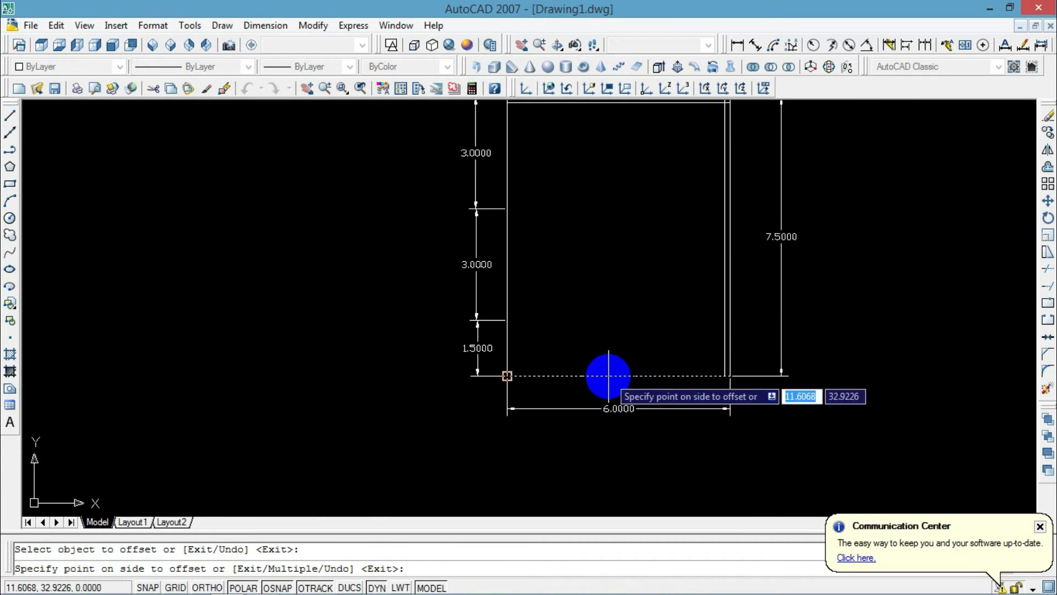
left_click(603, 368)
Offset the three segments of the outline's left edge inward by 0.15, working from the lowest segment up.
scroll(597, 366, "up", 2)
left_click(469, 313)
left_click(484, 314)
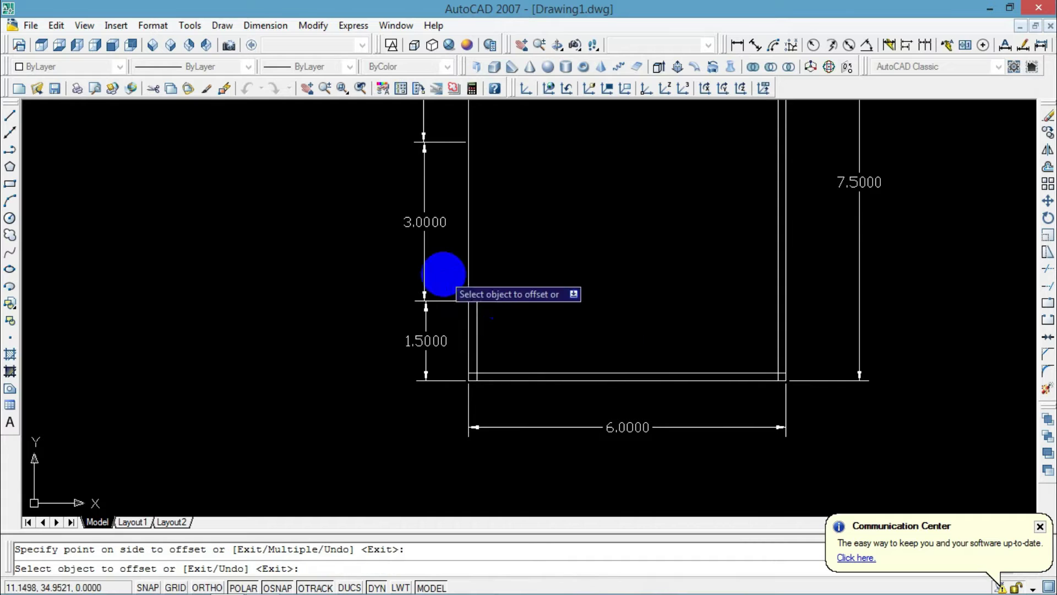
middle_click_drag(498, 175, 498, 306)
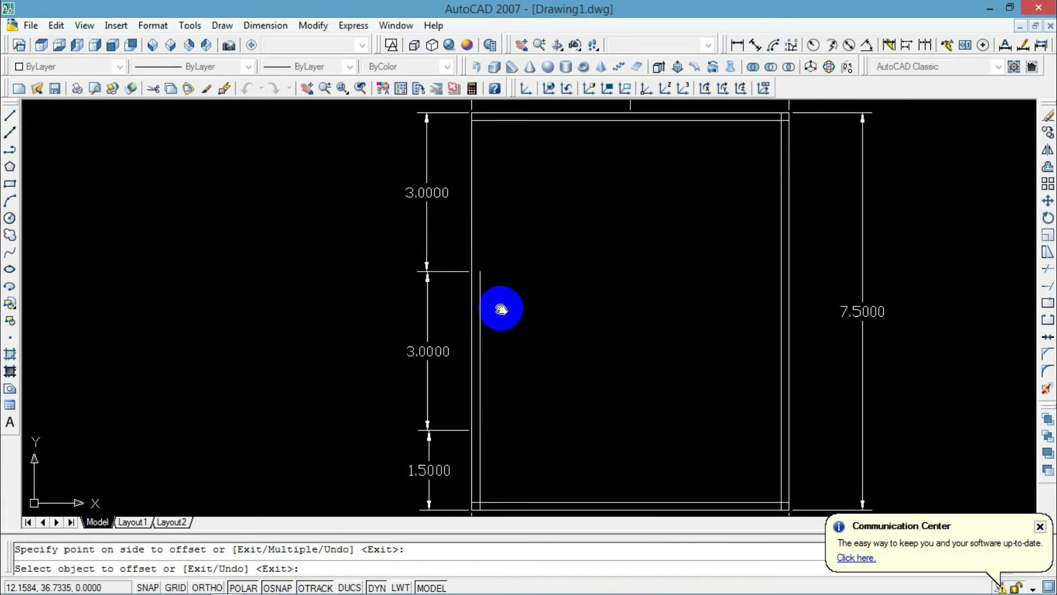
left_click(468, 216)
scroll(550, 184, "down", 2)
scroll(498, 203, "up", 3)
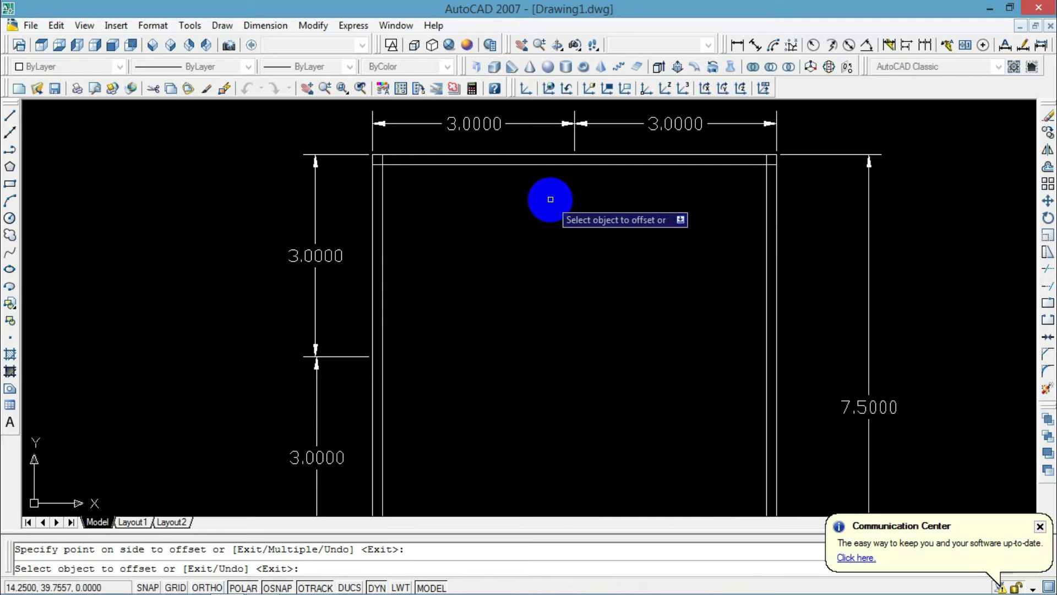
mouse_move(550, 200)
middle_mouse_down()
mouse_move(540, 194)
mouse_move(536, 210)
middle_mouse_up()
key("Escape")
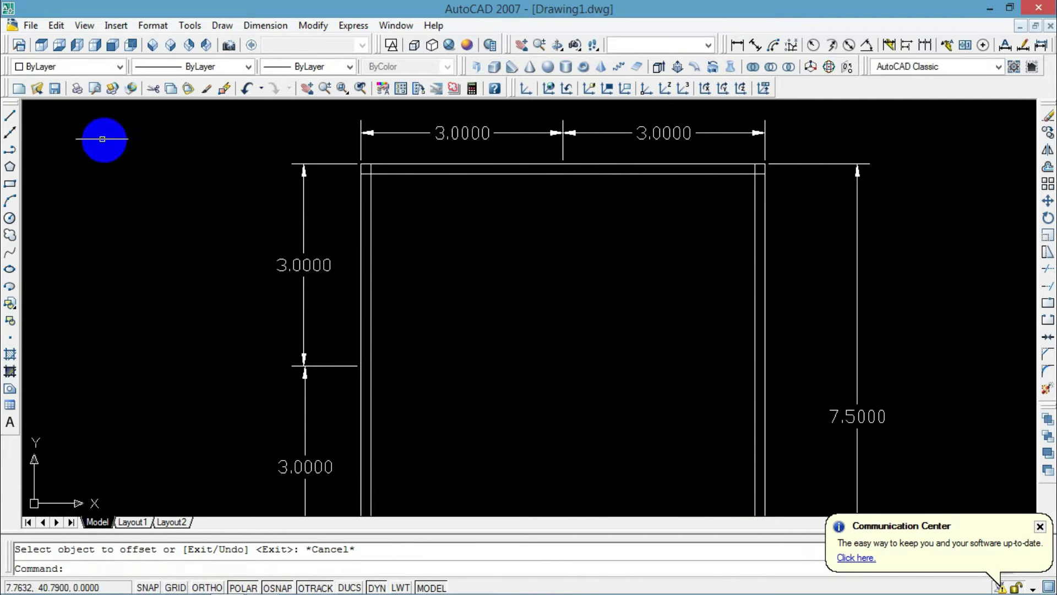
Draw two consecutive 3-unit line segments straight down from the midpoint of the outer top edge.
left_click(15, 118)
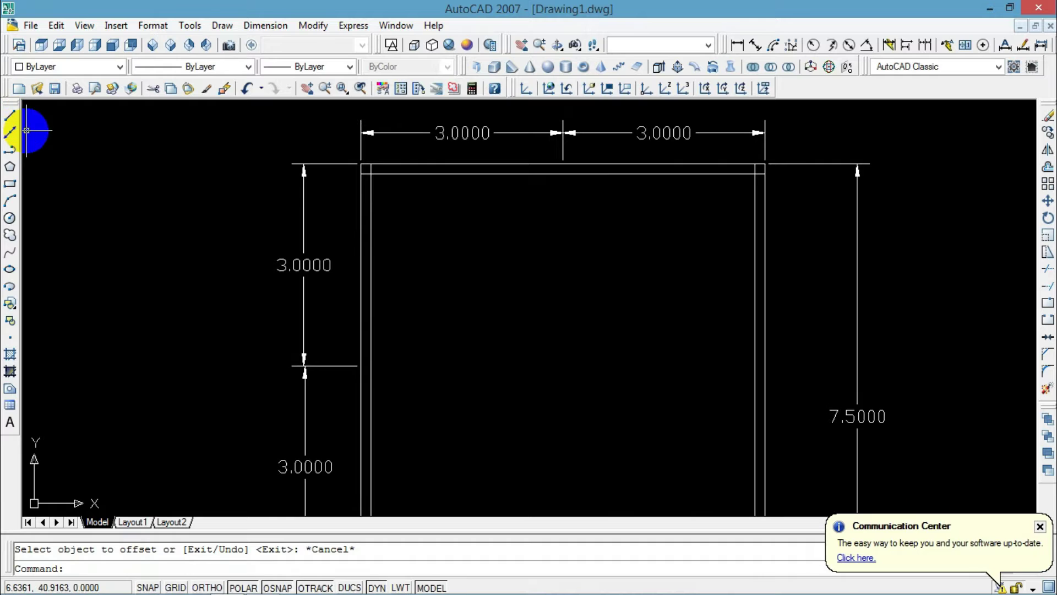
scroll(563, 164, "up", 3)
left_click(564, 167)
scroll(560, 366, "down", 1)
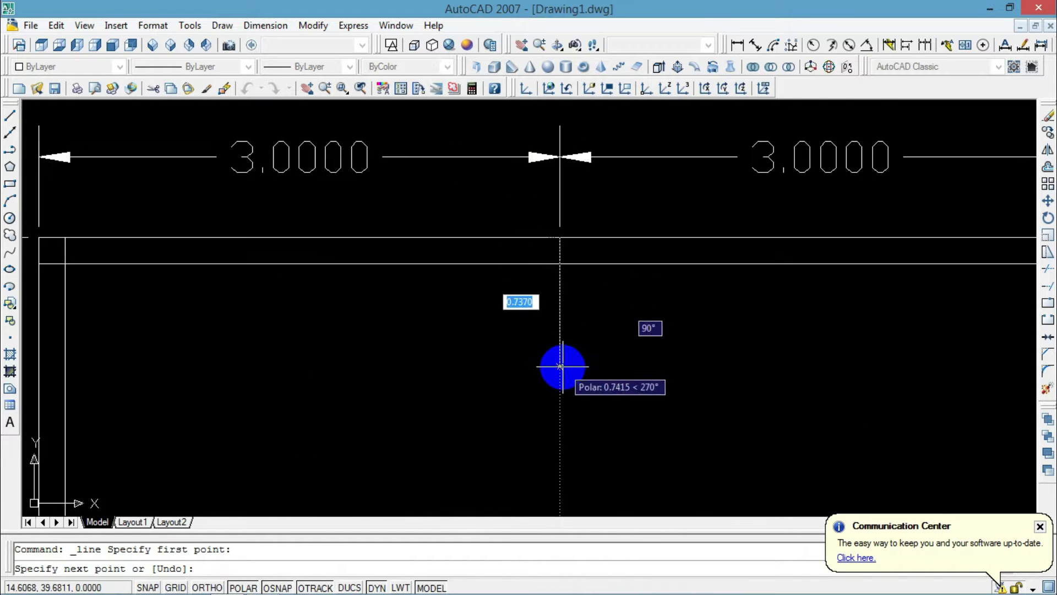
scroll(560, 367, "down", 5)
middle_click_drag(560, 356, 551, 296)
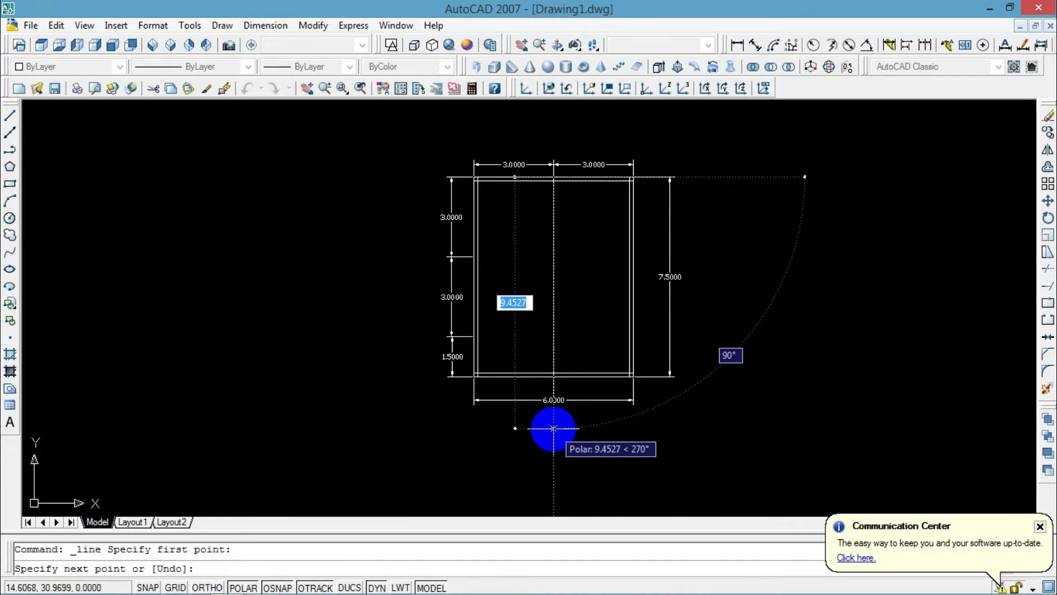
type("3")
key("Return")
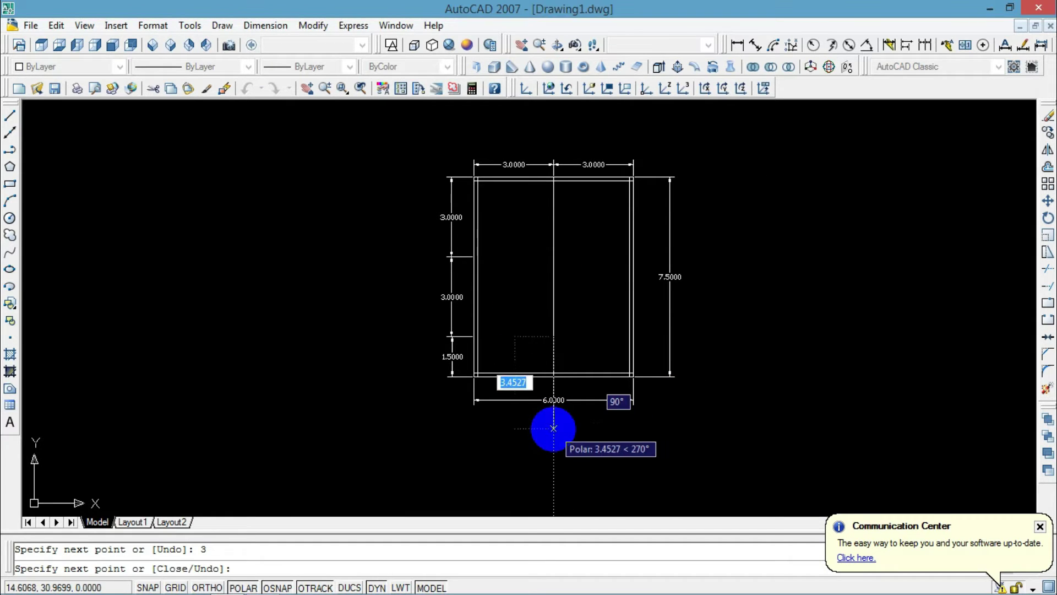
key("Escape")
Draw a 3-unit horizontal line from the lower end of the central vertical line to the outer left edge.
scroll(523, 342, "up", 3)
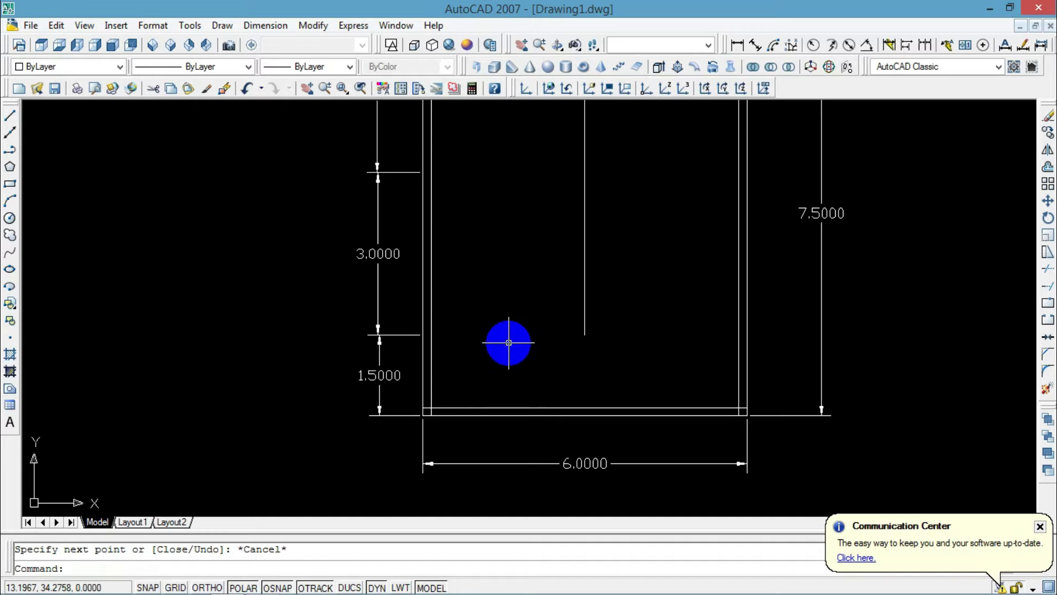
left_click(9, 116)
left_click(585, 335)
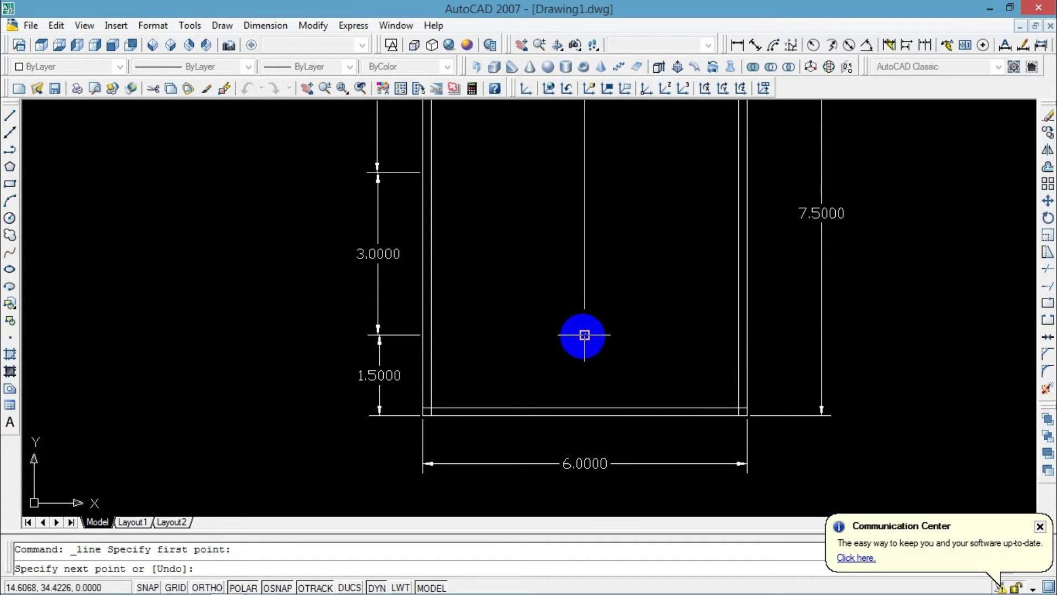
scroll(344, 331, "down", 4)
scroll(319, 347, "up", 5)
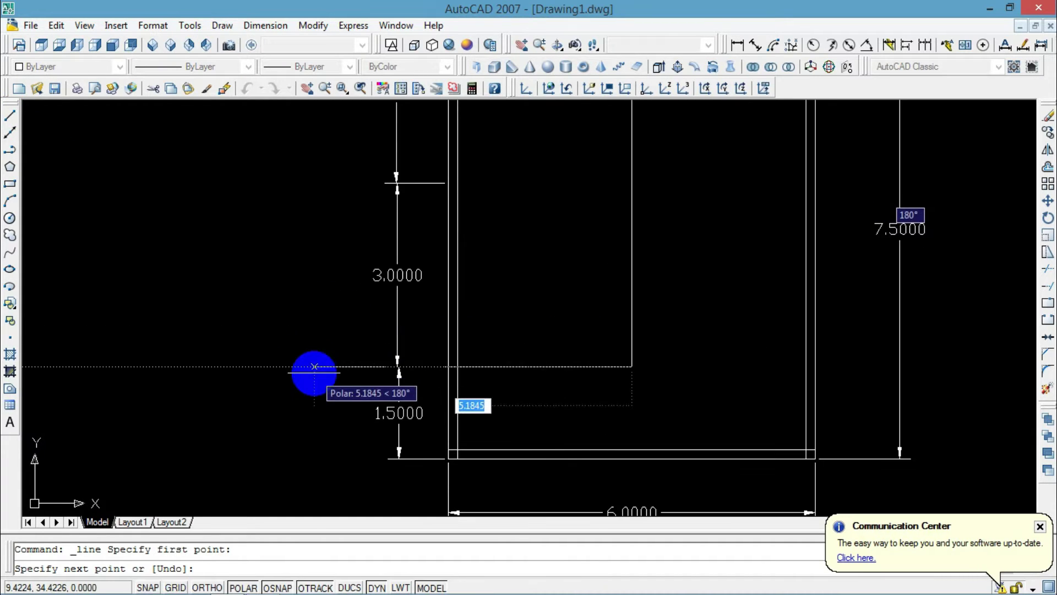
type("3")
key("Return")
key("Escape")
Offset the upper segment of the central vertical line by 0.075 to both sides.
scroll(580, 223, "down", 1)
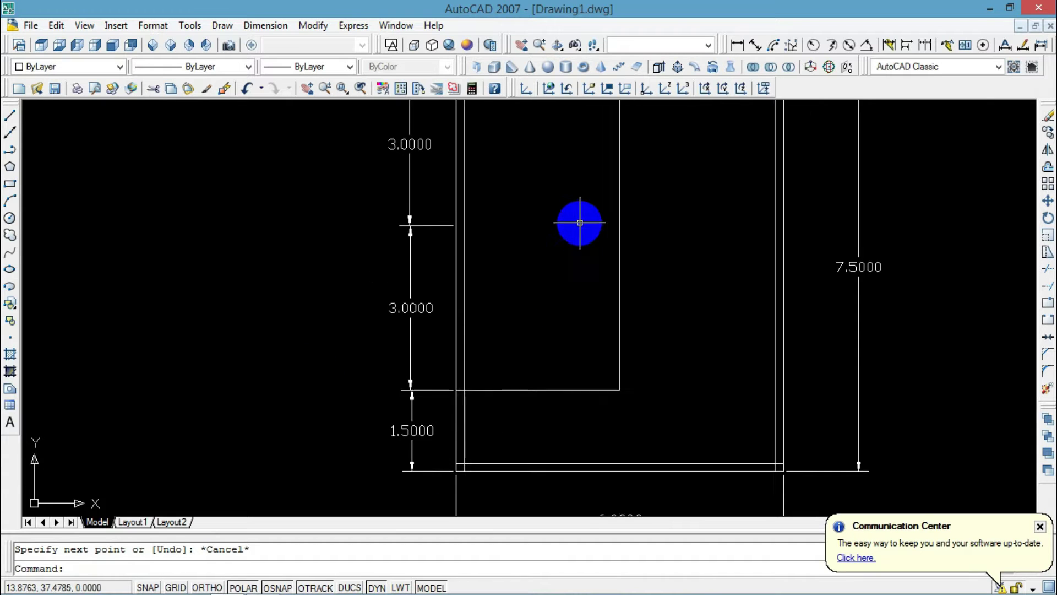
middle_click_drag(580, 223, 553, 282)
left_click(1048, 167)
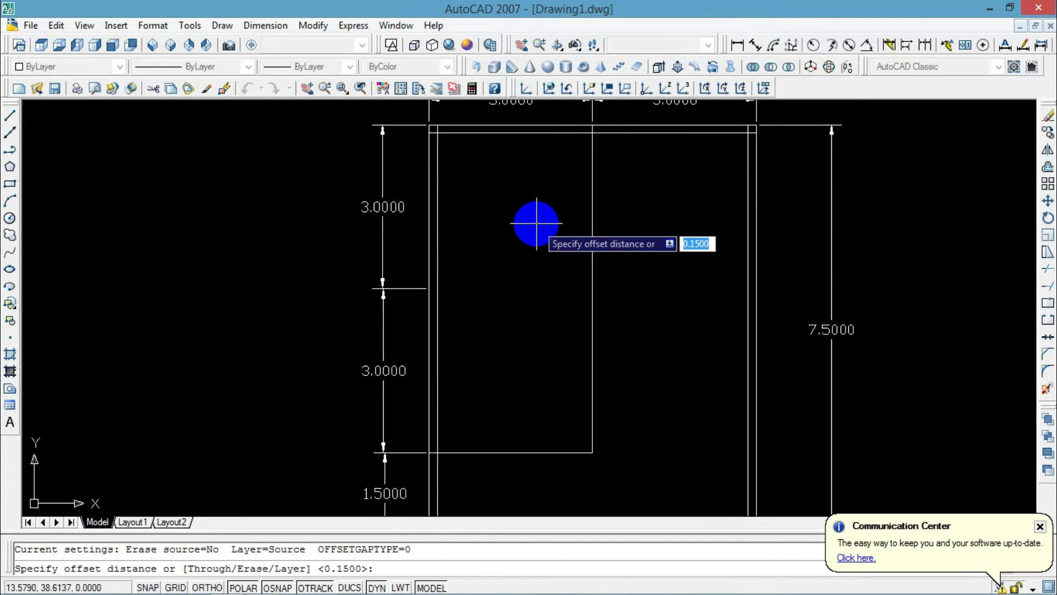
type("0")
key("Return")
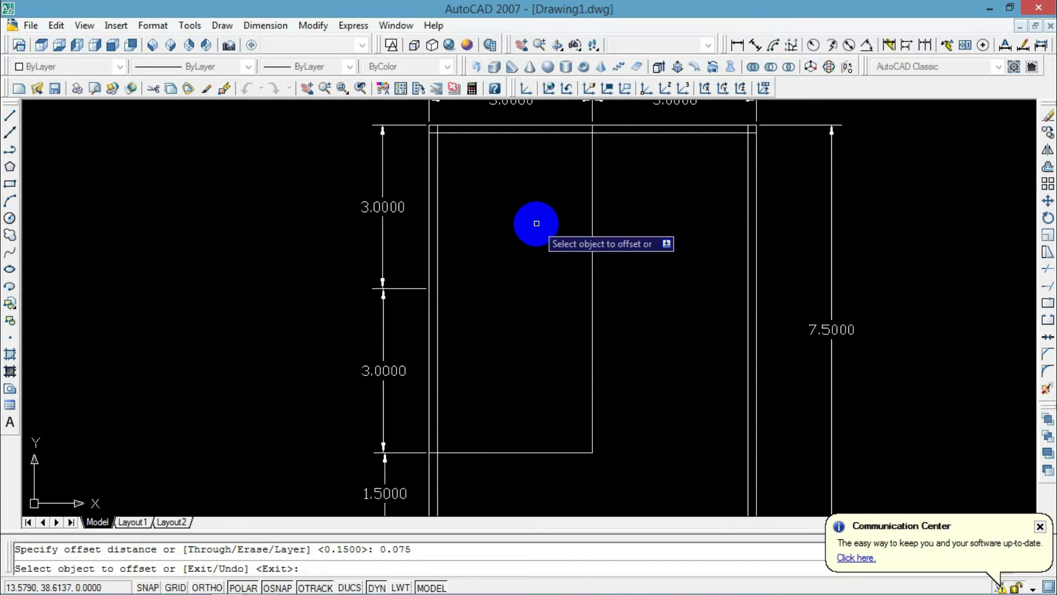
left_click(591, 194)
left_click(591, 223)
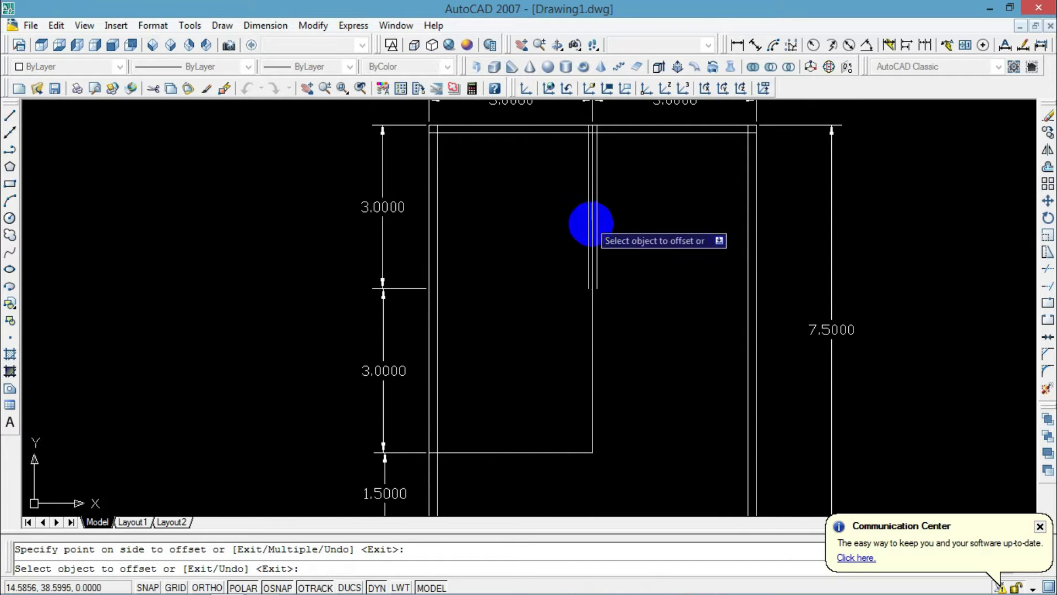
Offset the lower segment of the central vertical line and the lower horizontal partition line by 0.075 to both sides.
left_click(592, 311)
left_click(587, 360)
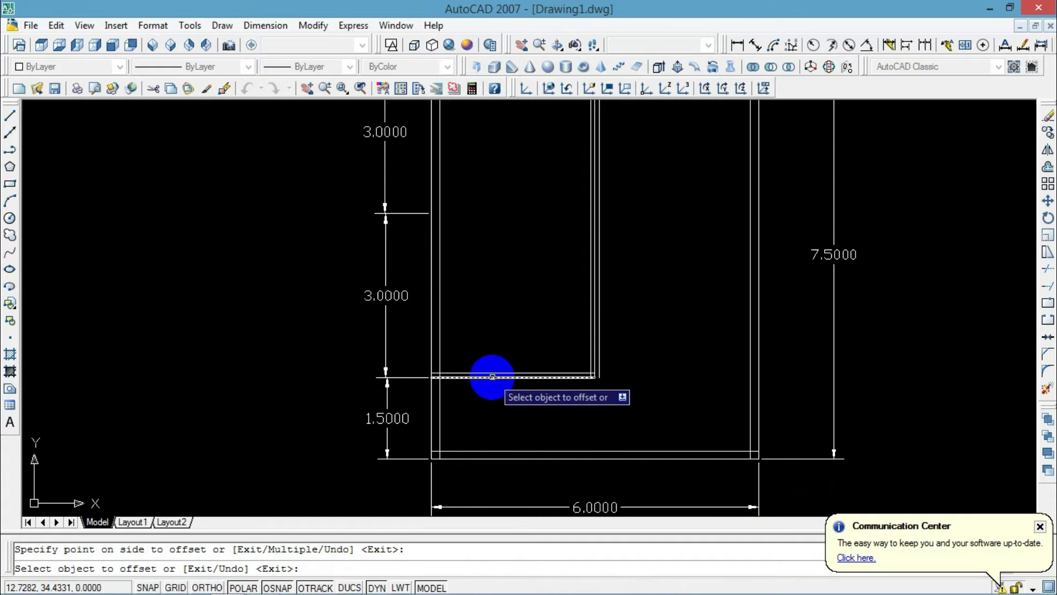
middle_click_drag(472, 245, 449, 338)
middle_click_drag(468, 298, 465, 311)
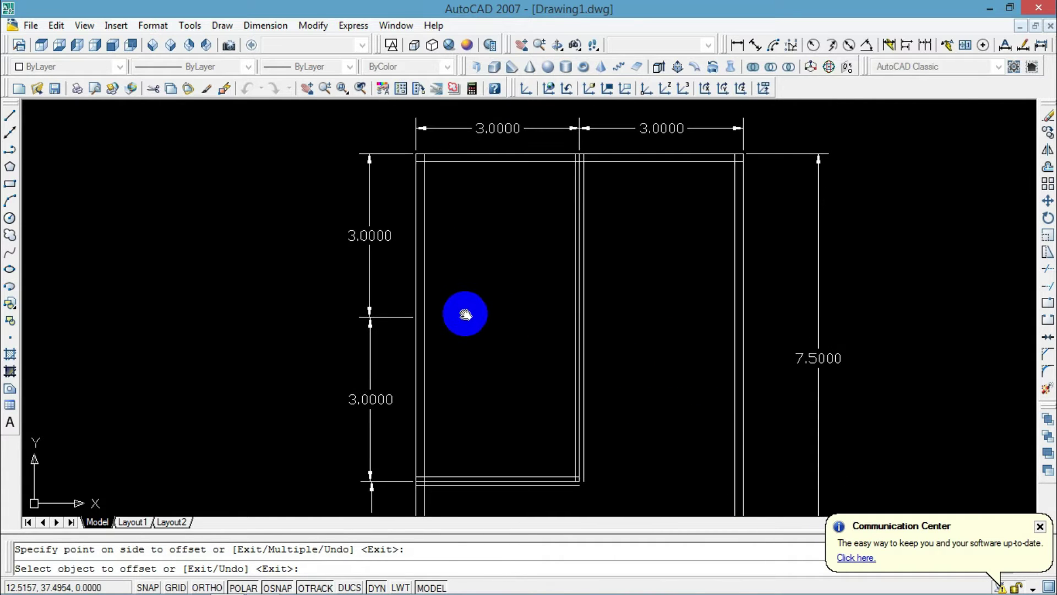
scroll(460, 307, "up", 2)
key("Escape")
Draw a 3-unit horizontal line rightward from the outer left edge, starting where its upper and middle 3-unit segments meet.
left_click(9, 115)
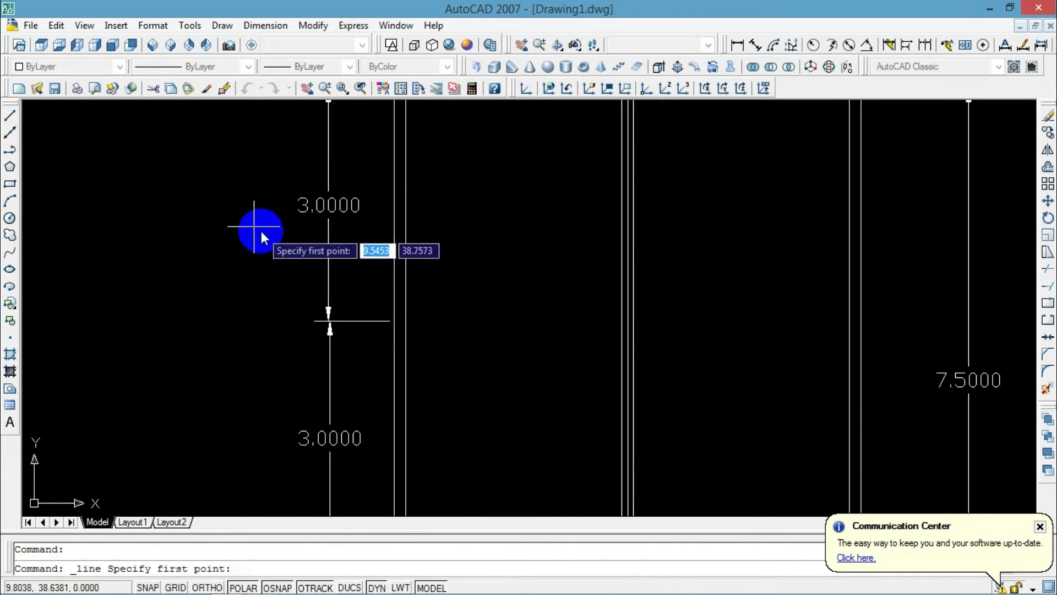
left_click(394, 321)
type("3")
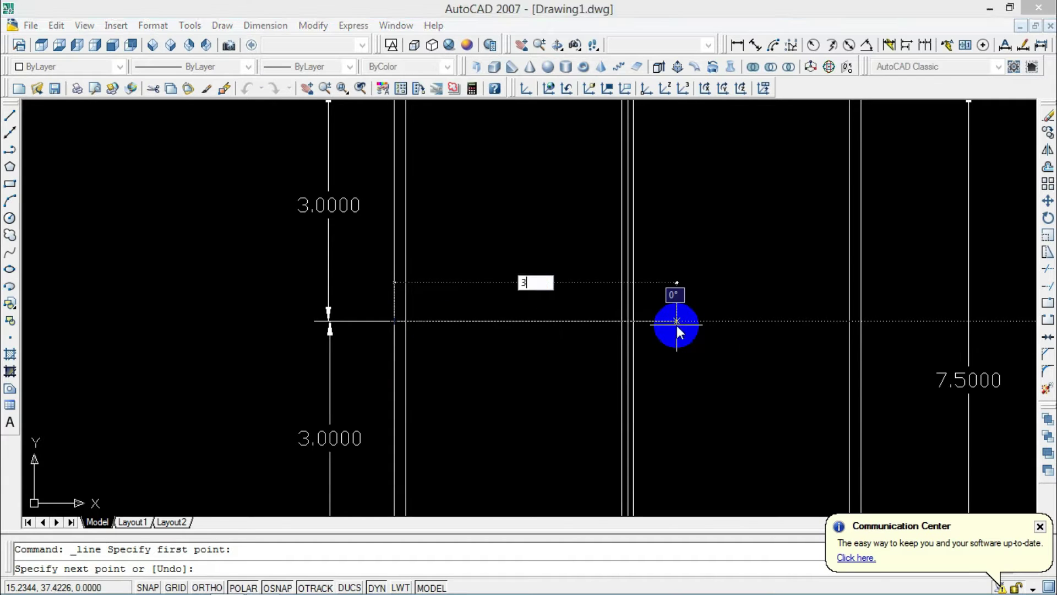
key("Return")
key("Escape")
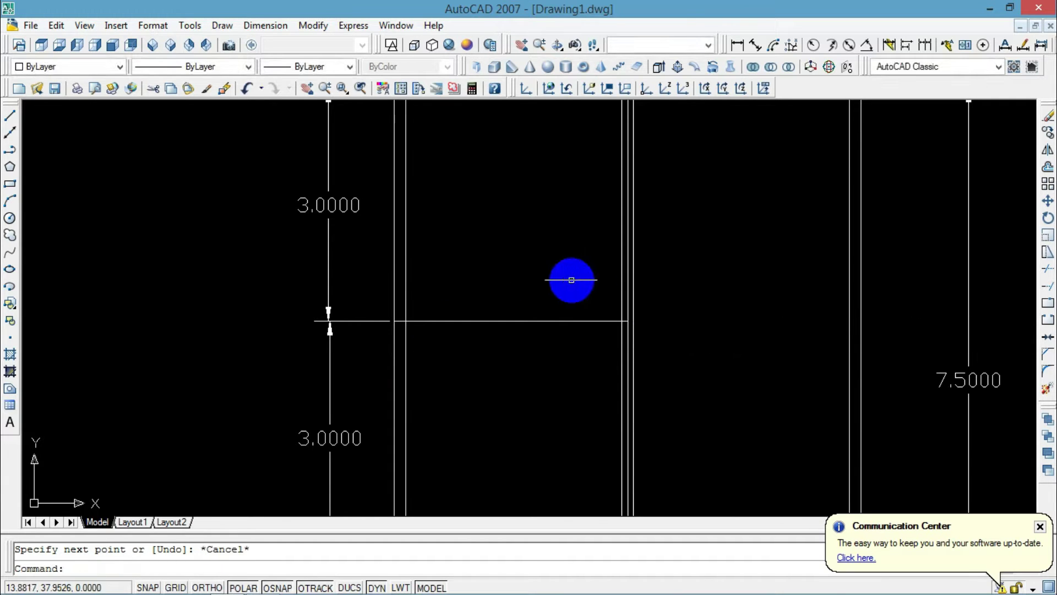
Continue the middle horizontal partition line with a 0.075 segment rightward from the central vertical line.
scroll(571, 280, "down", 2)
scroll(545, 298, "up", 1)
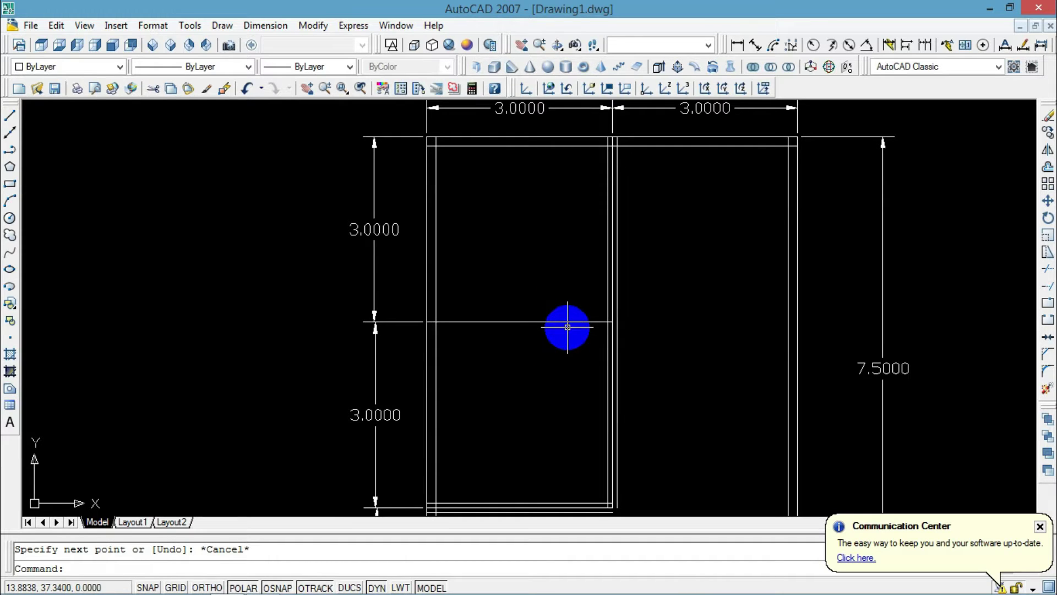
scroll(608, 336, "up", 5)
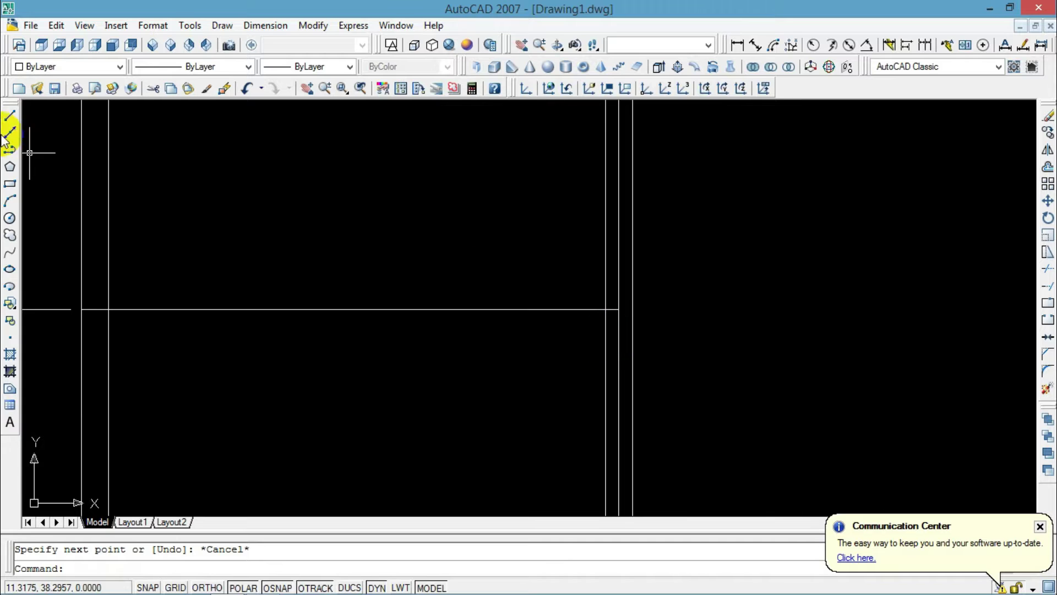
left_click(10, 115)
left_click(620, 289)
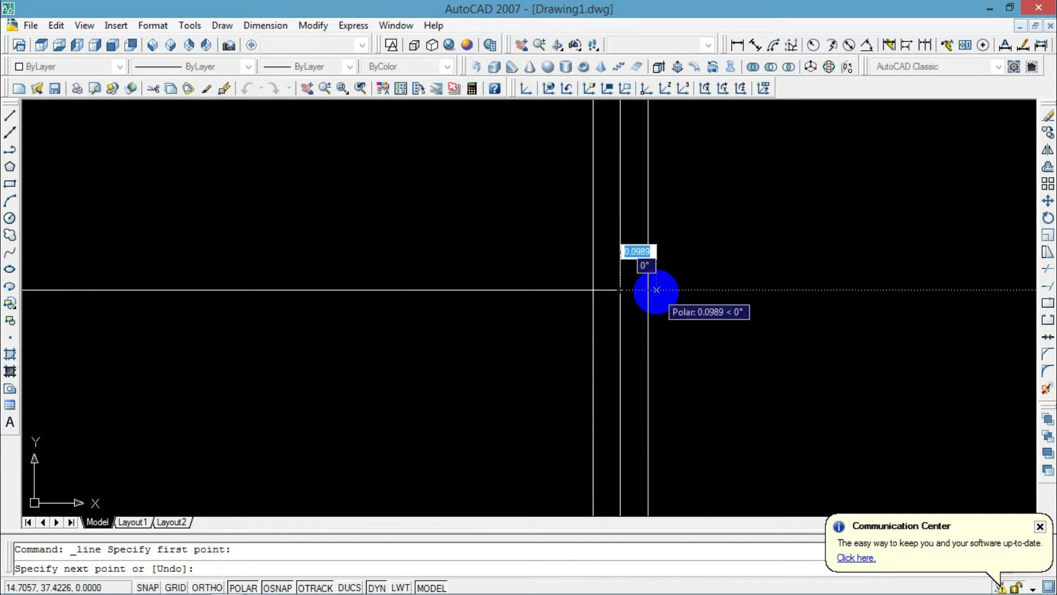
type("0.075")
key("Return")
type("1")
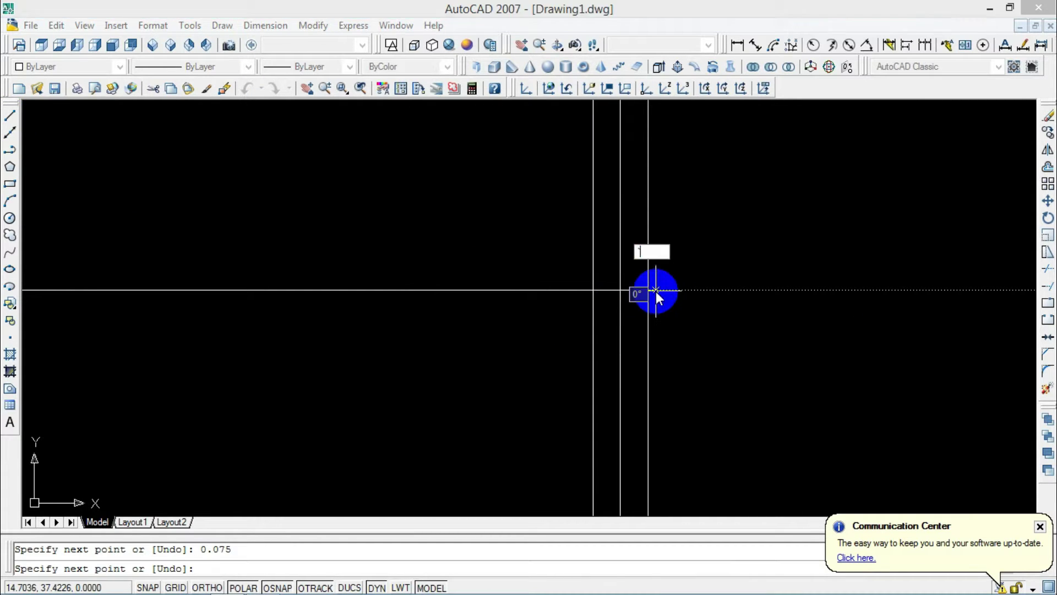
scroll(649, 294, "down", 3)
key("Escape")
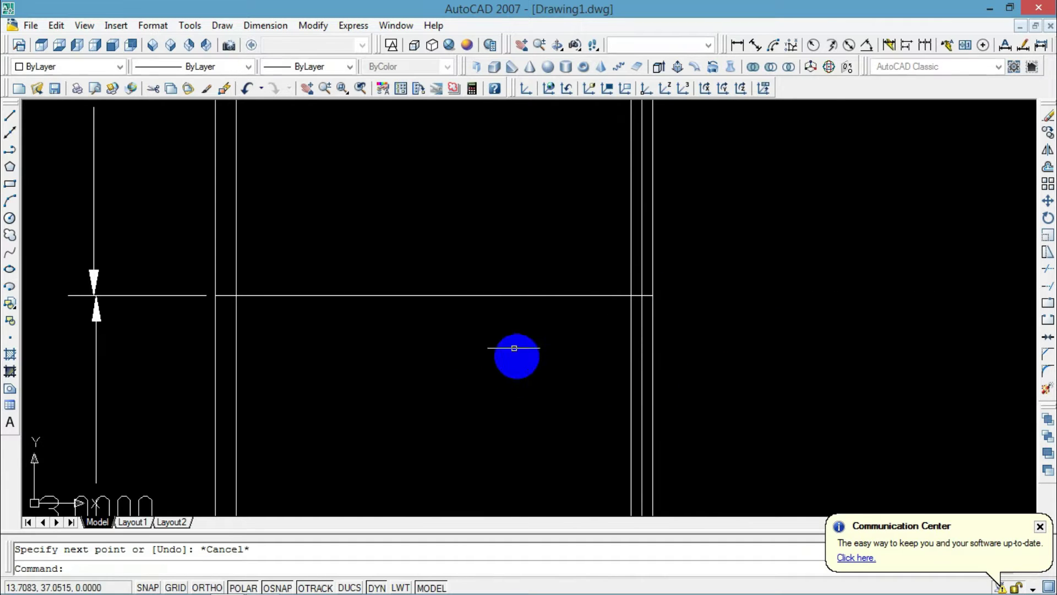
Offset the 3-unit middle horizontal partition line by 0.075 above and below.
scroll(501, 286, "down", 1)
left_click(1048, 168)
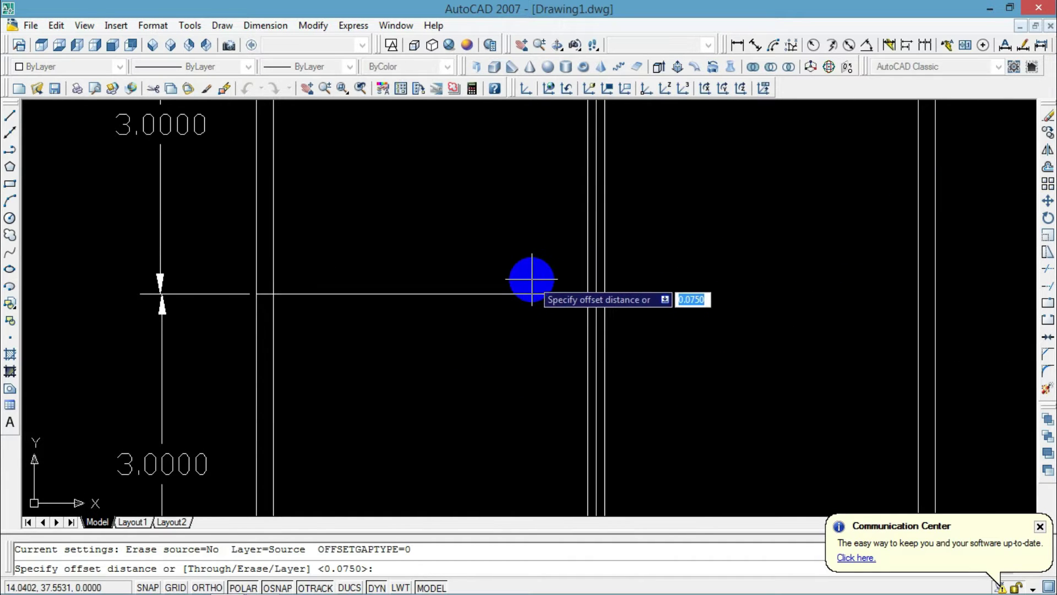
scroll(475, 307, "up", 2)
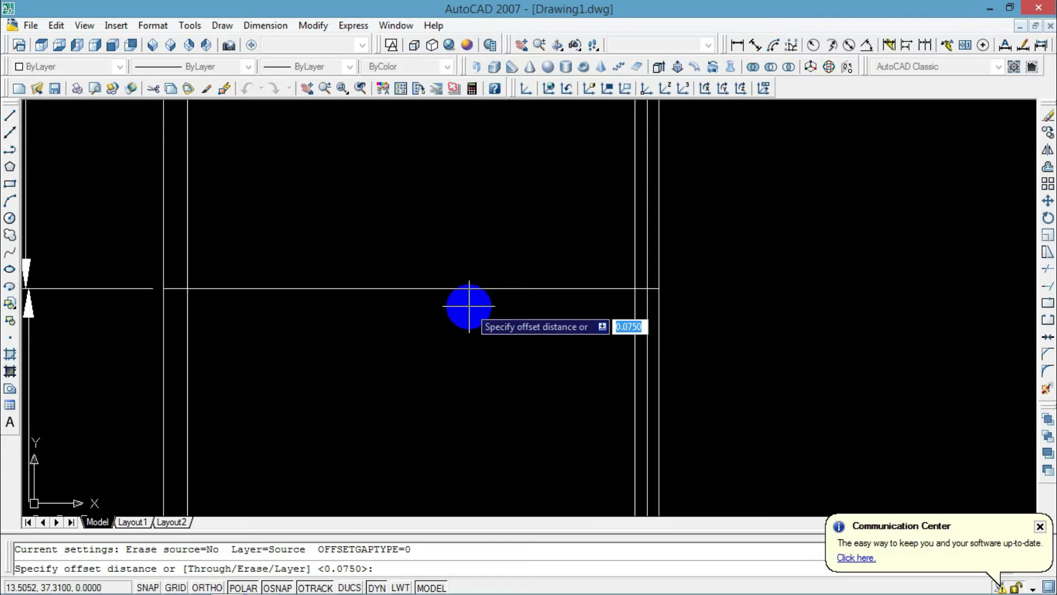
key("Return")
left_click(456, 288)
left_click(435, 270)
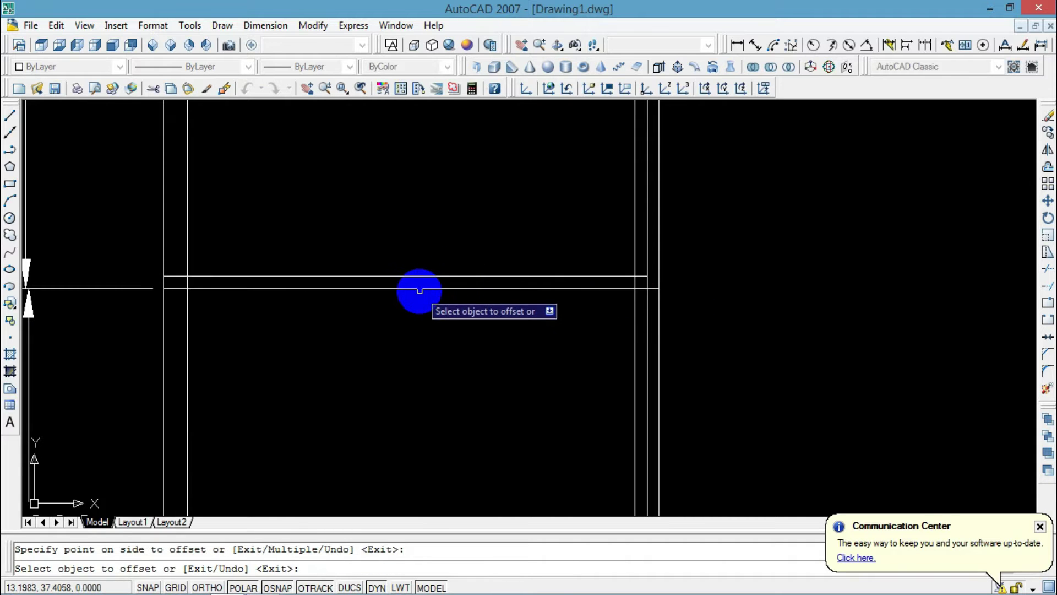
left_click(418, 288)
left_click(414, 320)
Offset the short segment at the right end of the middle horizontal partition upward by 0.075.
scroll(448, 272, "down", 2)
scroll(371, 356, "down", 1)
middle_click_drag(371, 356, 382, 303)
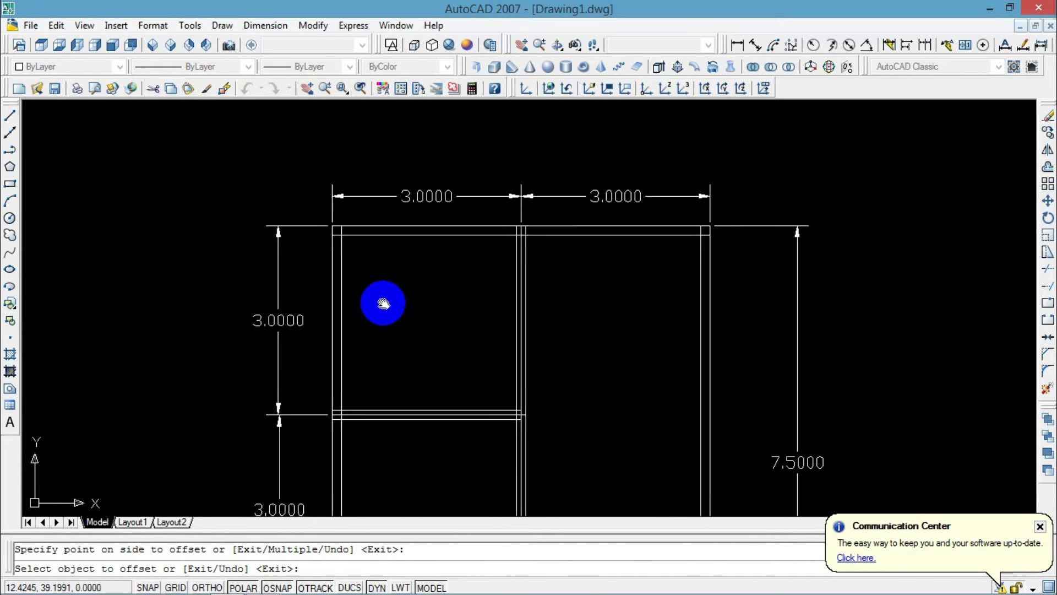
scroll(419, 235, "up", 3)
mouse_move(419, 236)
middle_mouse_down()
mouse_move(418, 307)
mouse_move(429, 196)
middle_mouse_up()
scroll(420, 222, "up", 2)
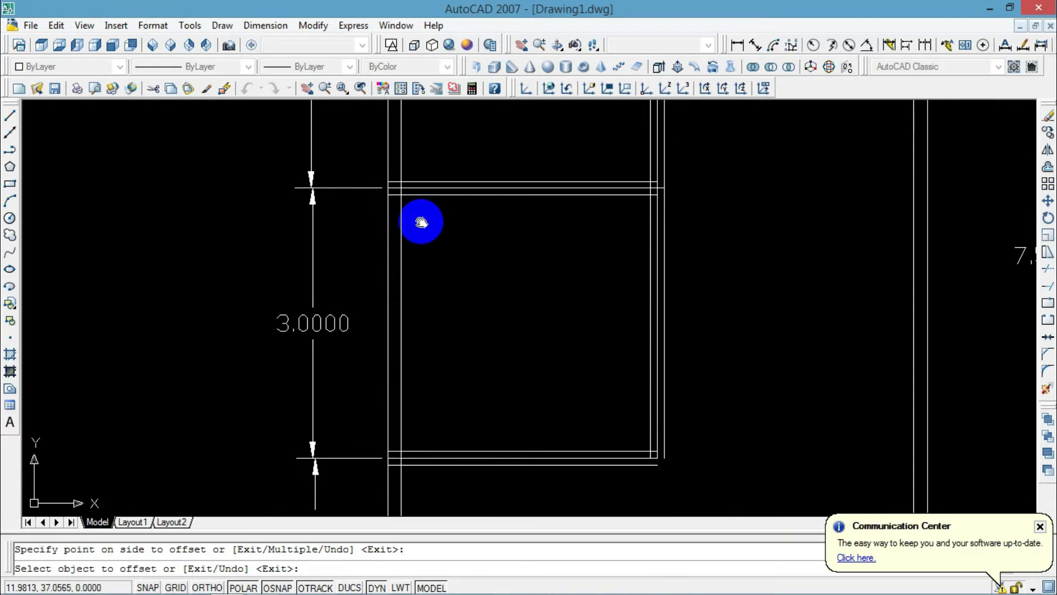
scroll(517, 247, "up", 3)
scroll(516, 246, "down", 2)
key("Escape")
left_click(1048, 167)
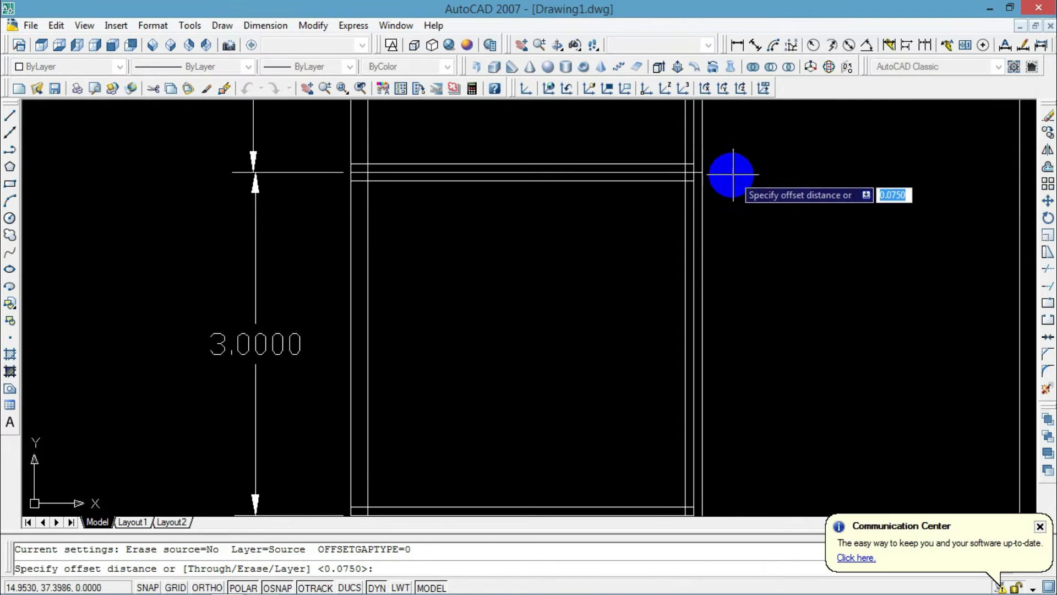
scroll(689, 181, "up", 3)
key("Return")
left_click(677, 170)
left_click(668, 174)
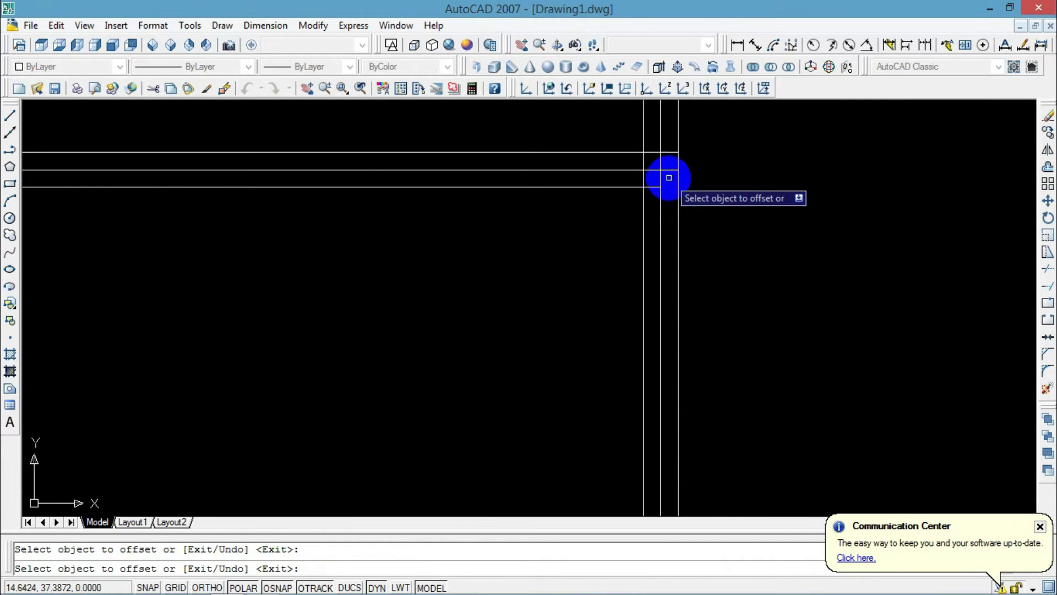
key("Return")
Join the outermost partition offset lines into a sharp corner at the lower room's lower-right end with Chamfer.
scroll(675, 249, "down", 2)
scroll(692, 340, "up", 2)
scroll(691, 341, "up", 2)
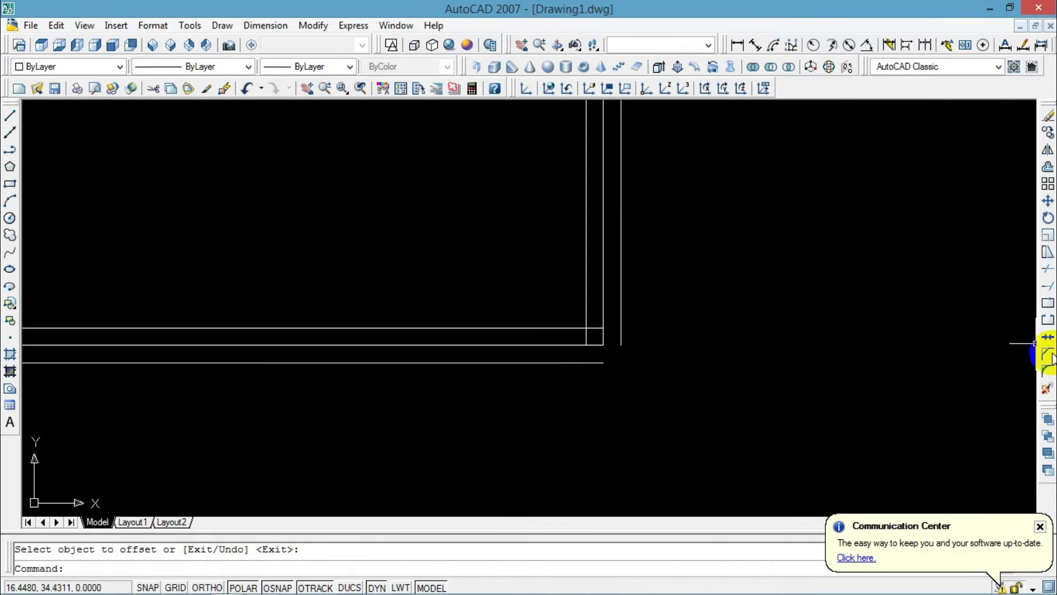
left_click(1048, 354)
left_click(597, 363)
left_click(621, 337)
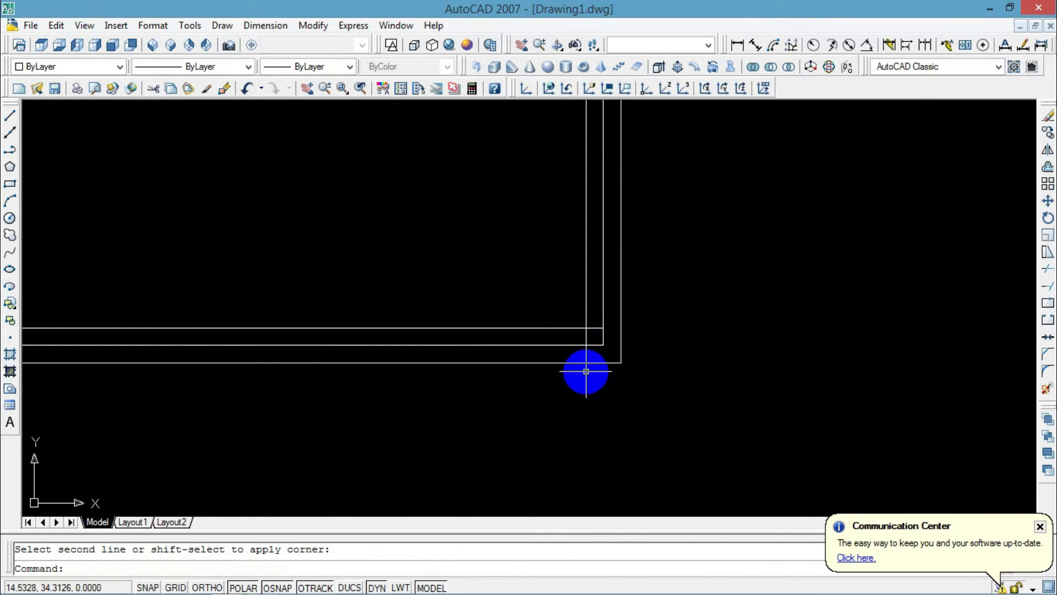
Continue the lower horizontal partition's upper offset line with a 0.075 segment rightward to the outer vertical partition line.
scroll(603, 359, "up", 1)
left_click(596, 325)
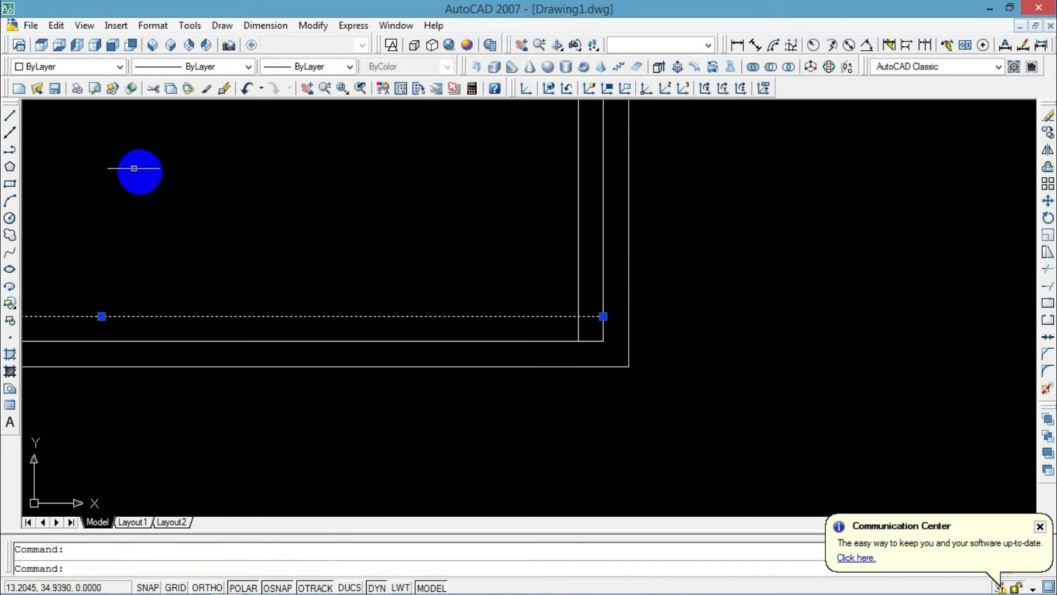
left_click(8, 116)
left_click(604, 316)
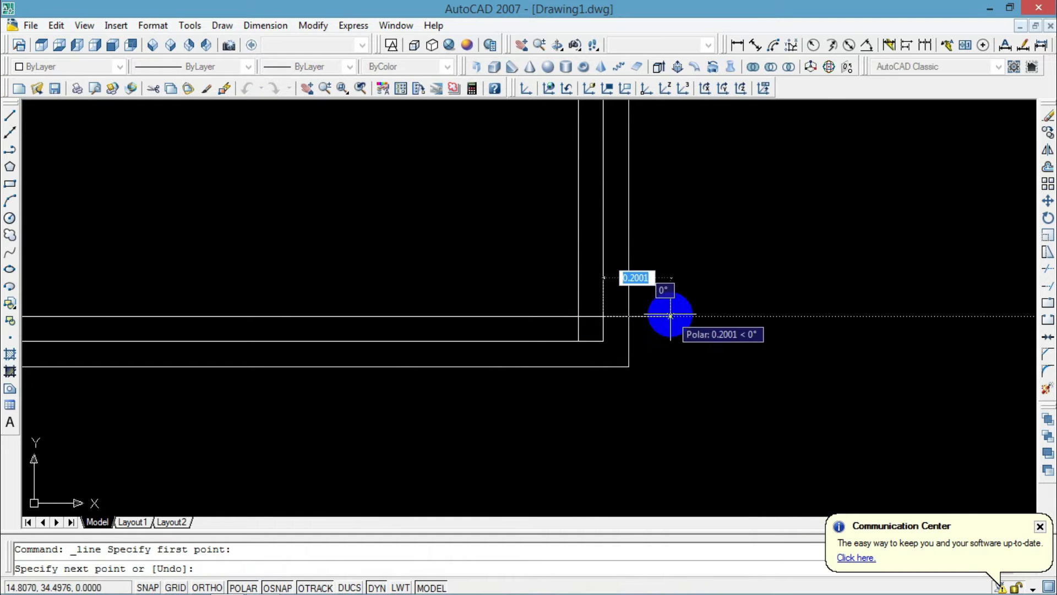
type("0.075")
key("Return")
key("Escape")
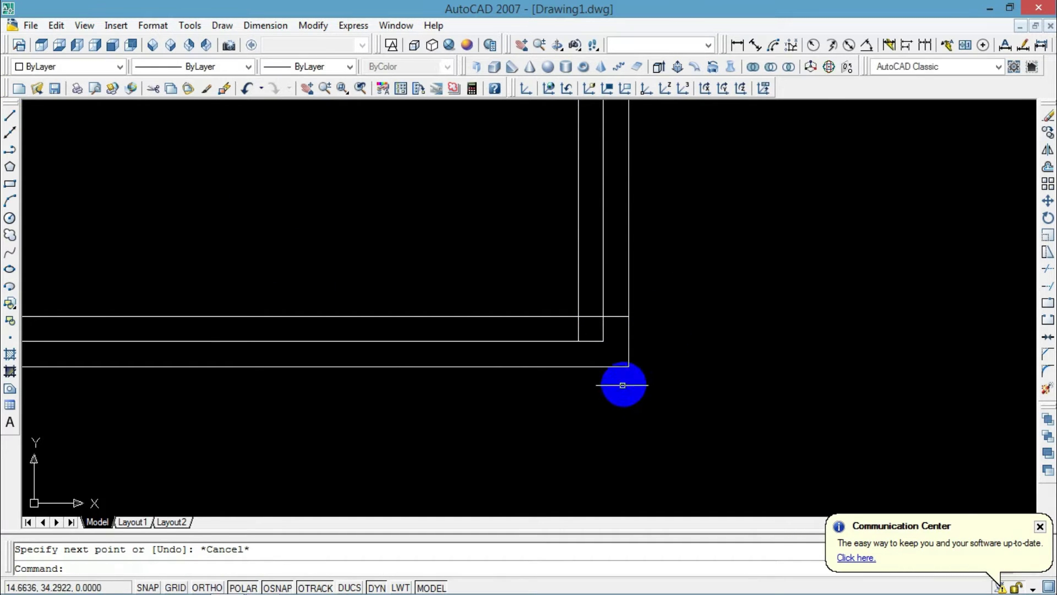
Erase the leftover centre lines of the lower horizontal partition and the lower room's vertical partition.
scroll(609, 382, "down", 3)
key("Delete")
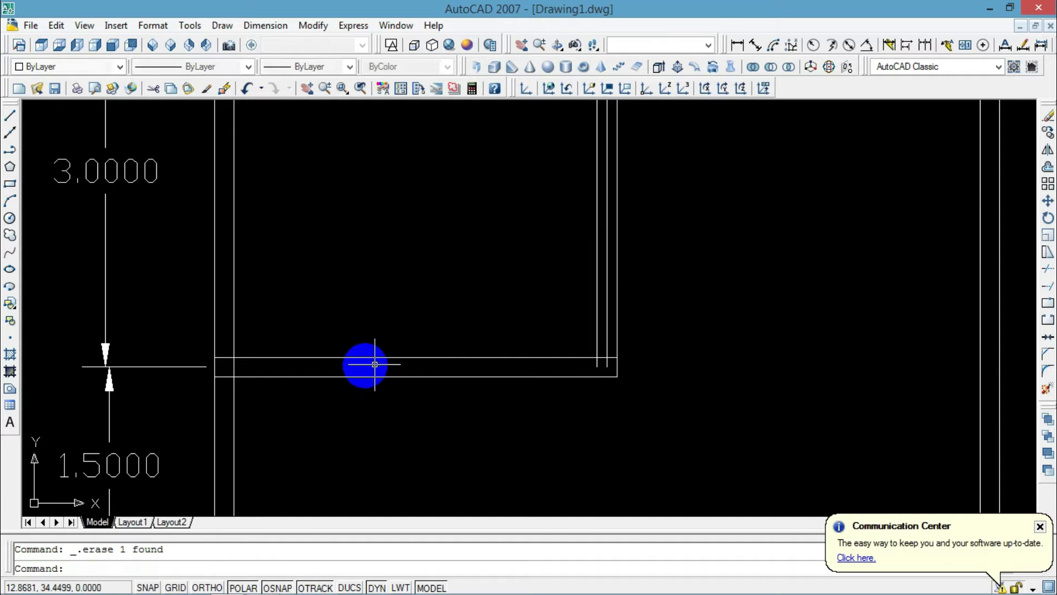
scroll(607, 354, "up", 3)
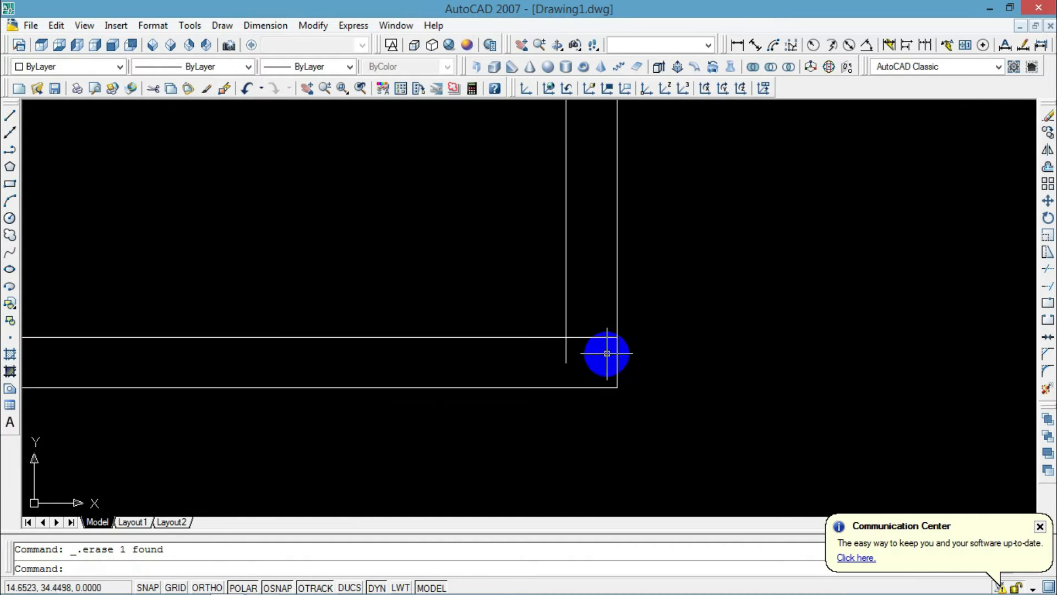
Draw a 0.075 segment downward from the lower end of the inner vertical partition line to the bottom partition line.
left_click(10, 116)
left_click(566, 363)
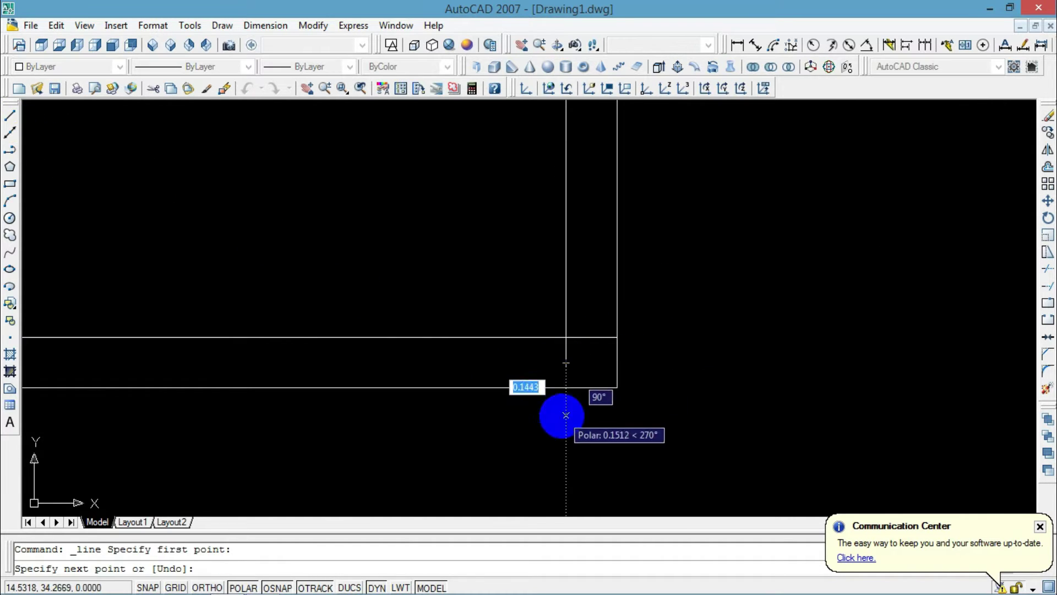
type("0.075")
key("Return")
key("Escape")
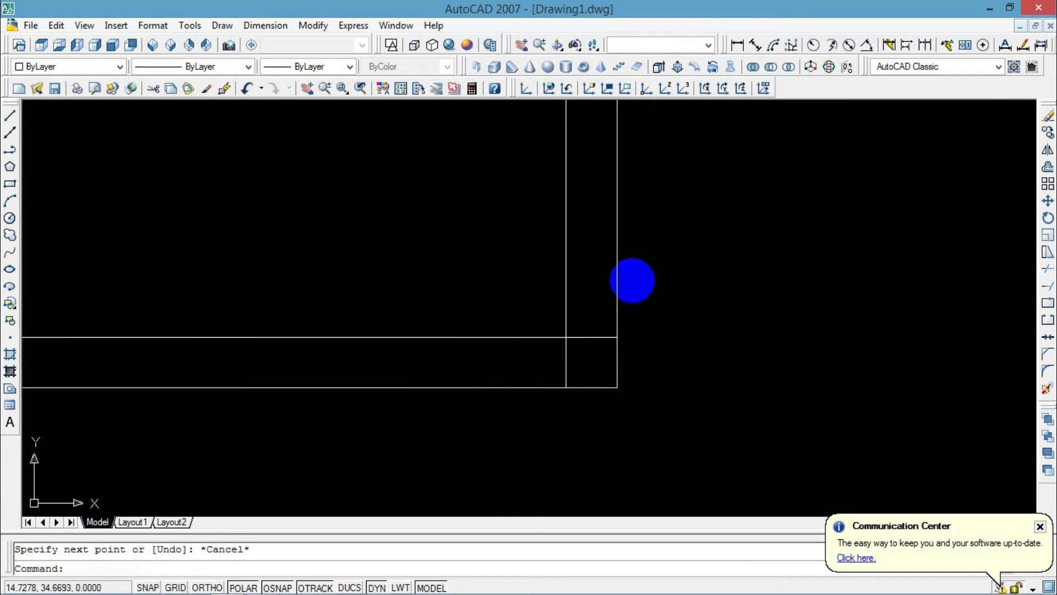
Erase the leftover centre lines of the middle horizontal partition and the upper room's vertical partition.
scroll(630, 281, "down", 4)
scroll(497, 249, "up", 3)
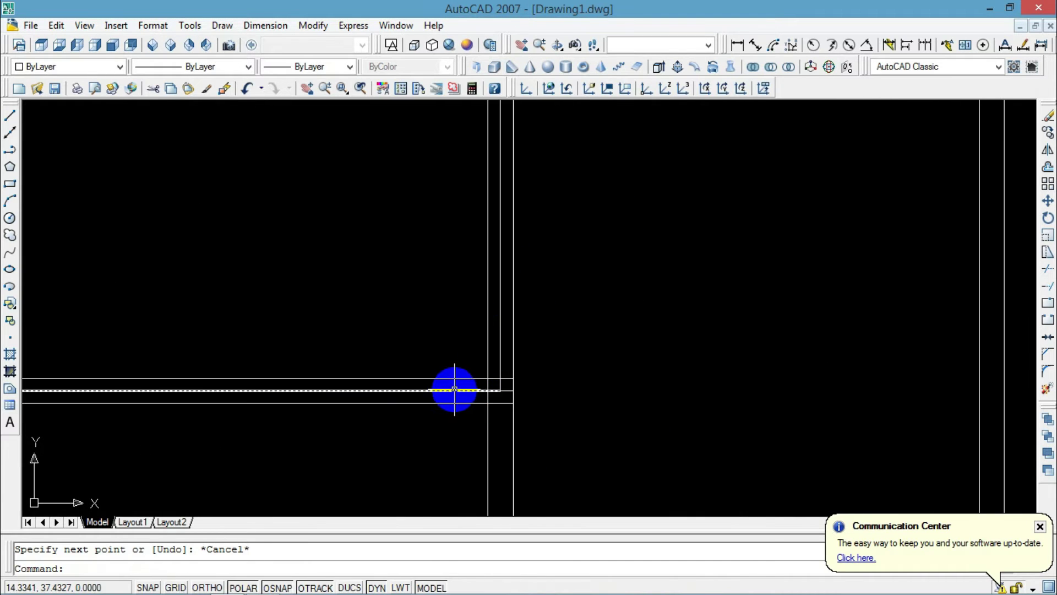
key("Delete")
scroll(533, 368, "down", 3)
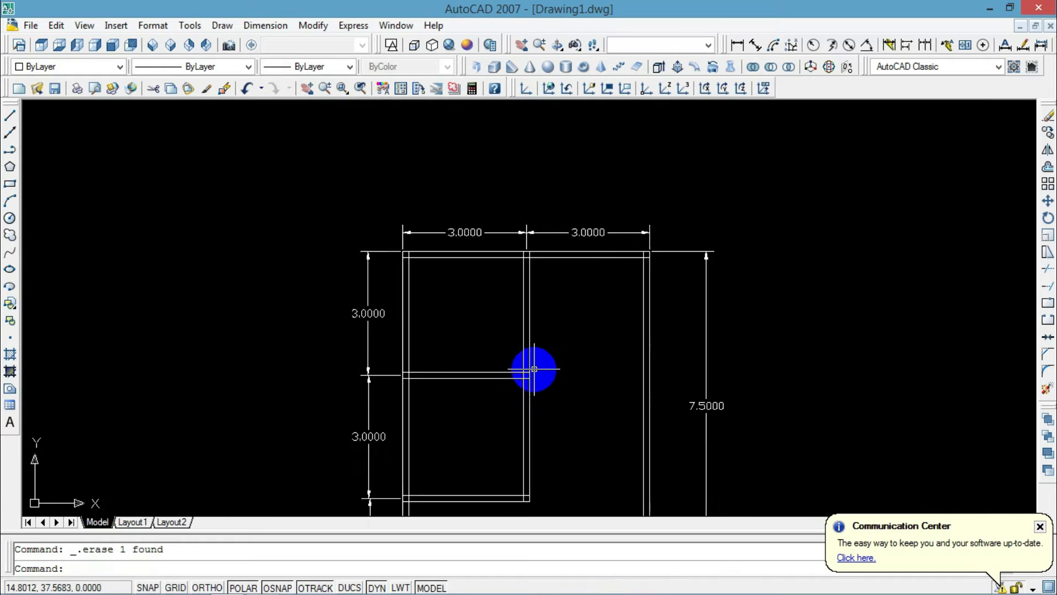
scroll(531, 368, "up", 2)
scroll(513, 350, "down", 3)
mouse_move(512, 349)
middle_mouse_down()
mouse_move(512, 276)
mouse_move(502, 314)
mouse_move(533, 344)
mouse_move(519, 330)
mouse_move(470, 409)
middle_mouse_up()
scroll(493, 349, "up", 3)
scroll(519, 328, "up", 2)
Write Notepad notes saying the plan sketch is finished, door, table and room objects come next, and a door sketch already exists.
left_click(228, 582)
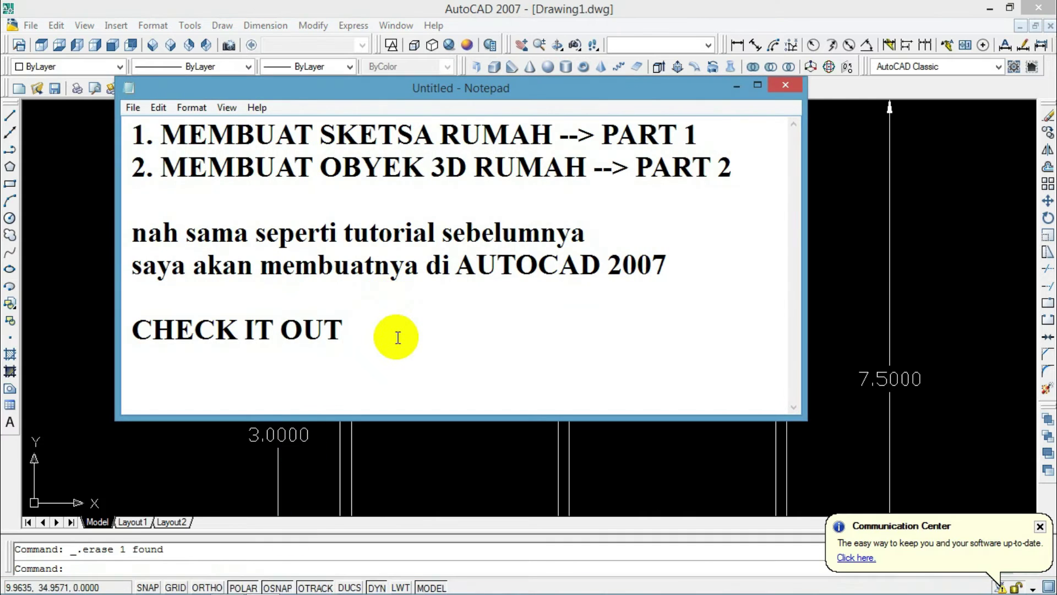
key("Return")
key("Return")
key("Return")
key("Return")
key("Return")
key("Return")
key("Return")
key("Return")
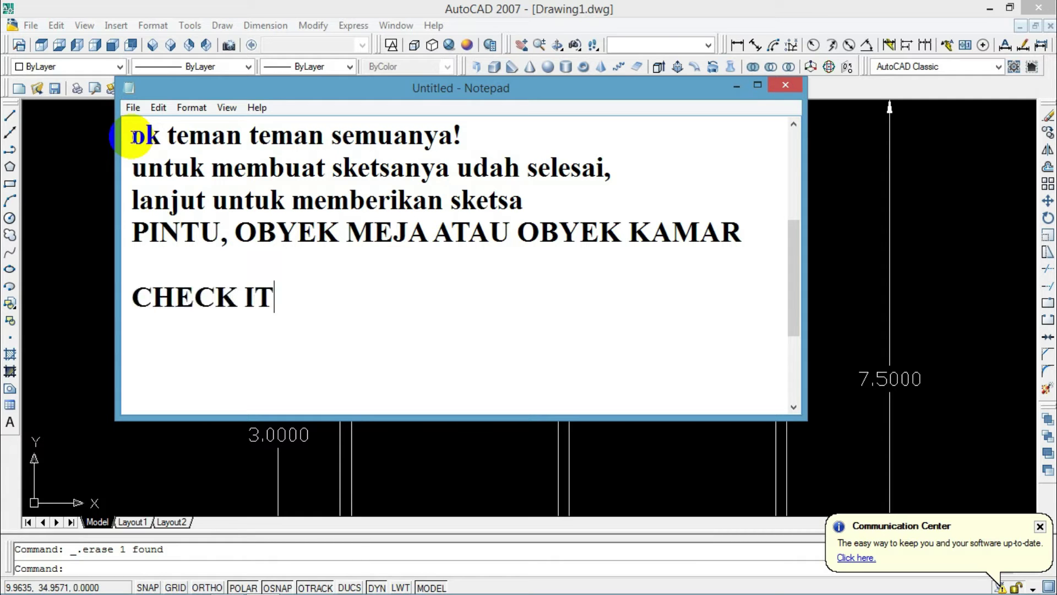
left_click(736, 86)
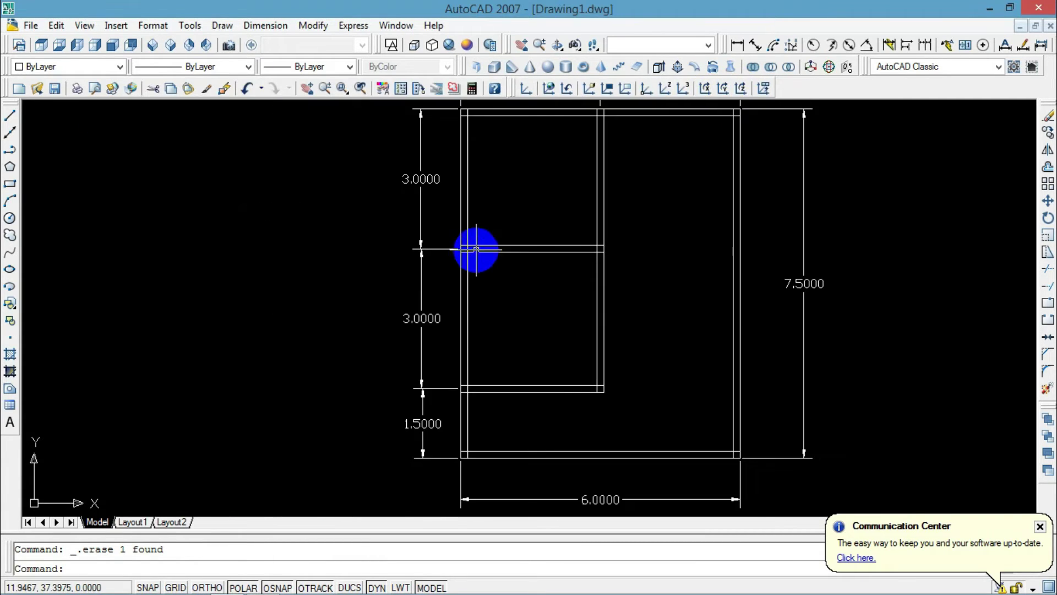
left_click(264, 583)
scroll(331, 323, "down", 3)
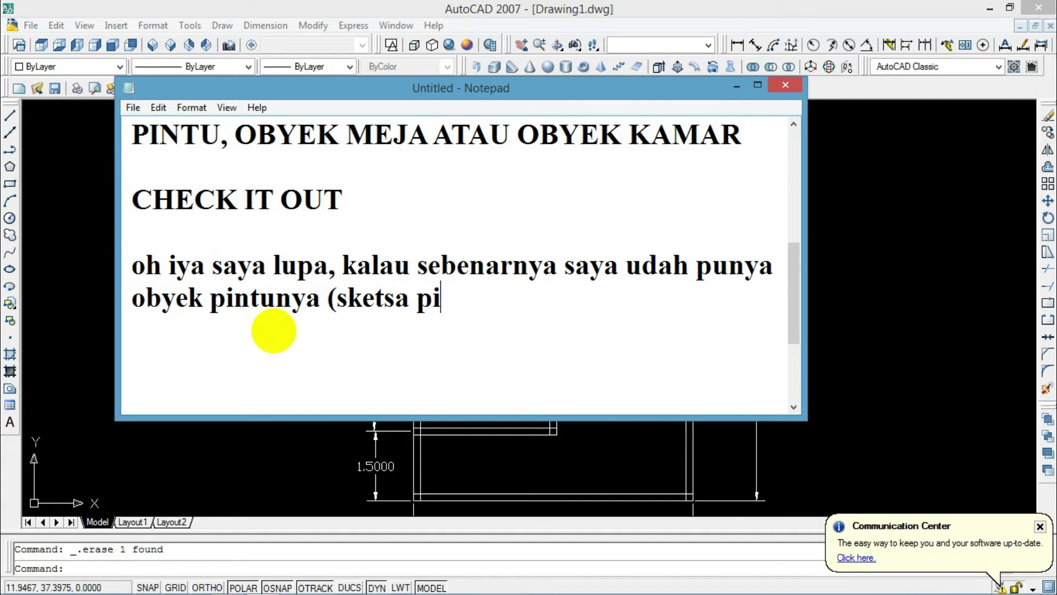
Open the existing door drawing pintu.dwg in AutoCAD from the AutoCAD drawings folder.
left_click(94, 173)
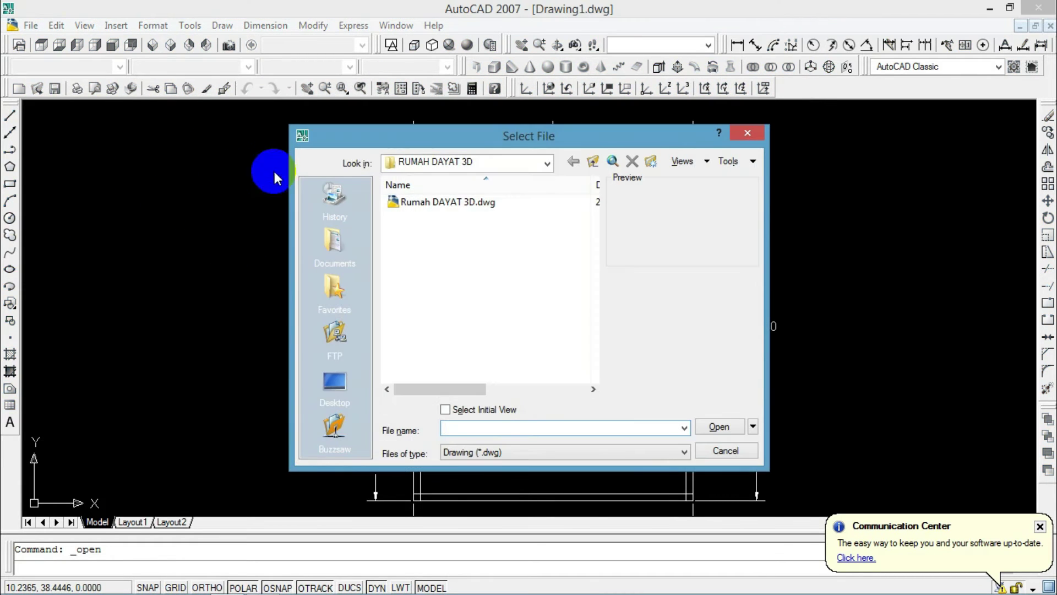
left_click(472, 245)
key("BackSpace")
double_click(435, 231)
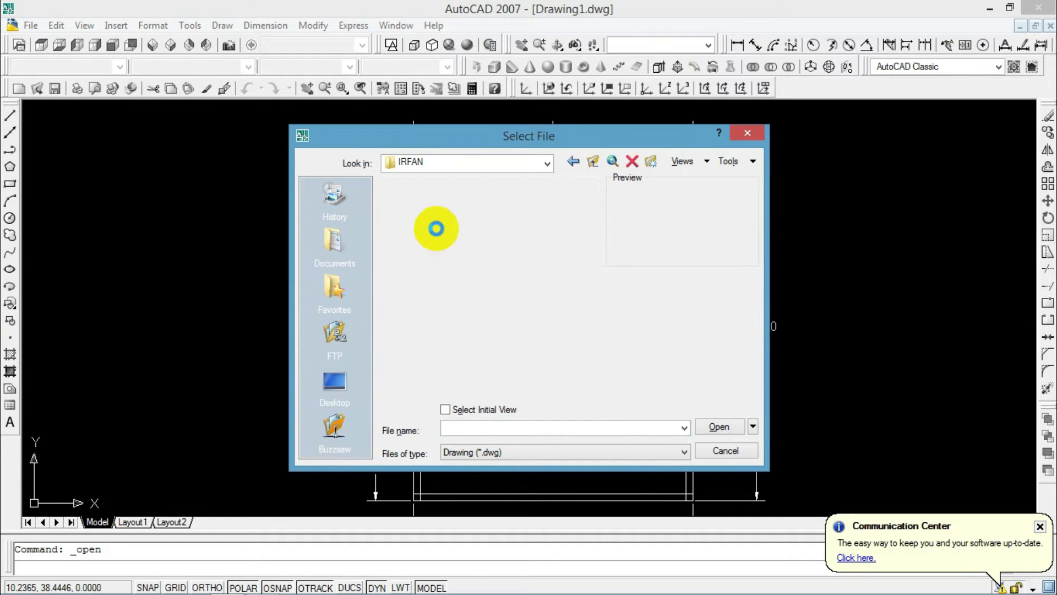
left_click(429, 247)
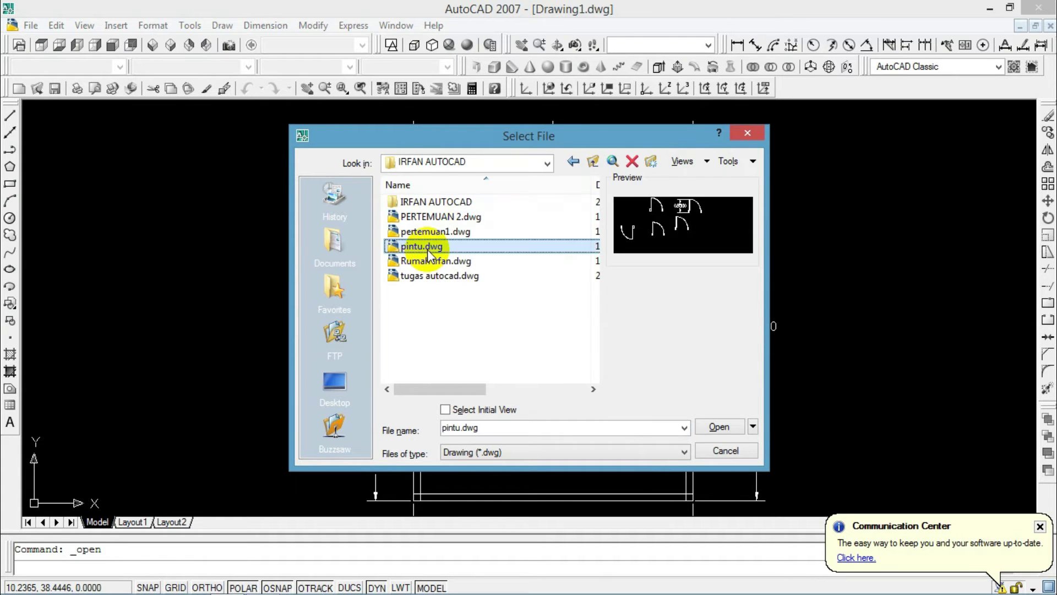
double_click(428, 249)
scroll(461, 298, "down", 3)
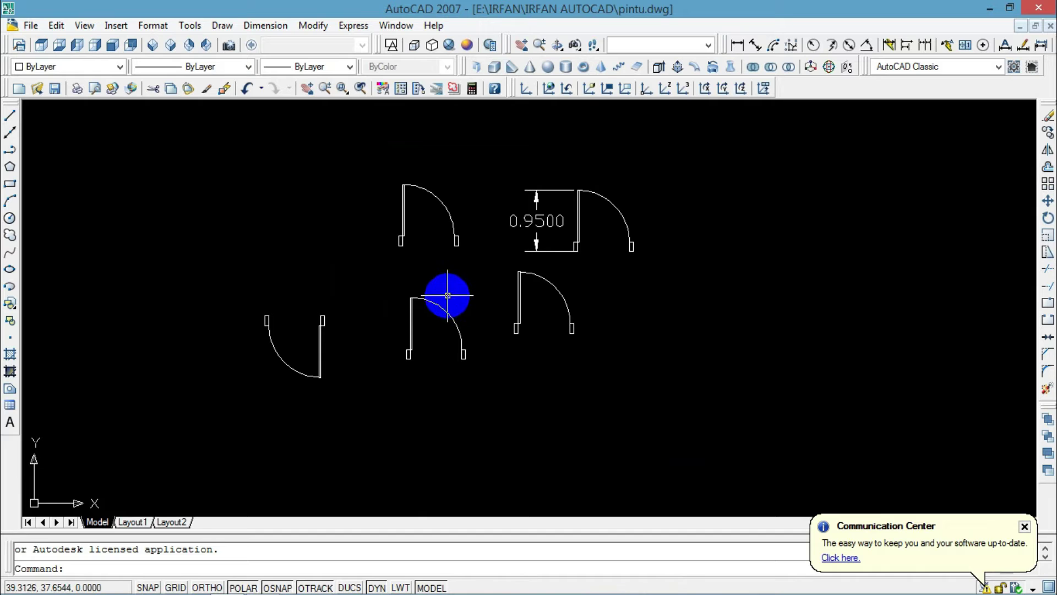
Add the line "nah sudah di buka ya, tinggal kita copast saja gaes!" to the Notepad notes.
left_click(283, 571)
left_click_drag(471, 88, 605, 258)
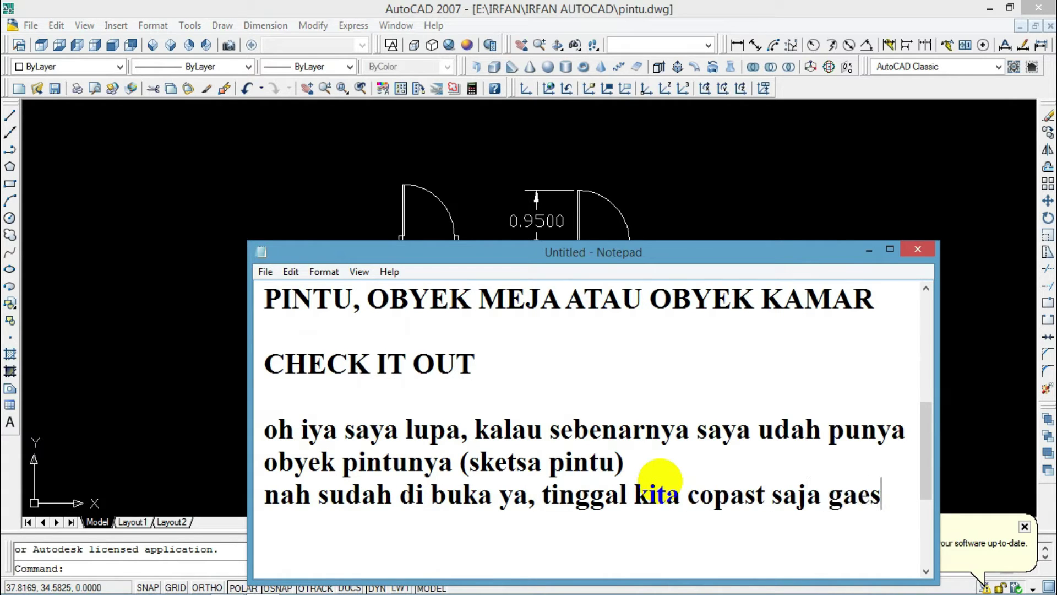
left_click(870, 250)
scroll(380, 284, "up", 2)
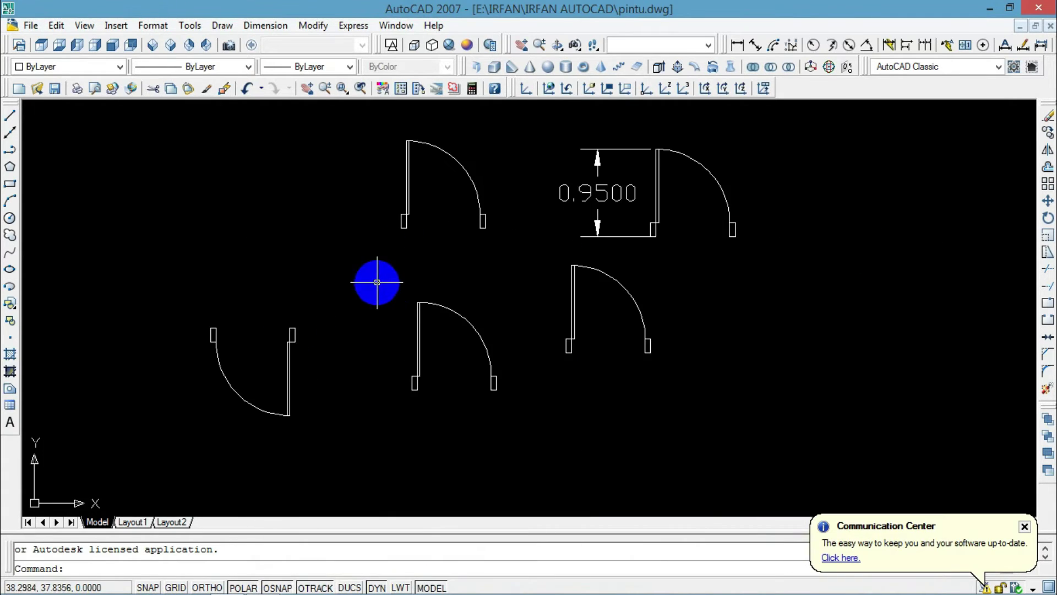
Copy the lower middle door symbol, then close pintu.dwg to return to the floor plan in Drawing1.
left_click(377, 282)
left_click(503, 394)
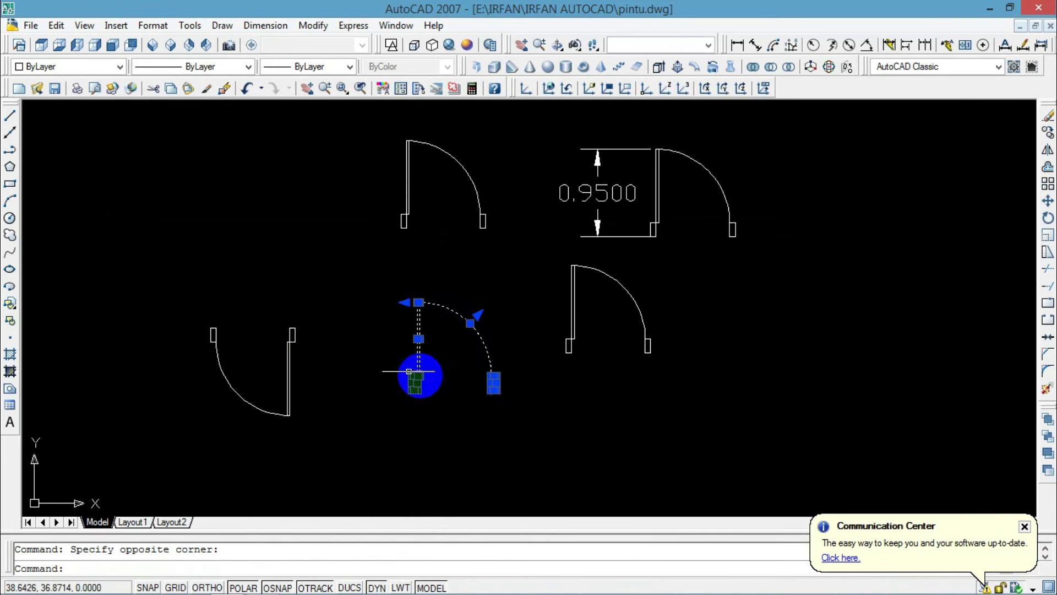
key("ctrl+c")
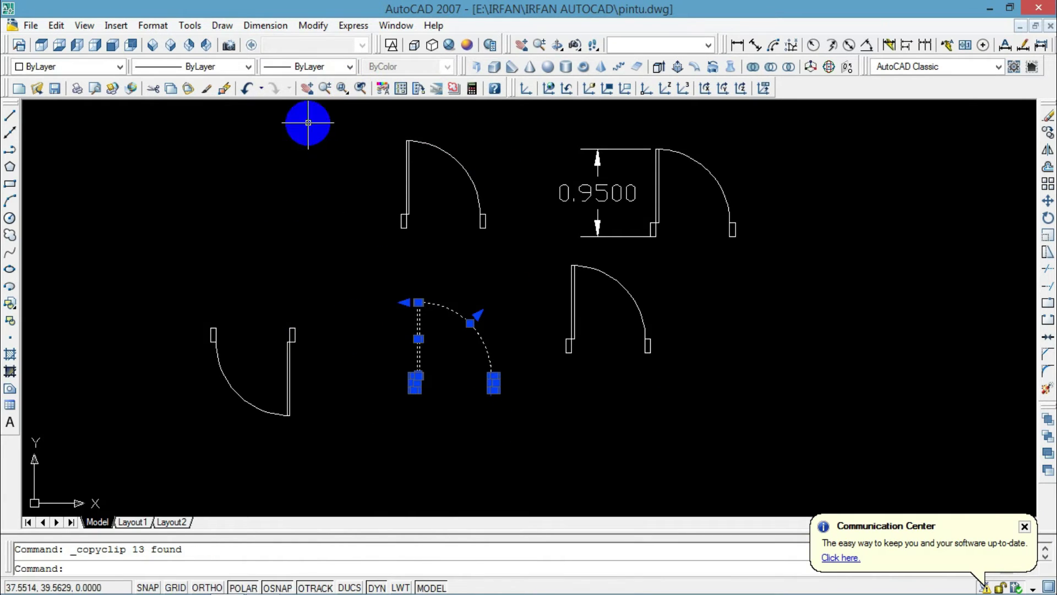
left_click(1035, 26)
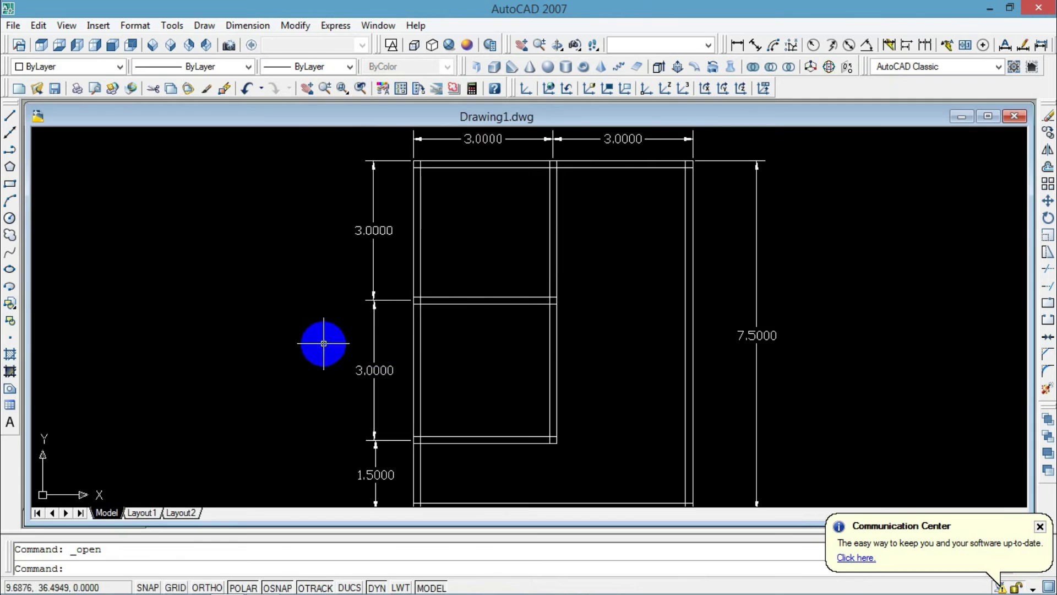
left_click(1016, 111)
Paste the copied door symbol into the empty space left of the floor plan.
key("ctrl+v")
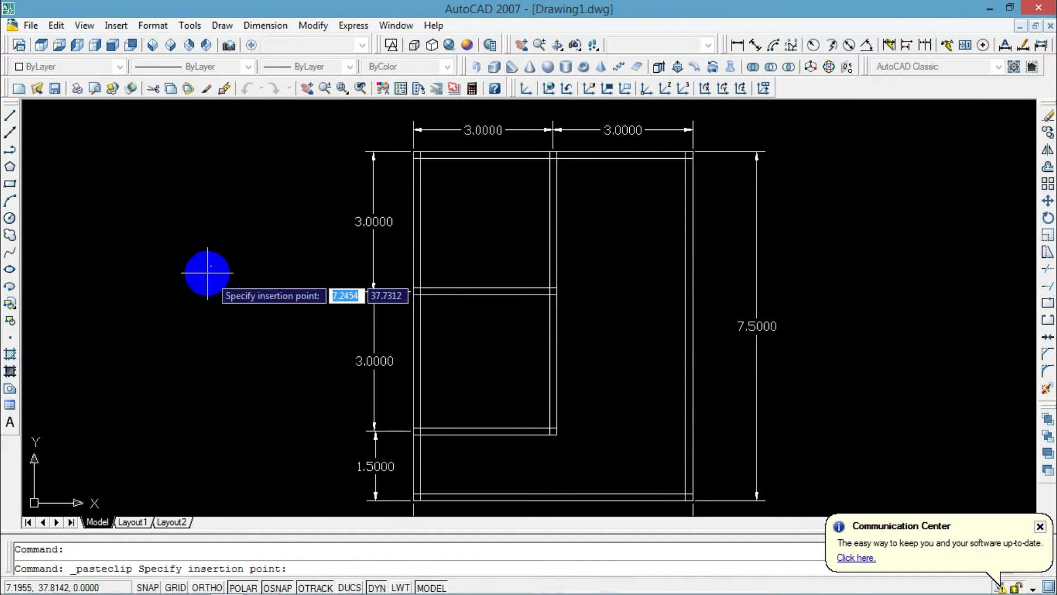
left_click(209, 272)
scroll(231, 295, "up", 2)
scroll(232, 296, "down", 3)
Switch to Notepad and clear all of its text.
left_click(276, 584)
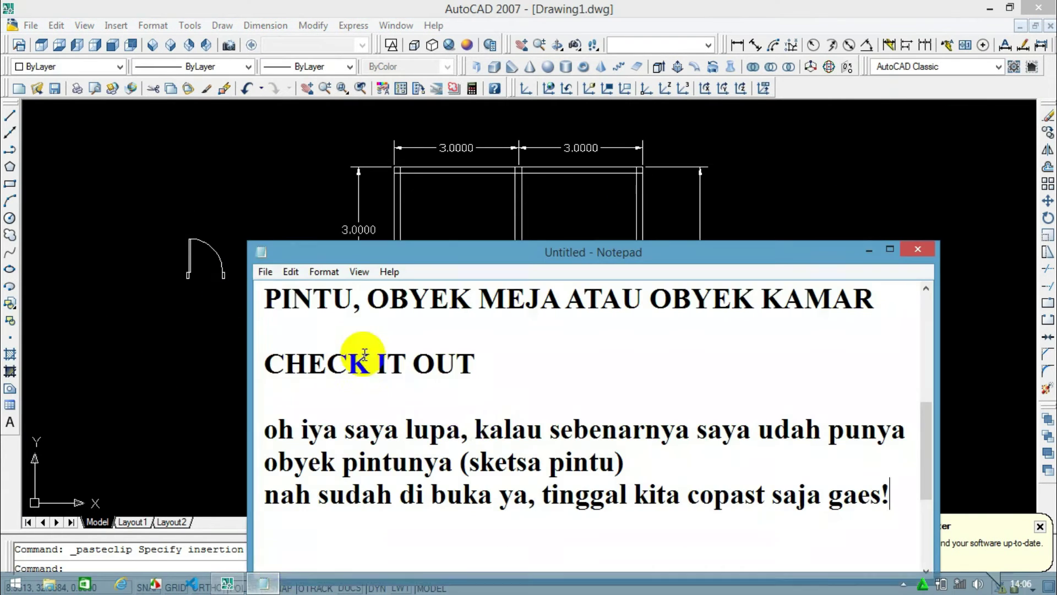
scroll(729, 518, "down", 2)
key("ctrl+a")
key("Delete")
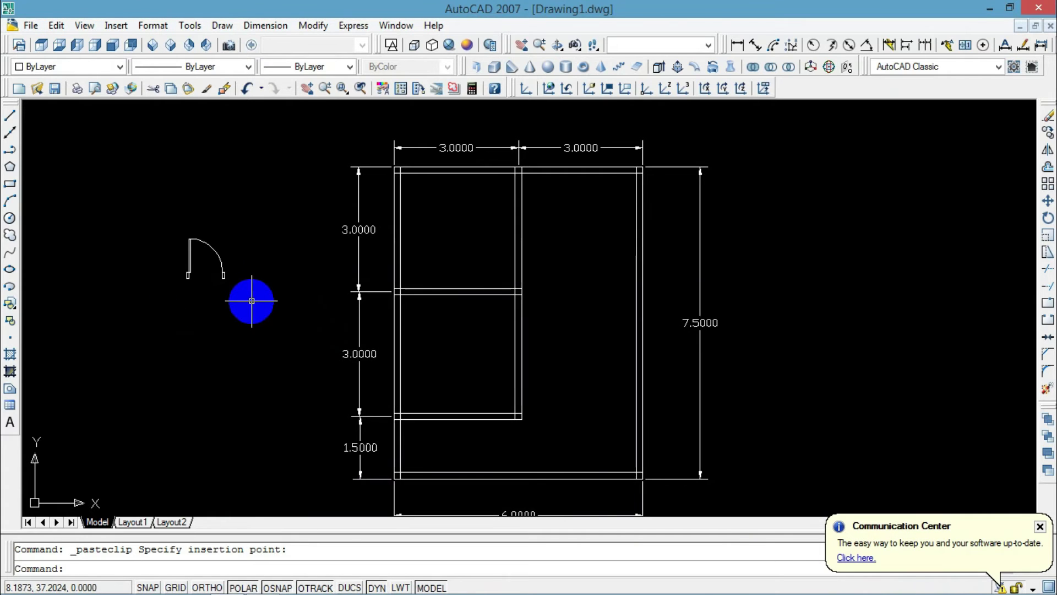
Save the floor plan drawing as BELAJAR SKETSA in the same folder as pintu.dwg.
left_click(248, 302)
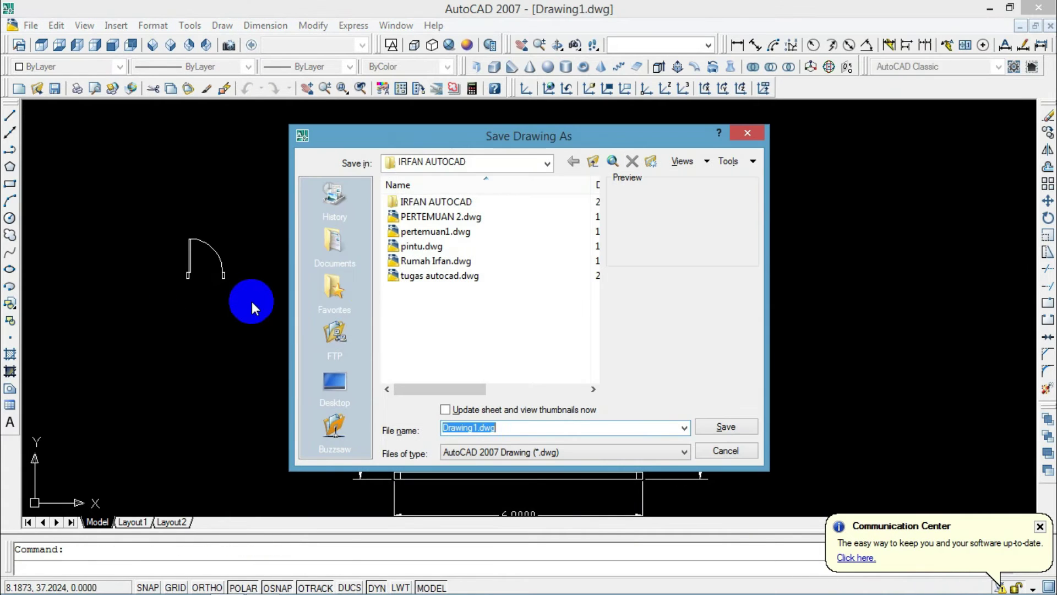
key("ctrl+s")
double_click(425, 304)
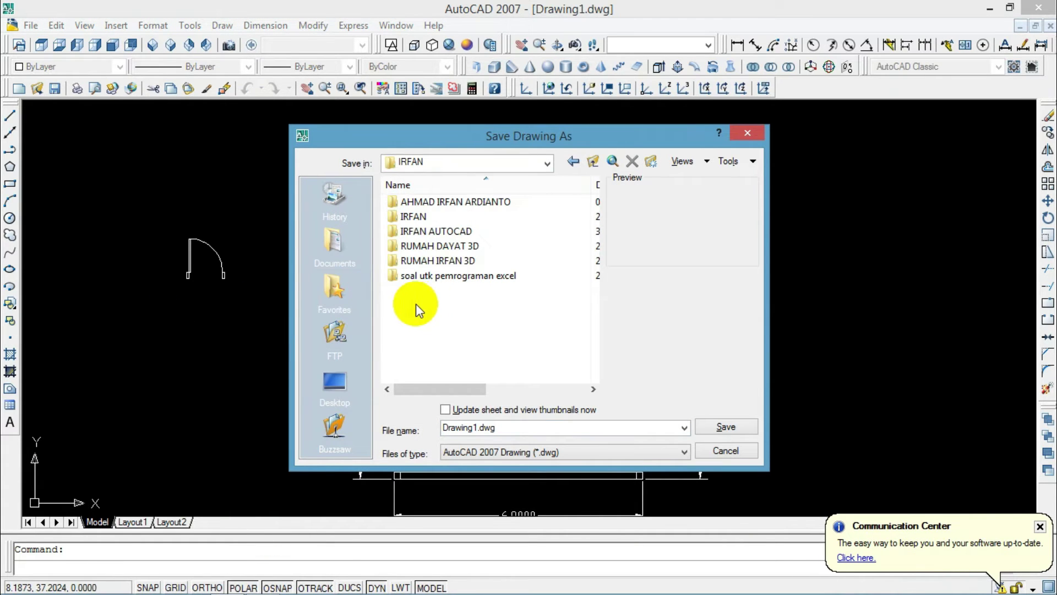
double_click(435, 229)
double_click(545, 423)
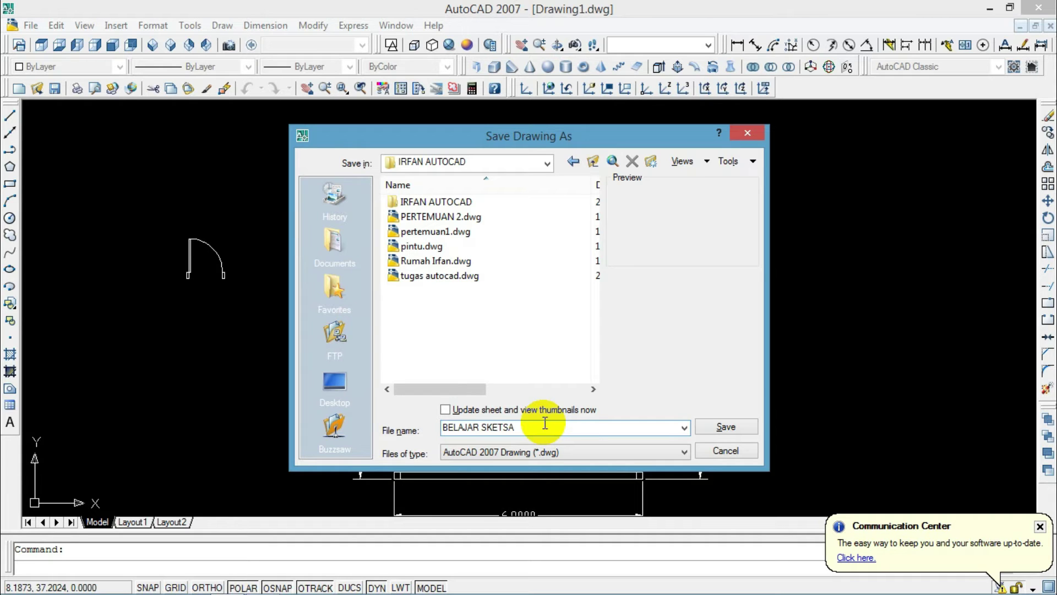
key("Return")
Paste a second copy of the door symbol between the first door and the floor plan.
scroll(228, 244, "up", 4)
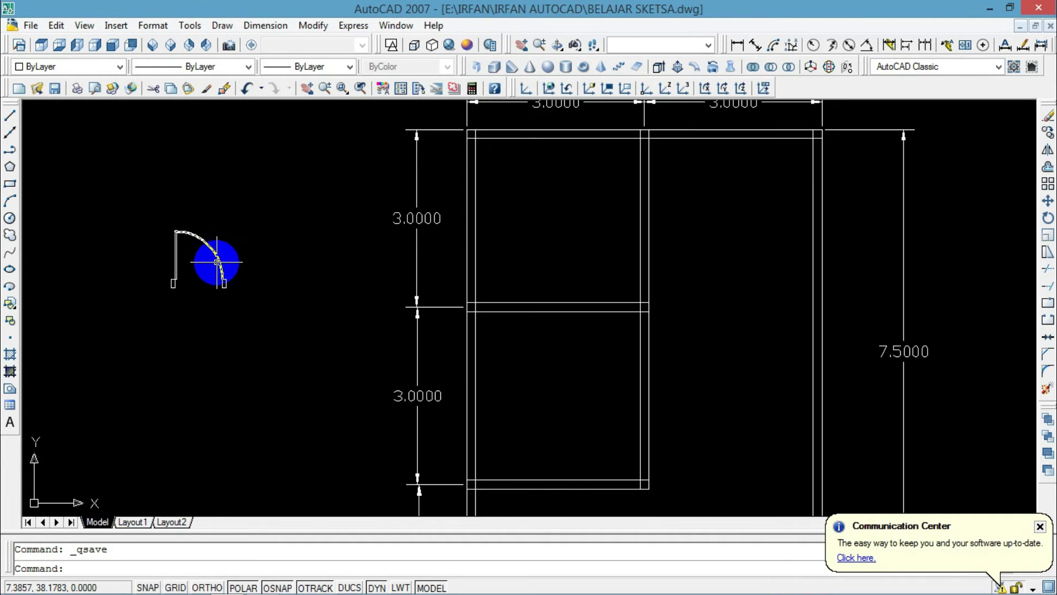
key("ctrl+v")
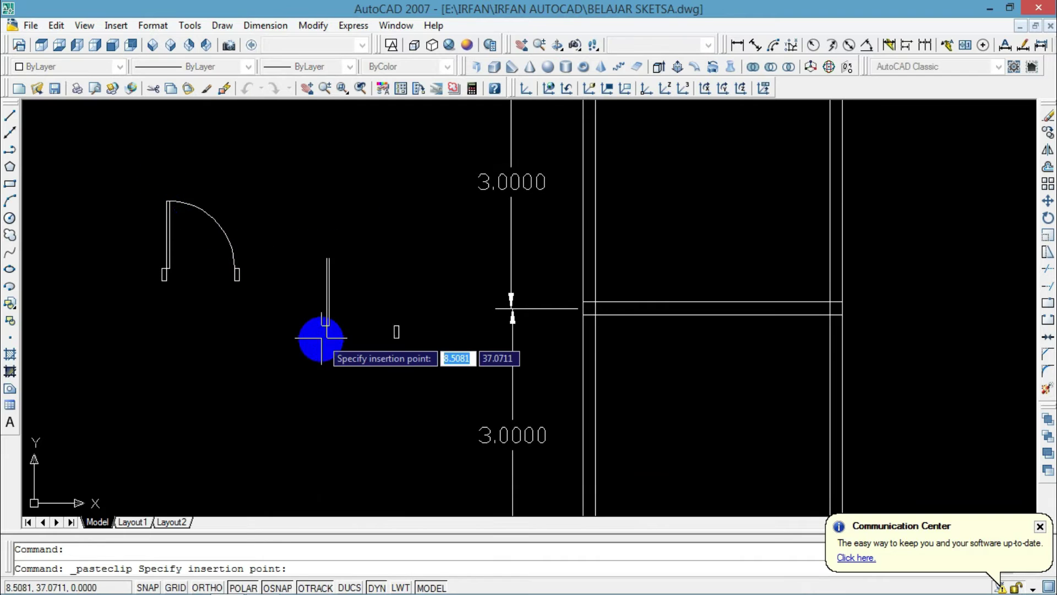
left_click(322, 344)
Rotate the first door symbol 90 degrees counterclockwise about the lower-left corner of its left jamb.
left_click(147, 186)
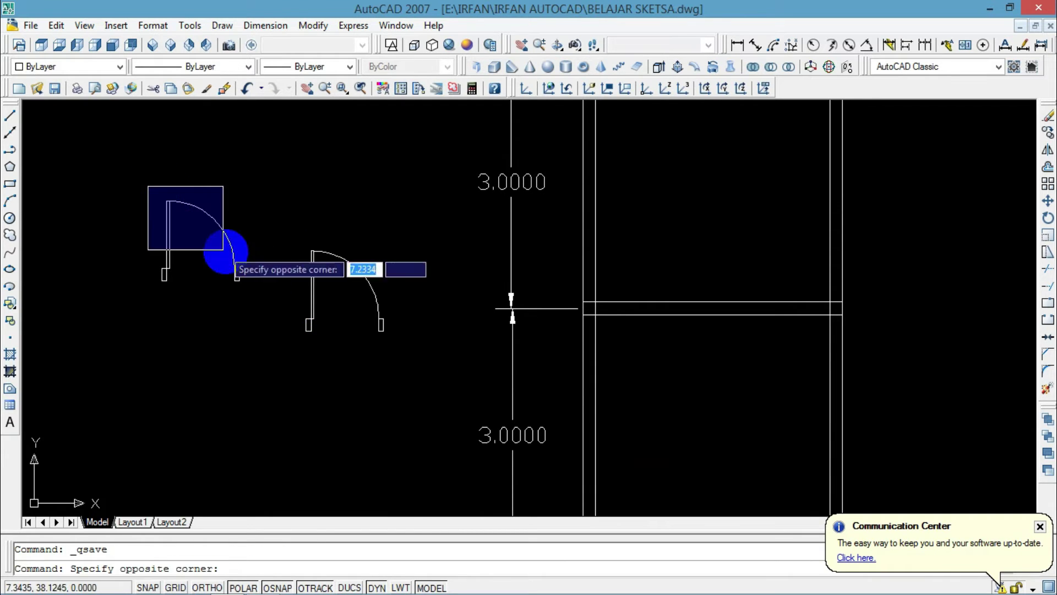
left_click(256, 292)
left_click(1048, 218)
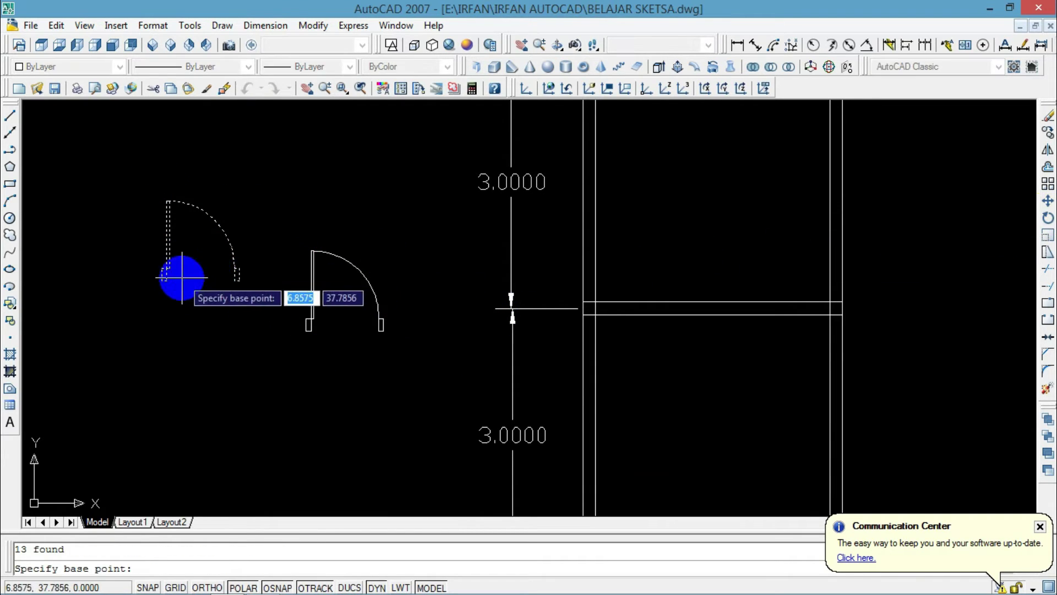
left_click(162, 280)
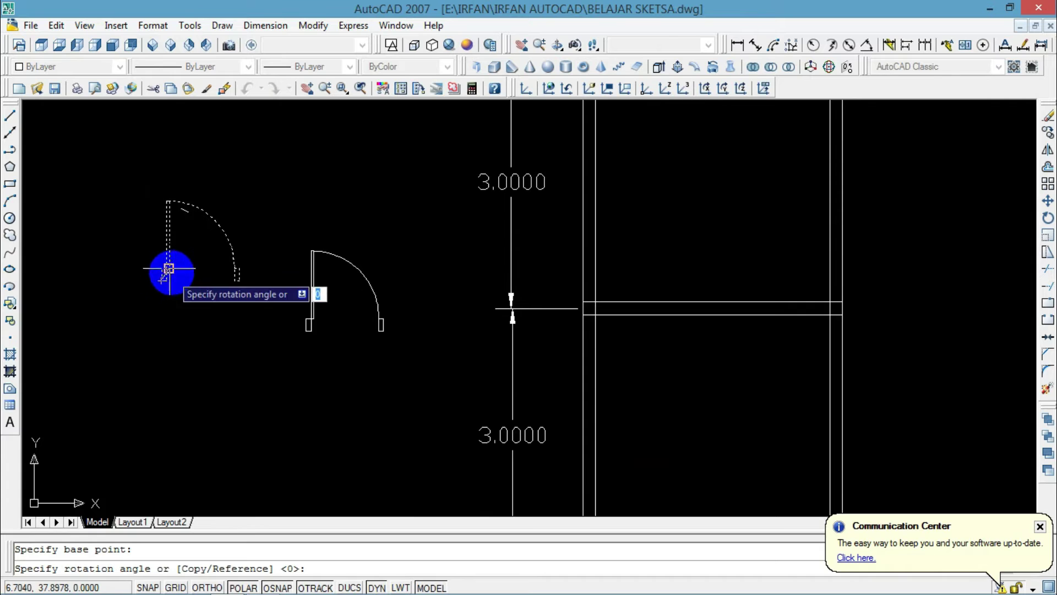
left_click(165, 170)
left_click(58, 183)
left_click(175, 268)
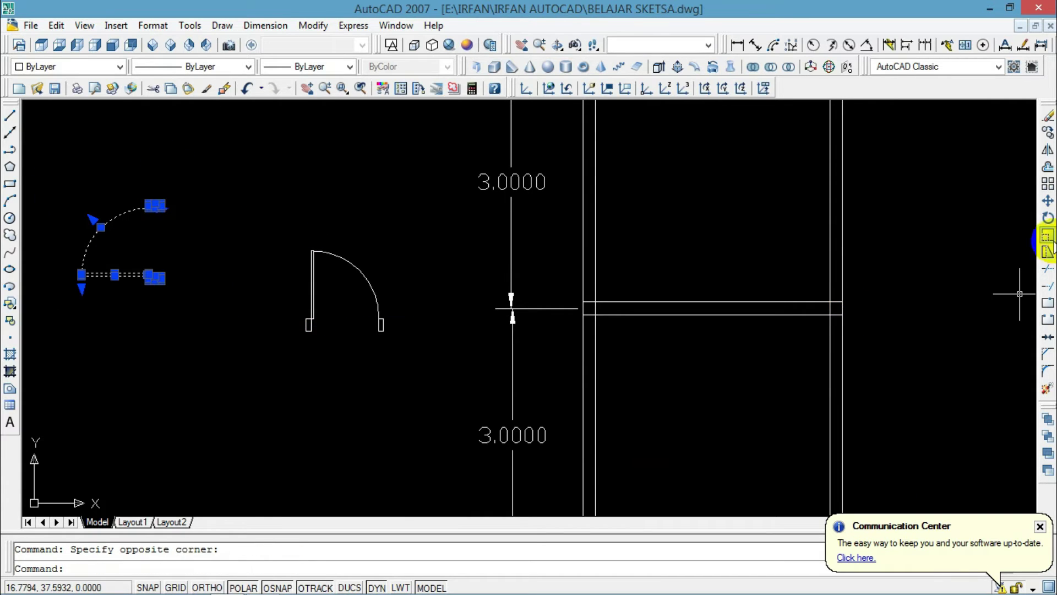
left_click(1048, 205)
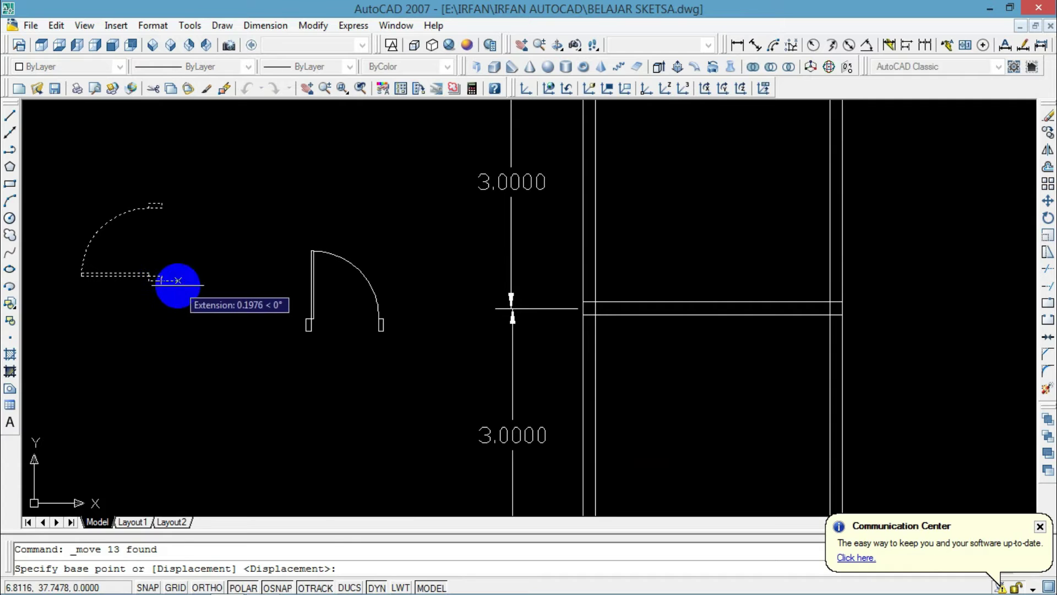
key("Escape")
Copy the rotated door symbol and paste the duplicate above the gap between the two existing door symbols.
left_click(259, 300)
left_click(83, 163)
key("ctrl+c")
key("ctrl+v")
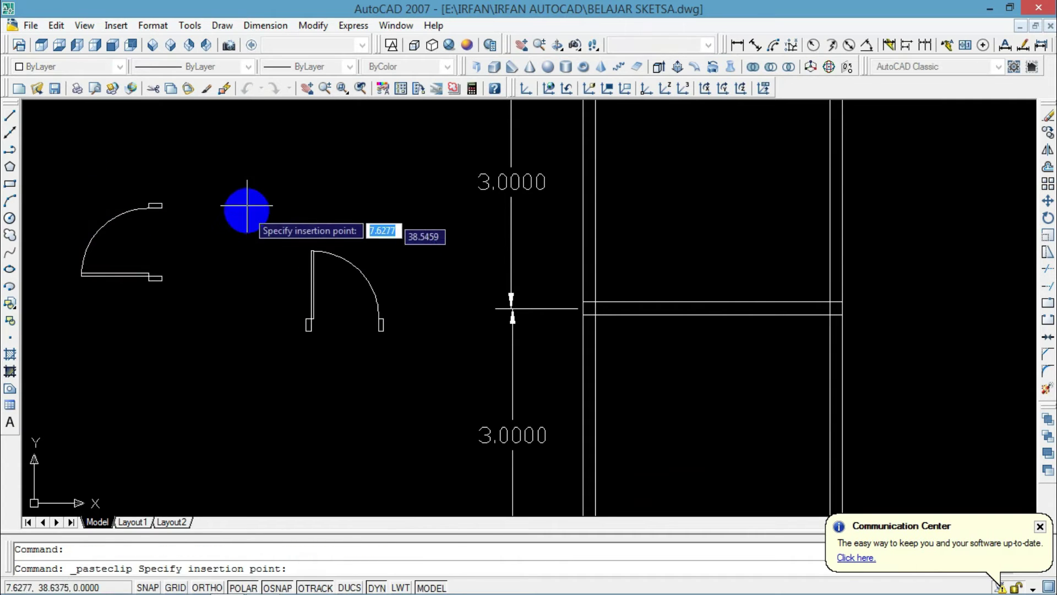
left_click(225, 188)
Move the first rotated door by its lower jamb corner onto the upper-left room's right wall, just above the horizontal partition.
middle_click_drag(257, 260, 254, 306)
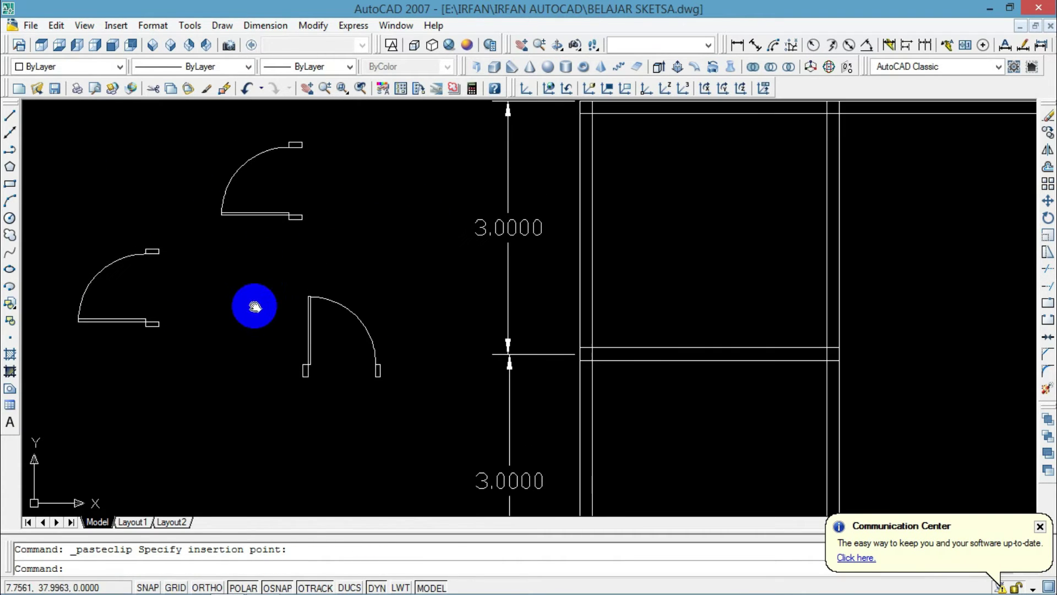
left_click(159, 342)
left_click(57, 225)
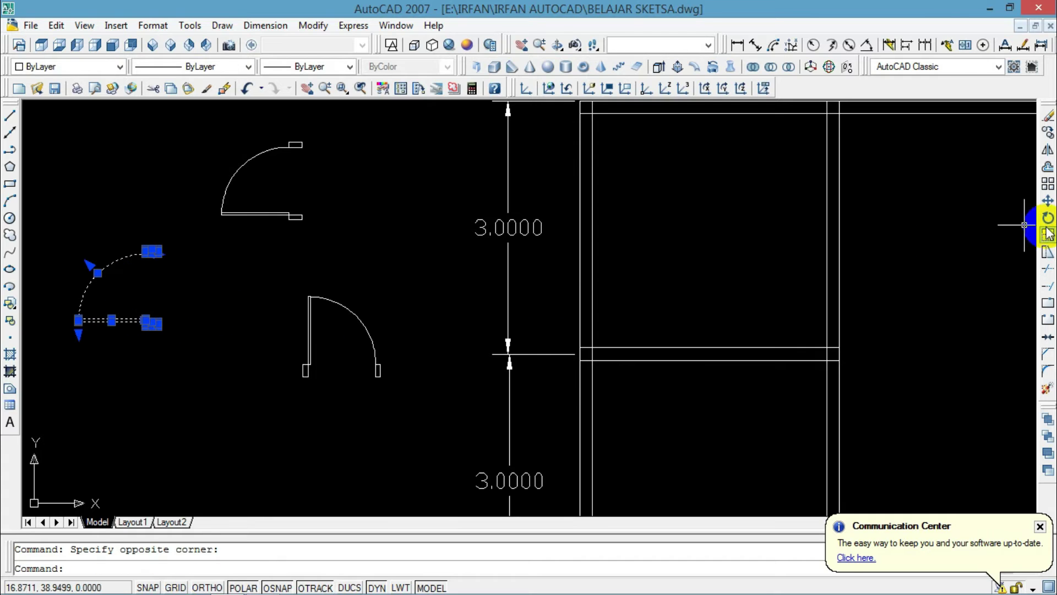
left_click(1048, 201)
scroll(161, 334, "up", 3)
left_click(157, 321)
scroll(448, 387, "down", 2)
middle_click_drag(739, 309, 514, 362)
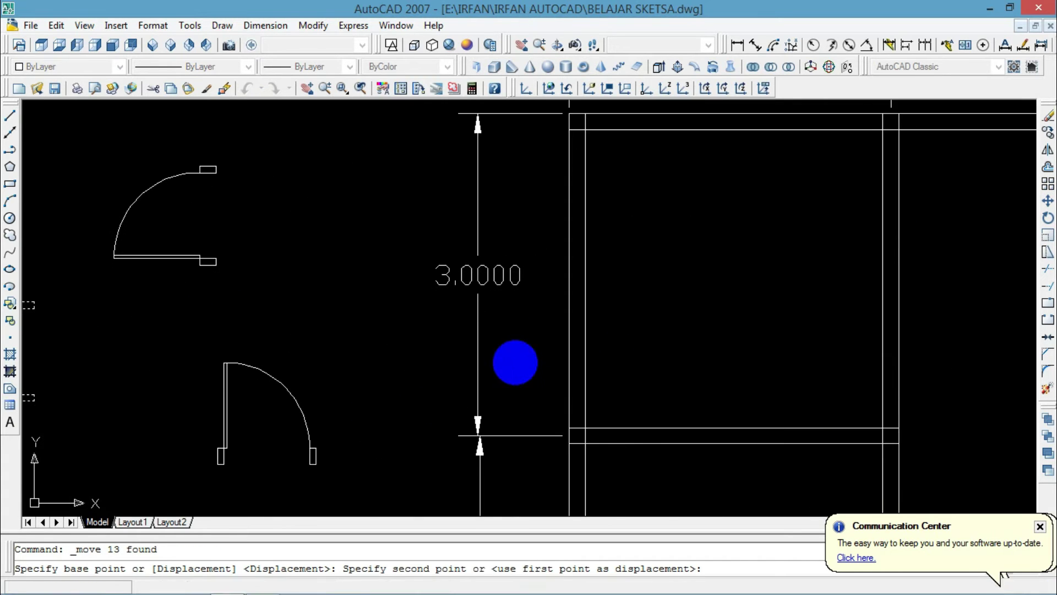
scroll(664, 343, "down", 2)
middle_click_drag(666, 343, 490, 278)
scroll(590, 349, "up", 5)
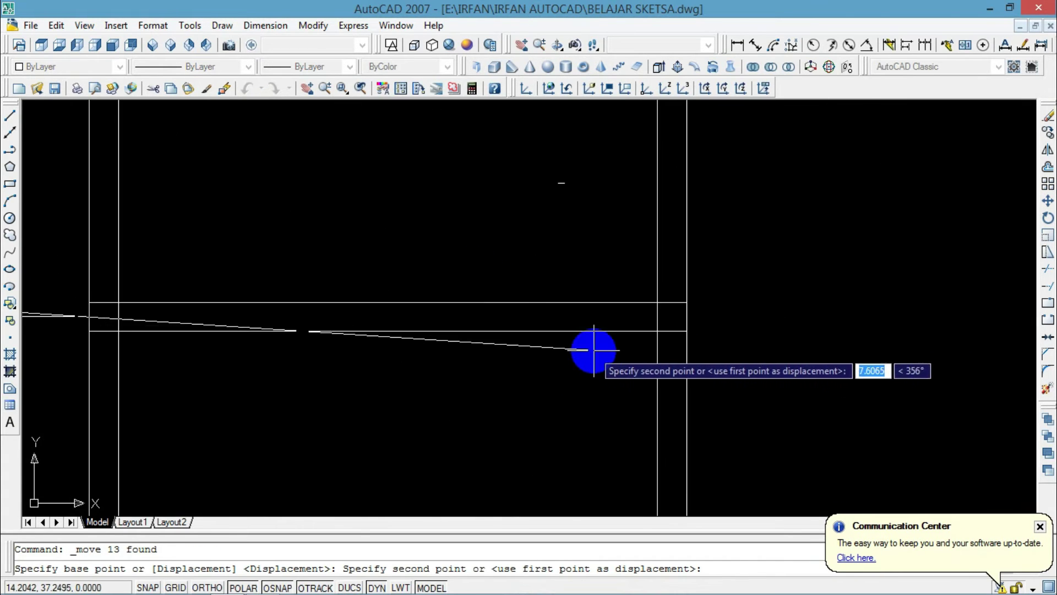
left_click(686, 292)
scroll(642, 342, "down", 5)
left_click(330, 223)
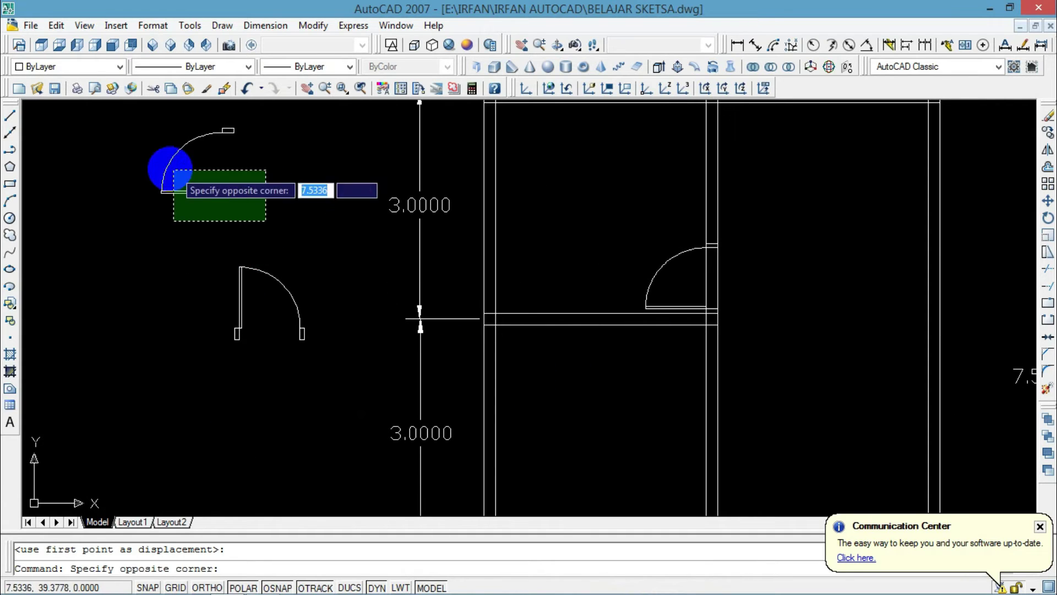
left_click(148, 141)
left_click(1049, 202)
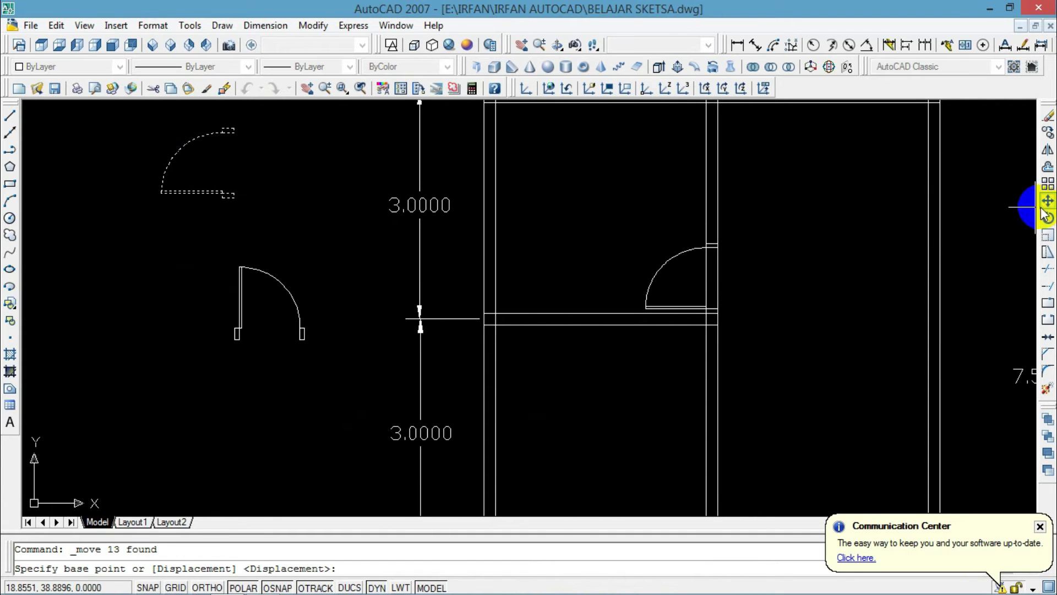
key("Escape")
Try to move the remaining rotated door onto the lower-left room's right wall near its bottom corner, and undo the move.
left_click(275, 222)
left_click(138, 119)
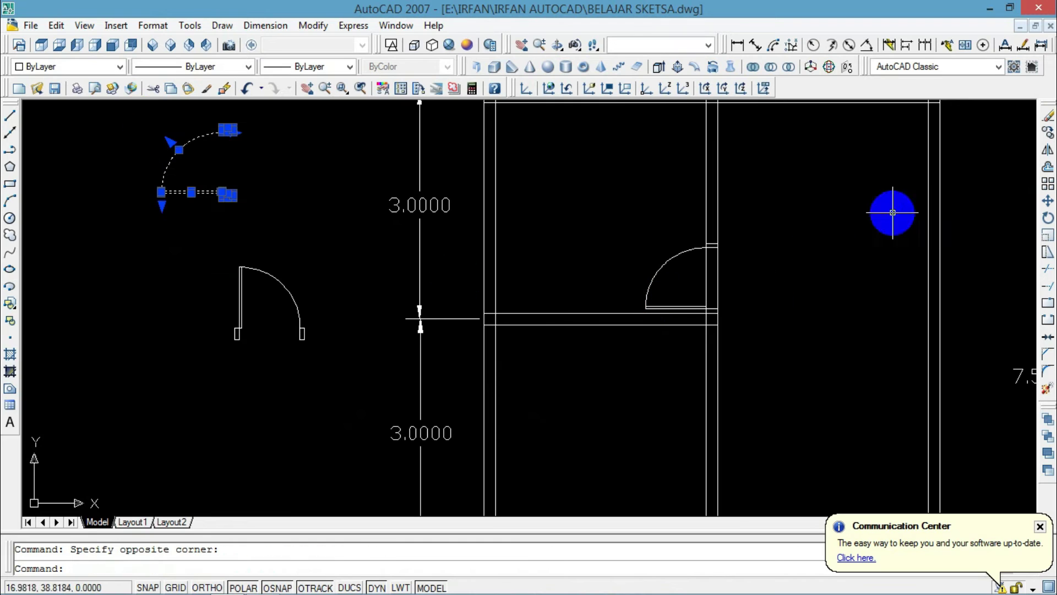
left_click(1048, 201)
left_click(234, 197)
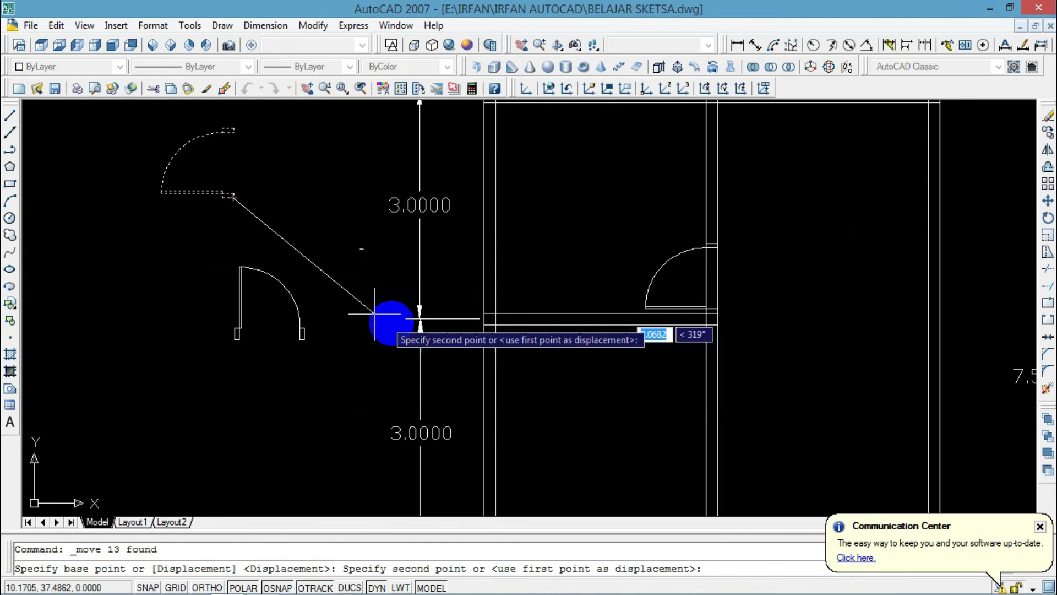
scroll(715, 349, "up", 2)
middle_click_drag(712, 403, 698, 378)
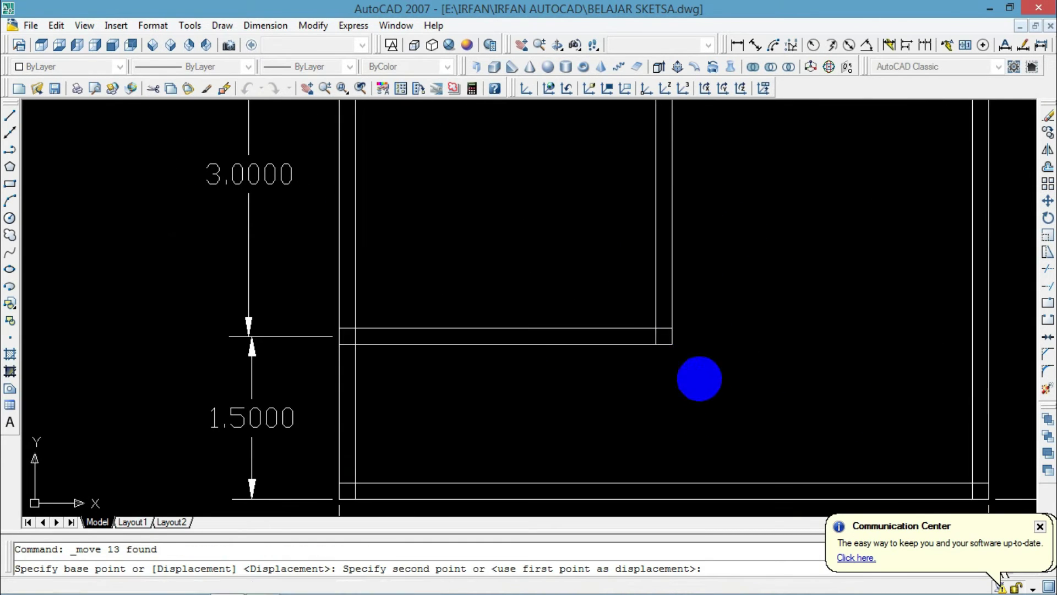
left_click(672, 319)
key("ctrl+z")
Move the remaining rotated door by its lower jamb corner onto the lower-left room's right wall, just above the bottom partition, and save.
scroll(358, 346, "down", 2)
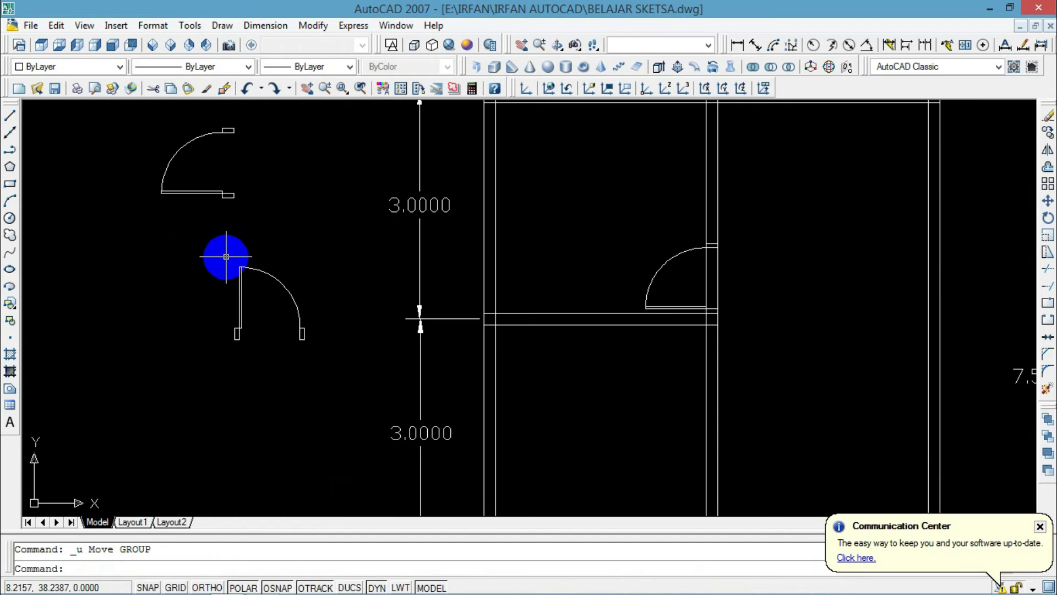
scroll(232, 265, "down", 2)
middle_click_drag(231, 264, 267, 260)
left_click(280, 243)
left_click(215, 184)
scroll(263, 231, "up", 3)
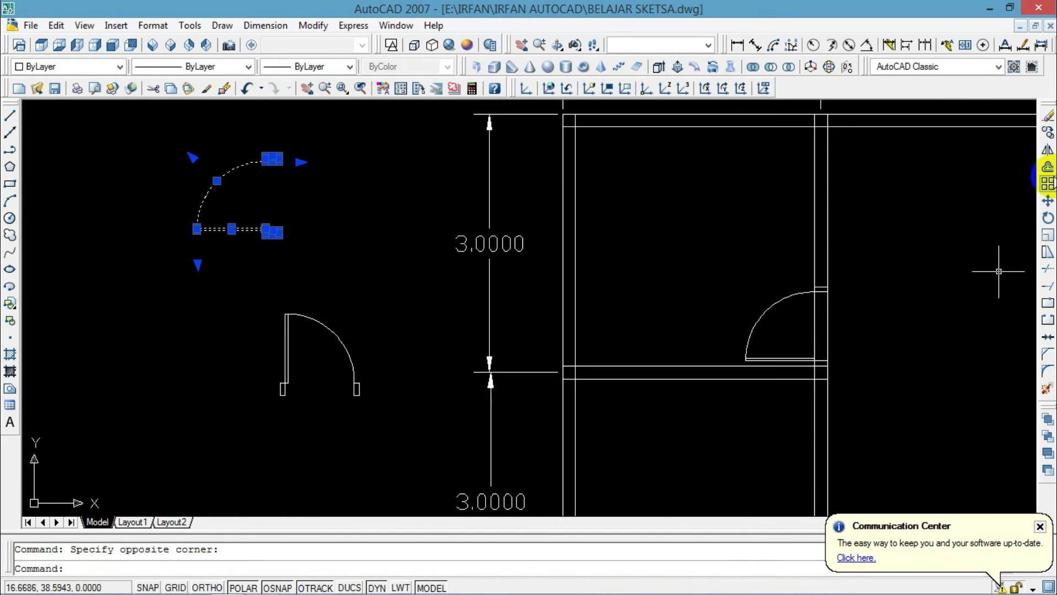
left_click(1048, 201)
left_click(278, 232)
middle_click_drag(821, 365, 649, 425)
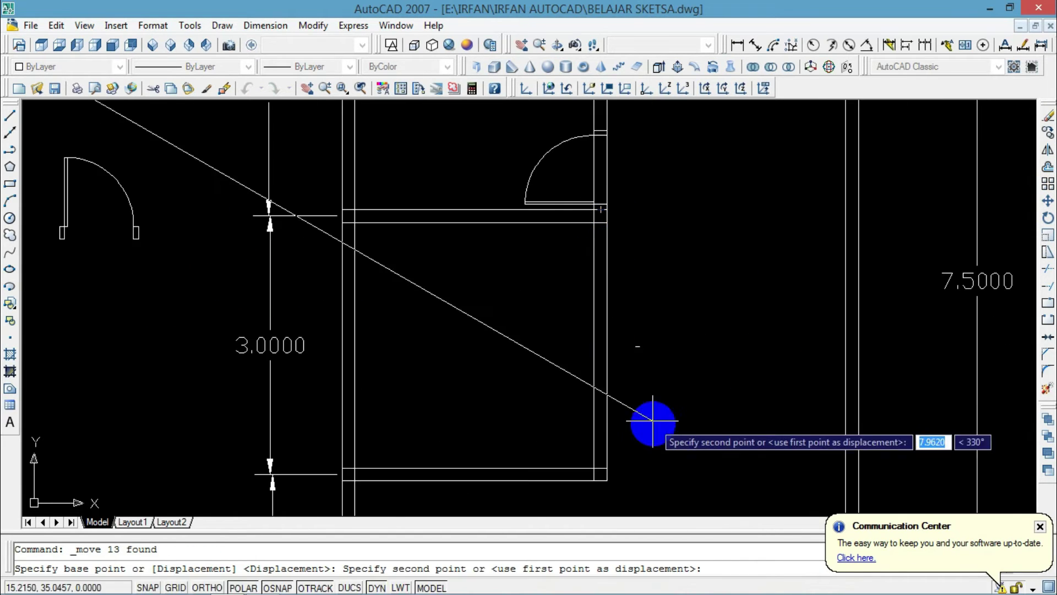
left_click(605, 462)
scroll(683, 371, "down", 3)
middle_click_drag(683, 370, 695, 325)
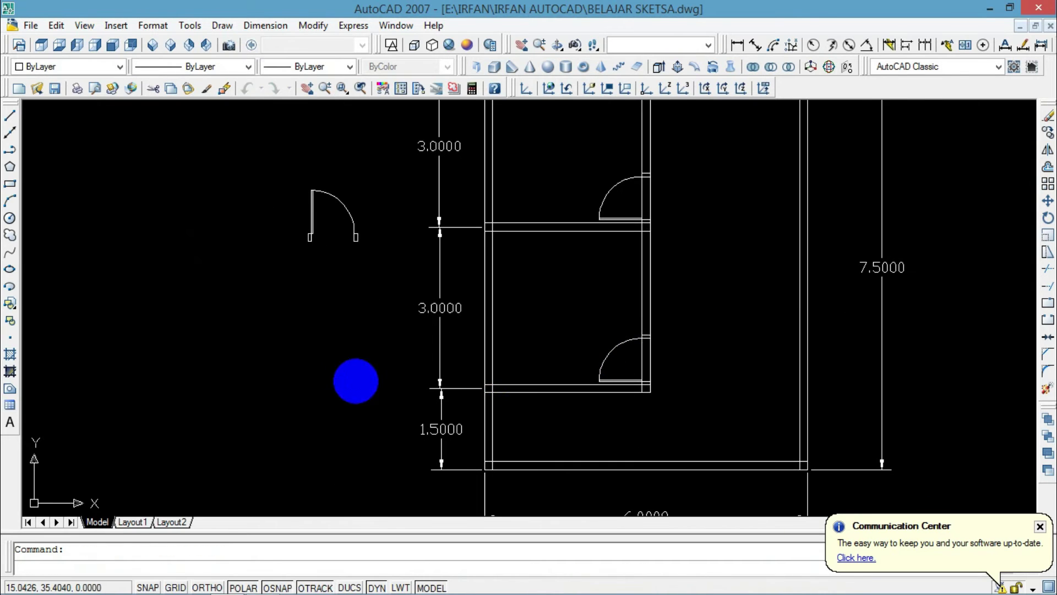
key("ctrl+s")
Copy the upright door symbol outside the plan and paste the duplicate below it.
mouse_move(333, 340)
middle_mouse_down()
mouse_move(342, 317)
mouse_move(329, 308)
middle_mouse_up()
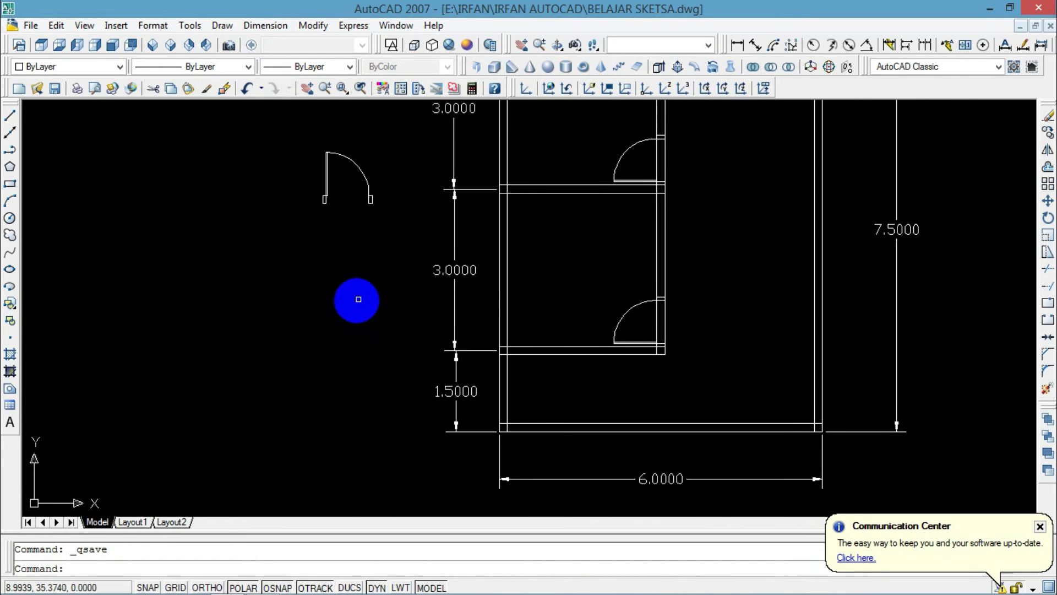
left_click(378, 245)
left_click(250, 125)
key("ctrl+c")
key("ctrl+v")
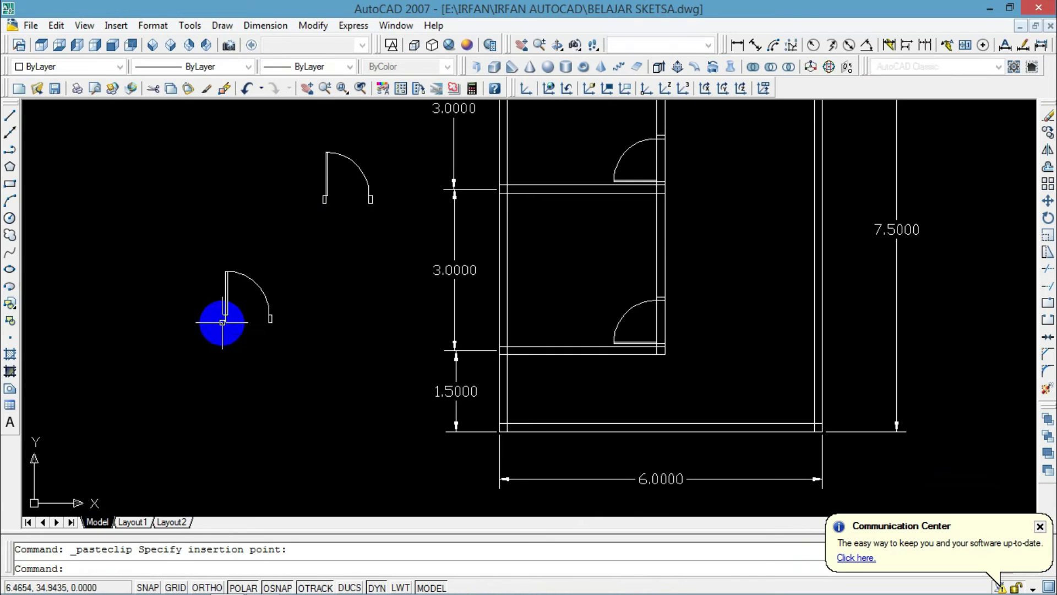
left_click(221, 326)
Move the pasted upright door by its left jamb's lower-left corner to the left end of the bottom wall and save the drawing.
left_click(292, 362)
left_click(187, 261)
left_click(1047, 202)
scroll(241, 358, "up", 3)
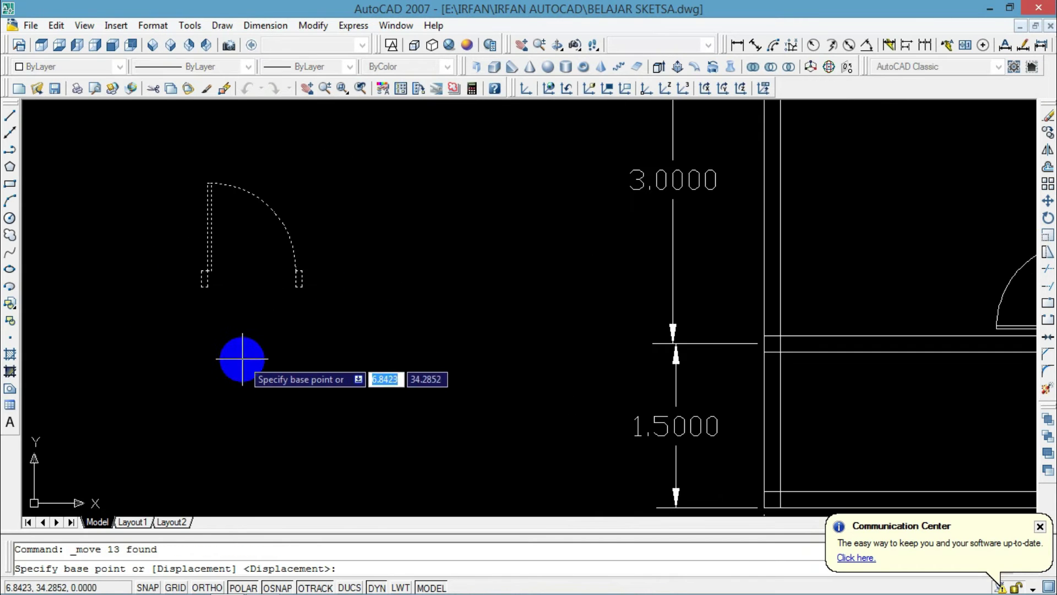
left_click(201, 287)
scroll(307, 335, "down", 2)
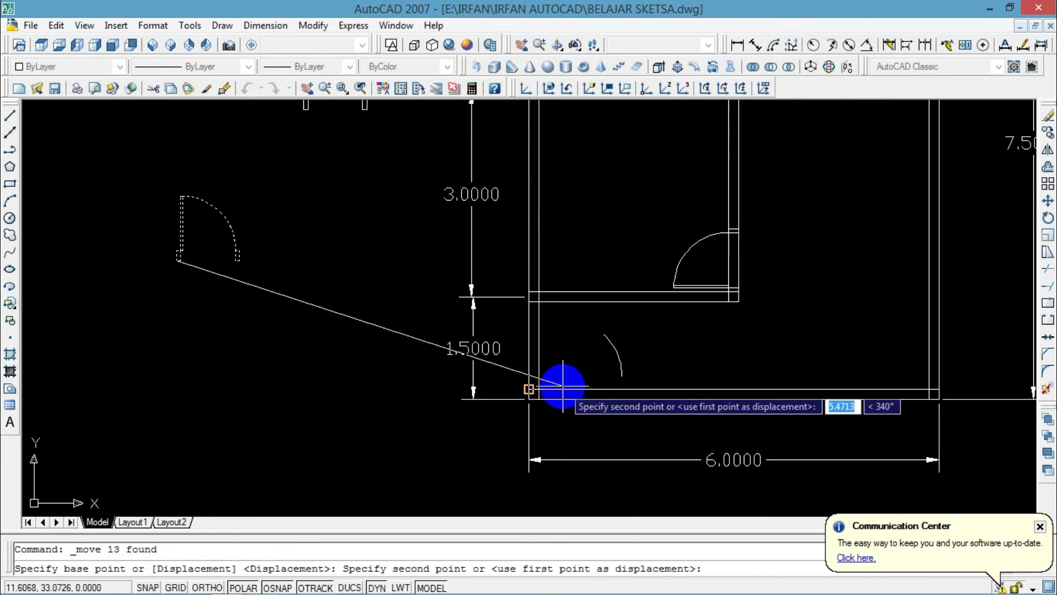
scroll(540, 422, "up", 2)
left_click(514, 415)
scroll(237, 432, "down", 1)
key("ctrl+s")
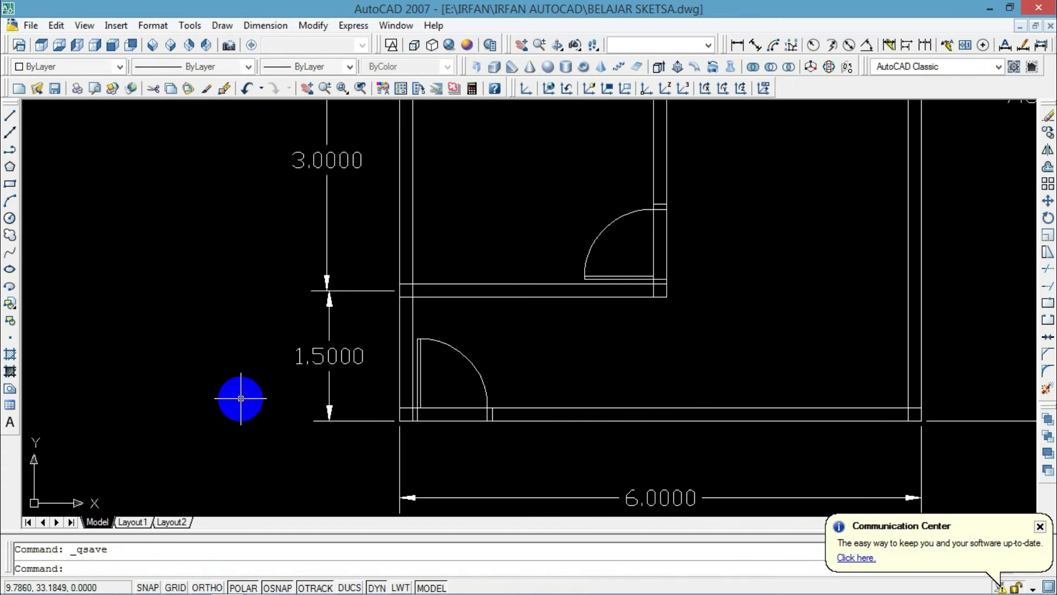
Rotate the remaining upright door symbol 180 degrees about the lower-left corner of its left jamb.
scroll(237, 432, "down", 2)
middle_click_drag(241, 400, 269, 403)
left_click(172, 172)
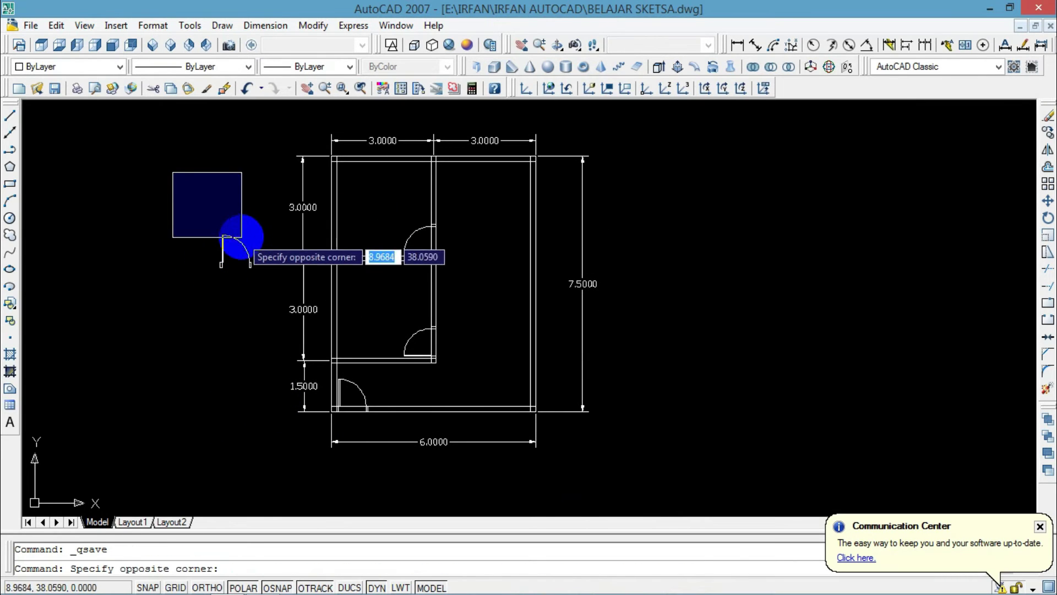
left_click(270, 282)
scroll(825, 317, "up", 5)
left_click(1048, 218)
scroll(99, 357, "down", 4)
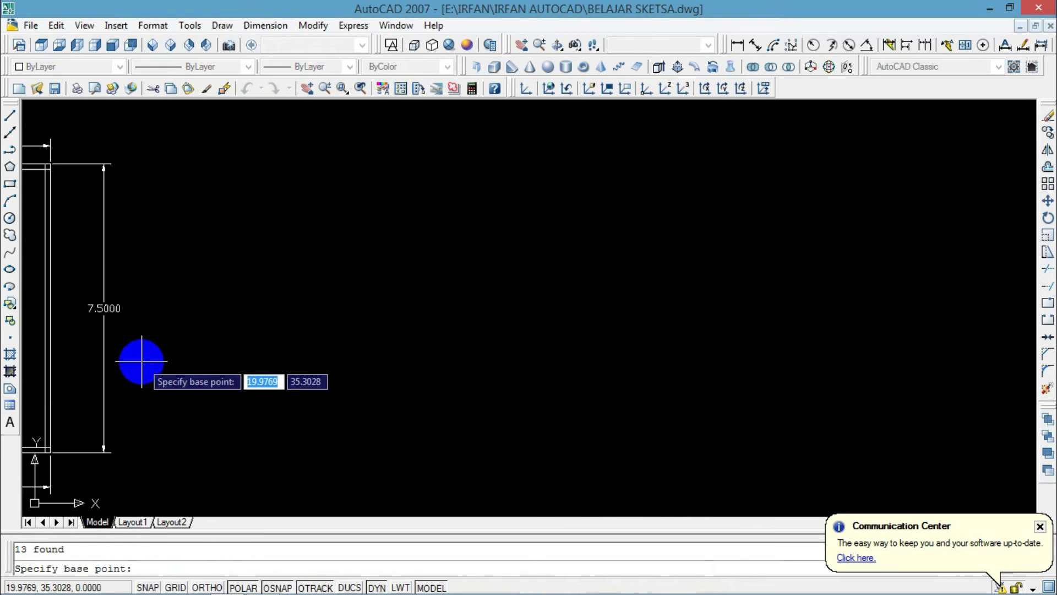
middle_click_drag(140, 360, 617, 284)
scroll(197, 202, "up", 3)
middle_click_drag(81, 203, 145, 287)
scroll(215, 253, "up", 5)
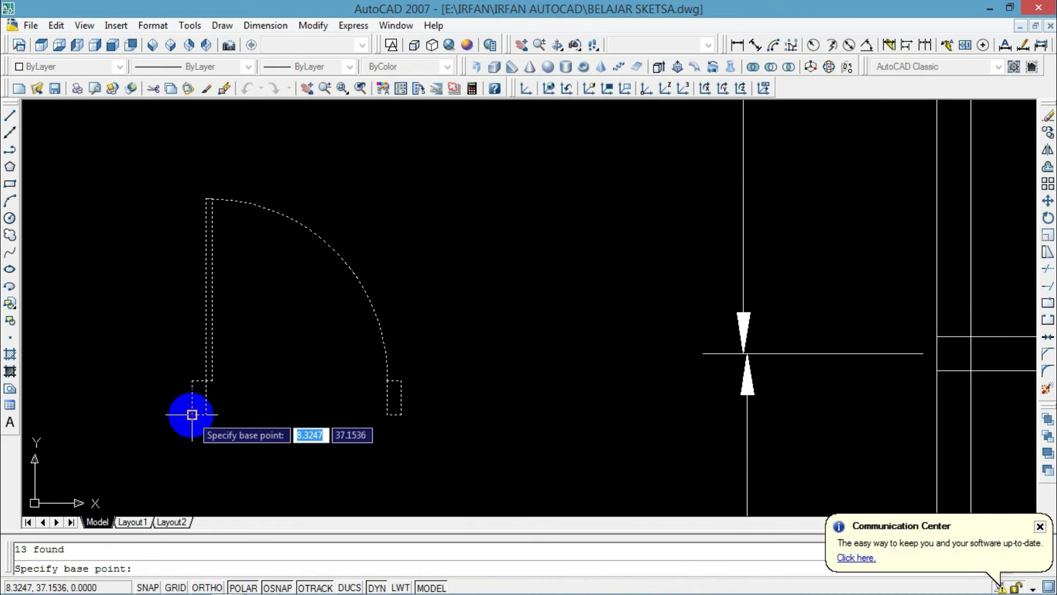
left_click(192, 415)
scroll(192, 413, "down", 3)
middle_click_drag(195, 403, 245, 276)
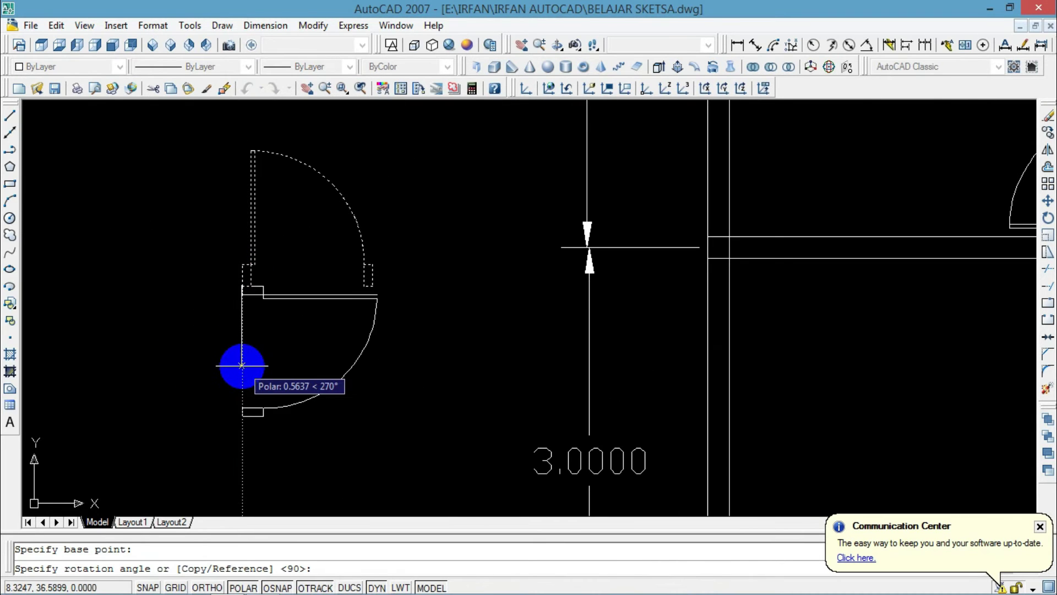
left_click(141, 284)
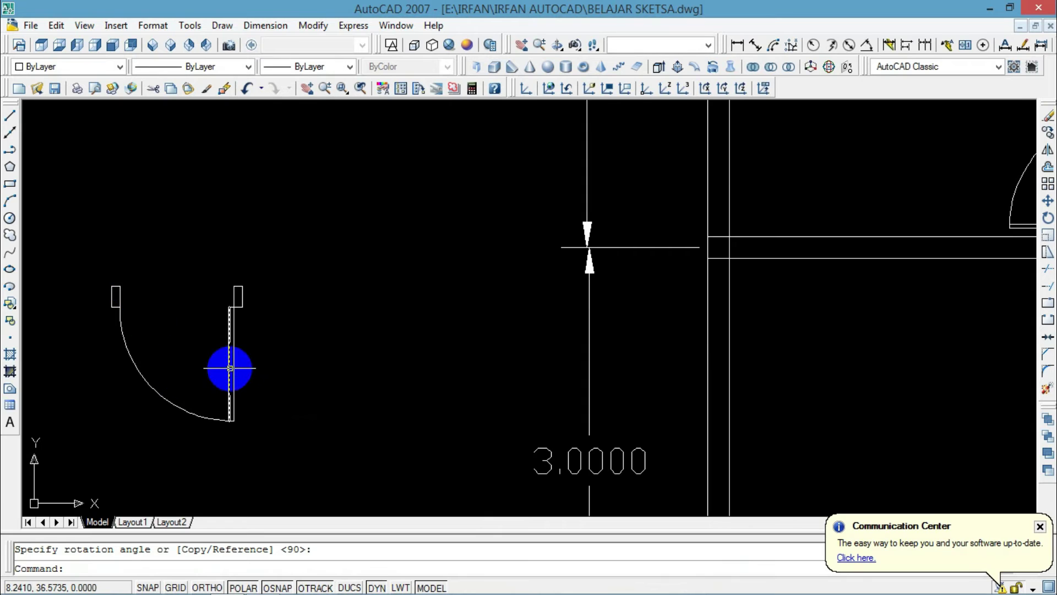
Move the upside-down door by its upper-right jamb corner to the right end of the top wall and save the drawing.
middle_click_drag(228, 368, 335, 320)
left_click(366, 419)
left_click(142, 226)
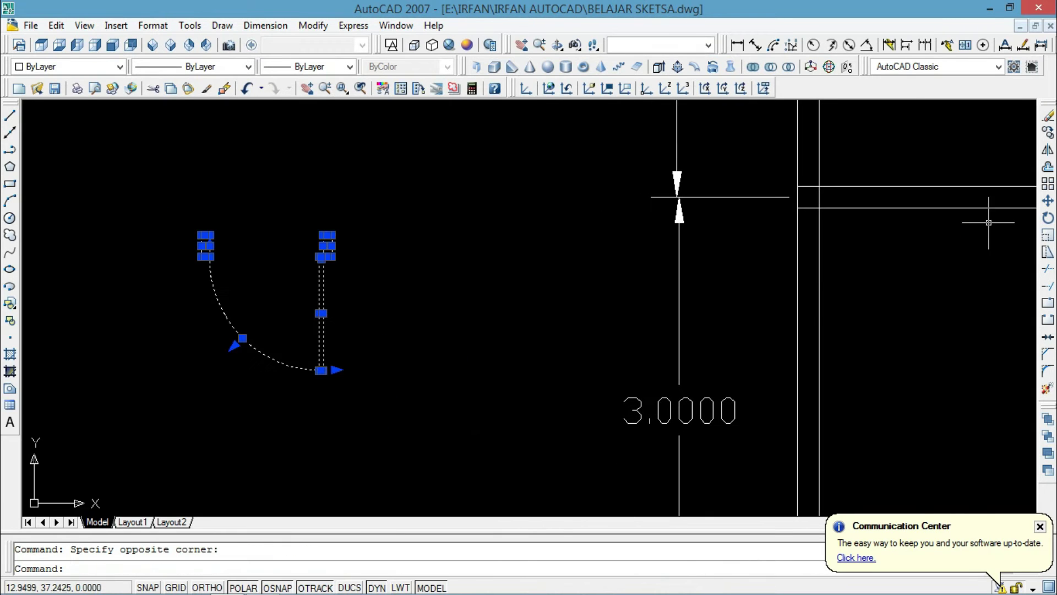
left_click(1047, 200)
scroll(307, 257, "down", 2)
middle_click_drag(395, 247, 304, 184)
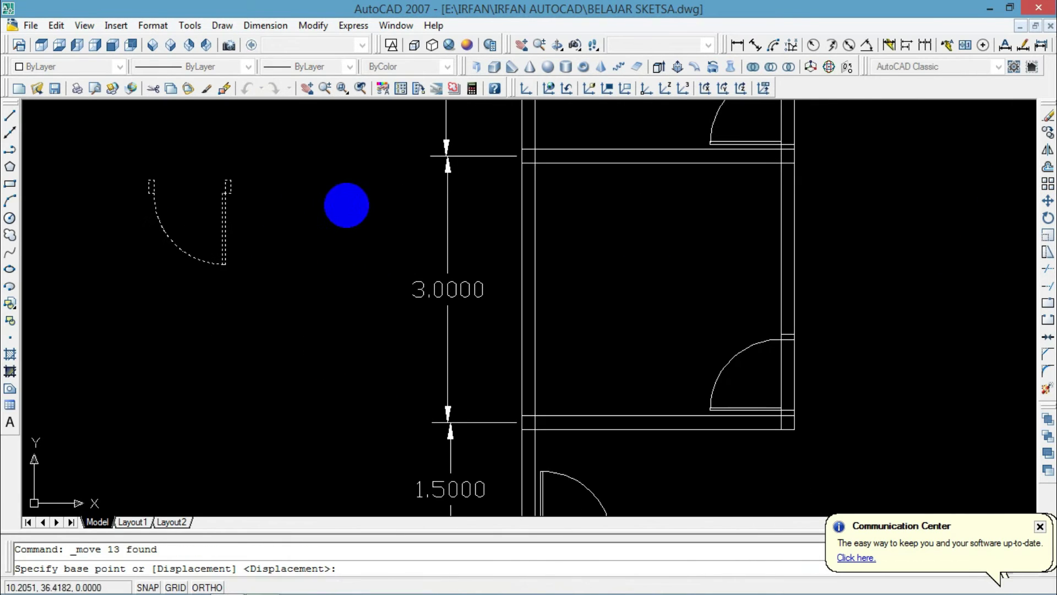
left_click(232, 177)
scroll(709, 215, "down", 2)
middle_click_drag(708, 214, 415, 298)
scroll(542, 182, "up", 4)
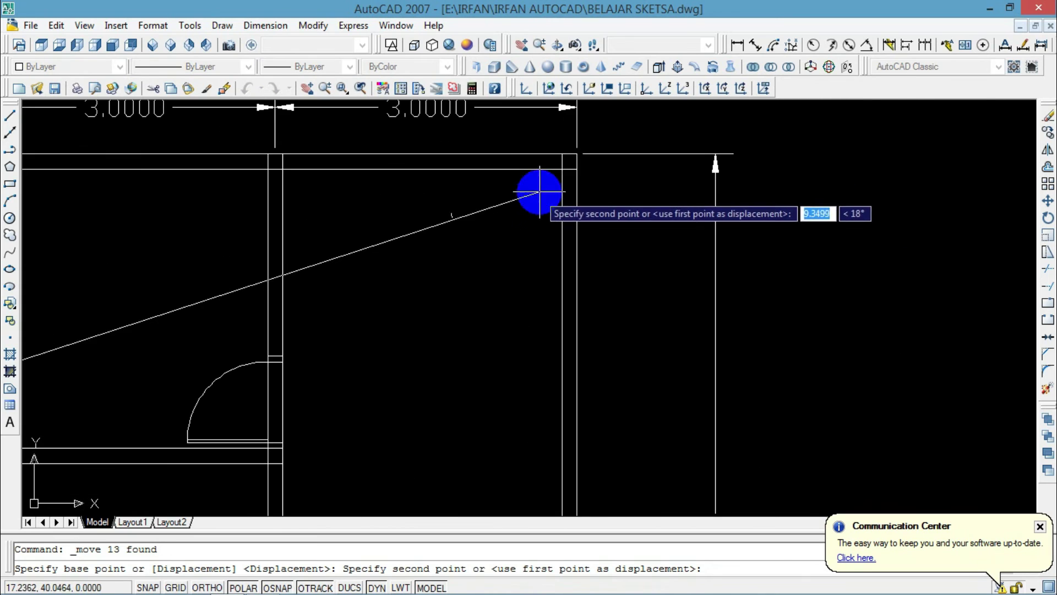
left_click(558, 155)
key("ctrl+a")
key("Escape")
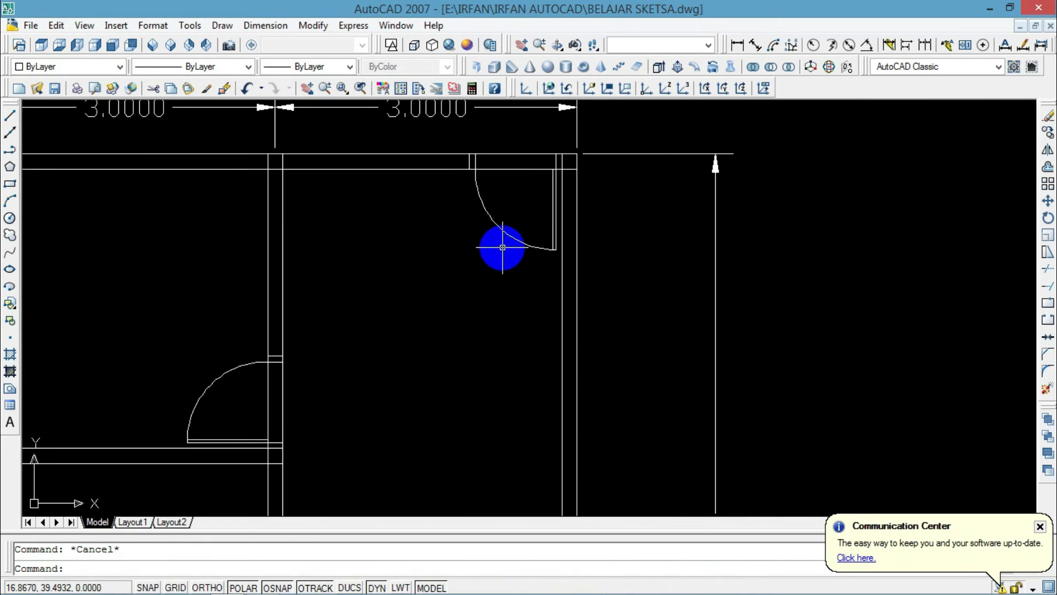
key("ctrl+s")
scroll(444, 243, "down", 3)
middle_click_drag(430, 255, 518, 181)
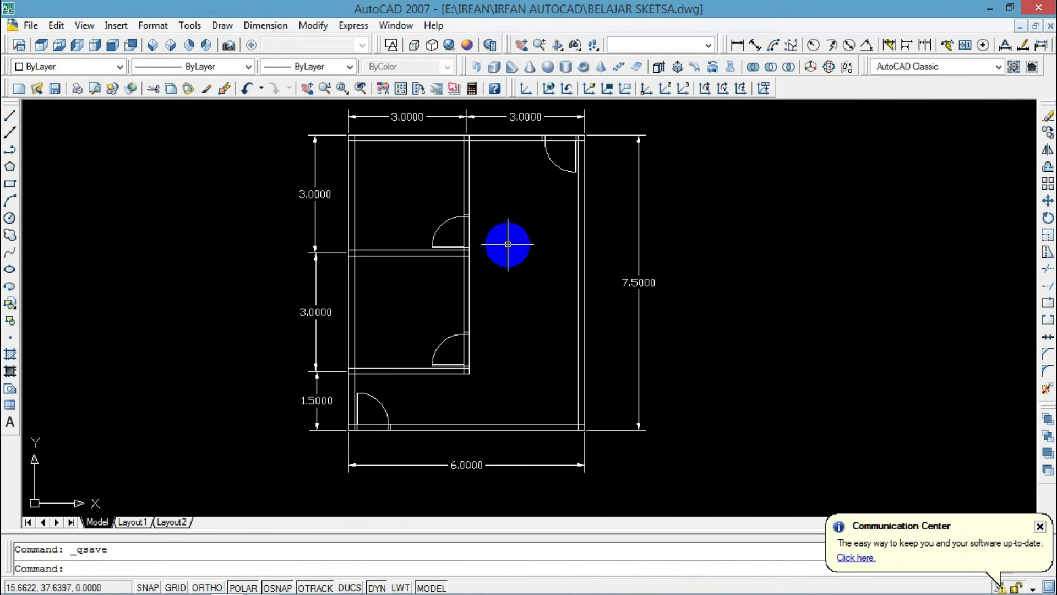
middle_click_drag(504, 244, 517, 260)
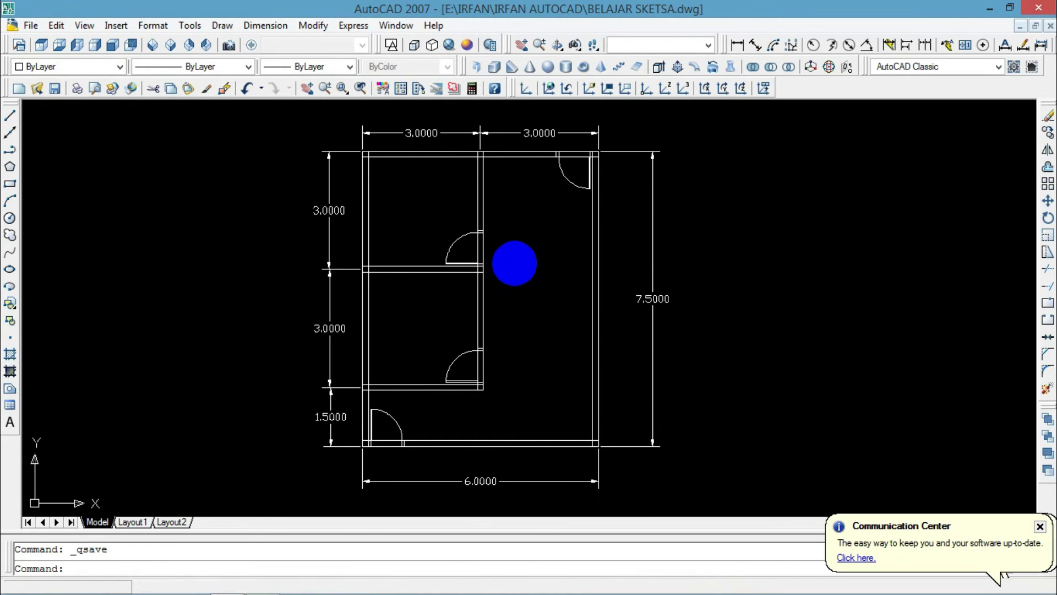
scroll(513, 260, "up", 2)
scroll(515, 263, "down", 2)
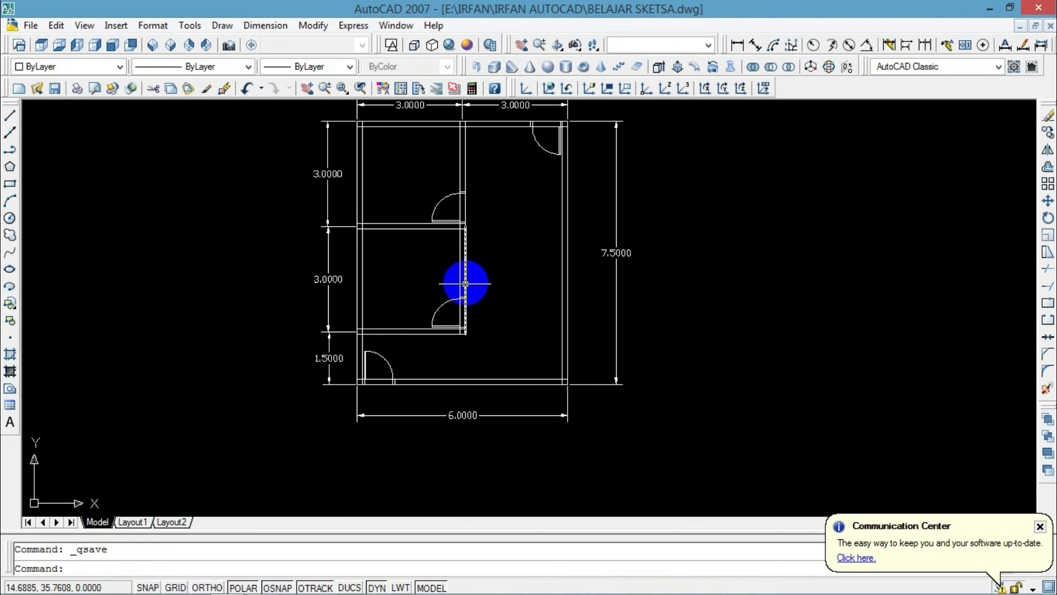
Switch to Notepad, add a note that the doors are finished and table or other object sketches remain, and return to AutoCAD.
mouse_move(227, 587)
left_click(263, 584)
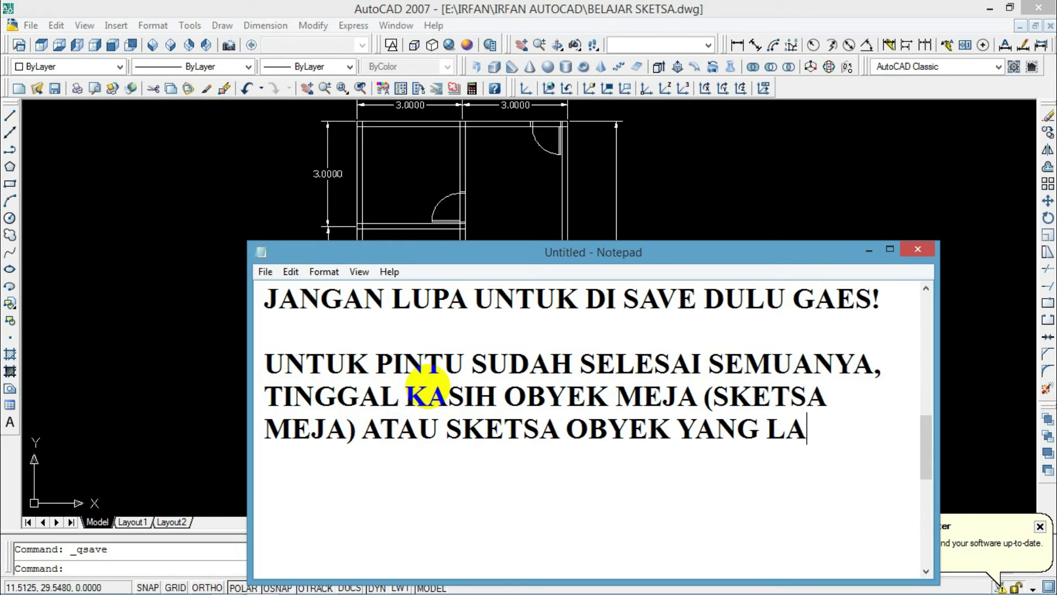
left_click(609, 224)
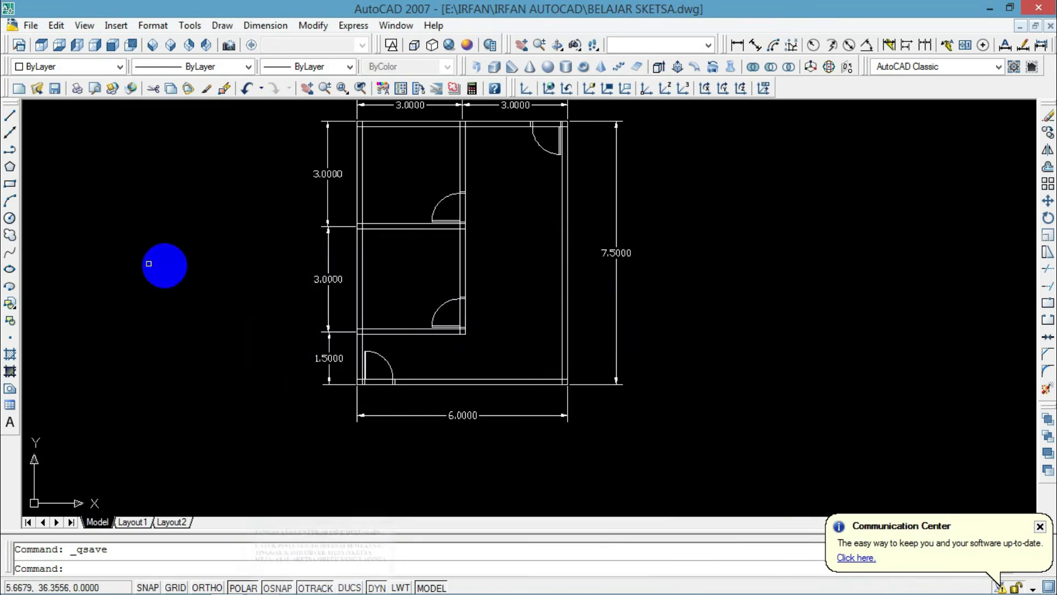
Open the DesignCenter palette over the floor plan and enlarge its window.
scroll(497, 290, "up", 3)
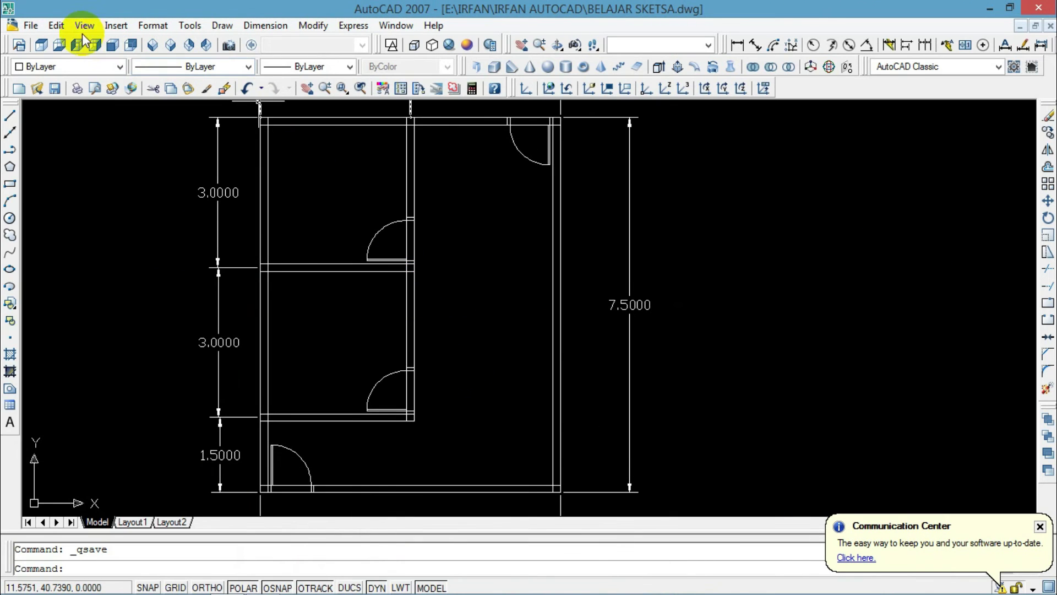
left_click(117, 25)
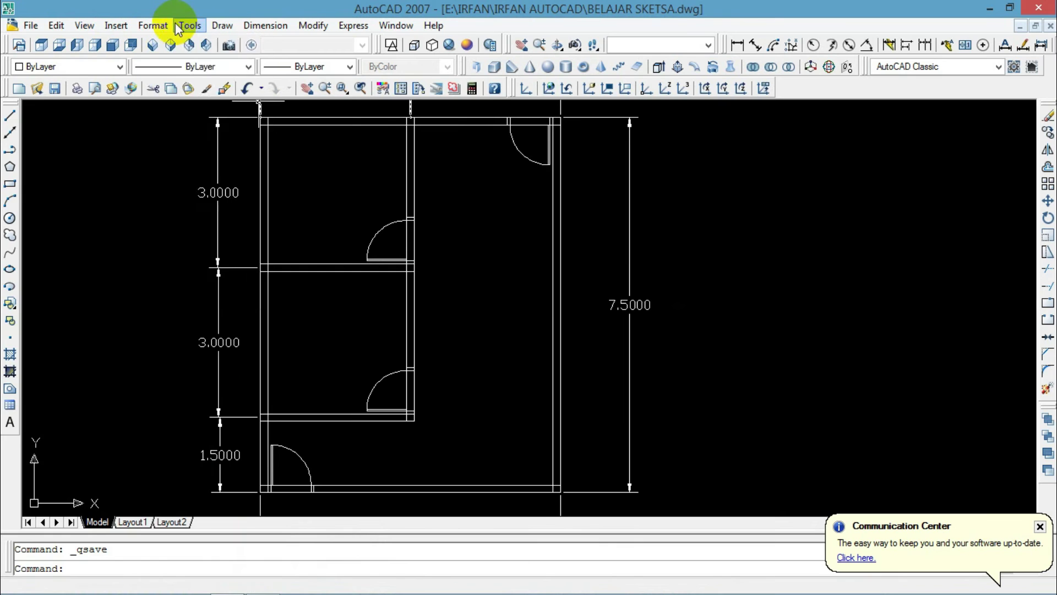
mouse_move(256, 23)
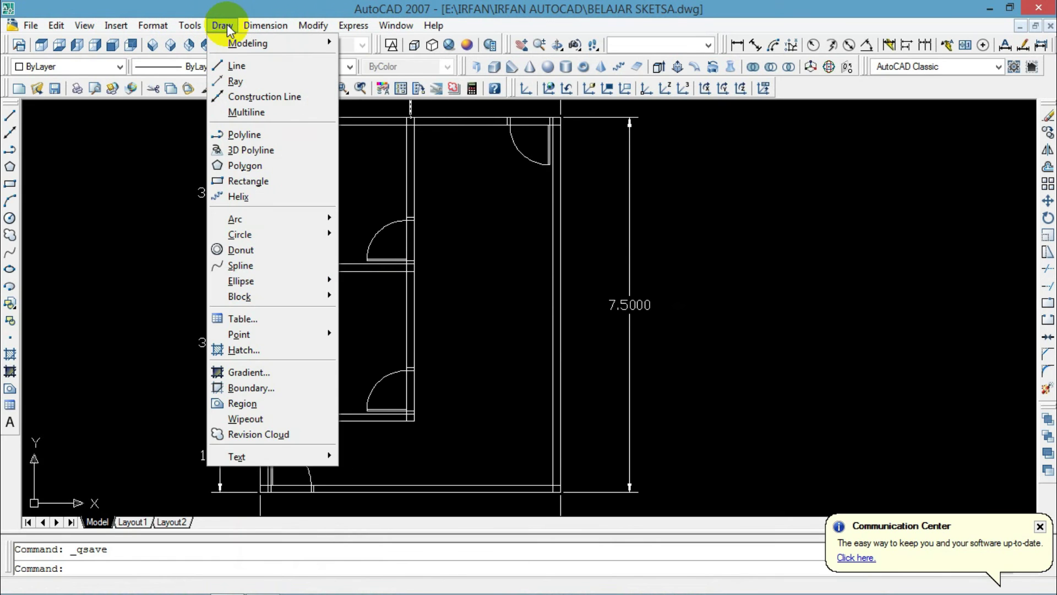
mouse_move(195, 25)
mouse_move(219, 57)
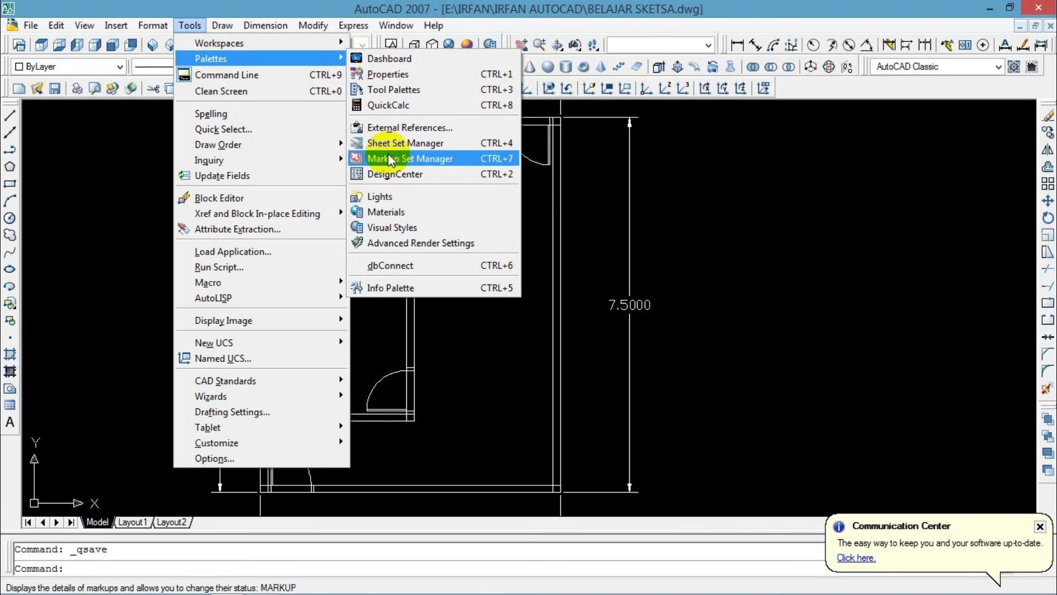
left_click(369, 168)
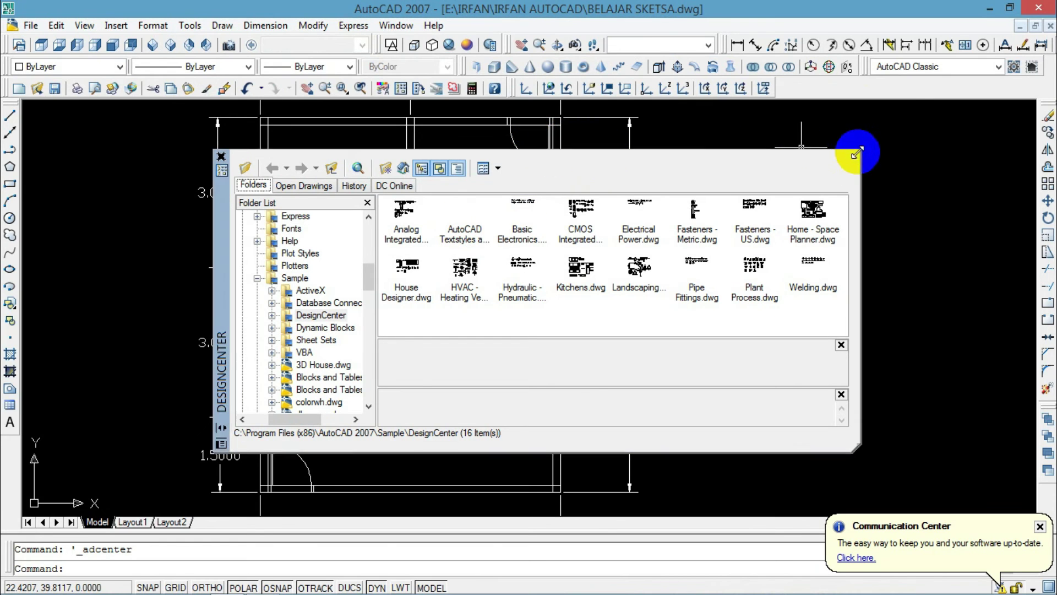
left_click_drag(857, 152, 899, 118)
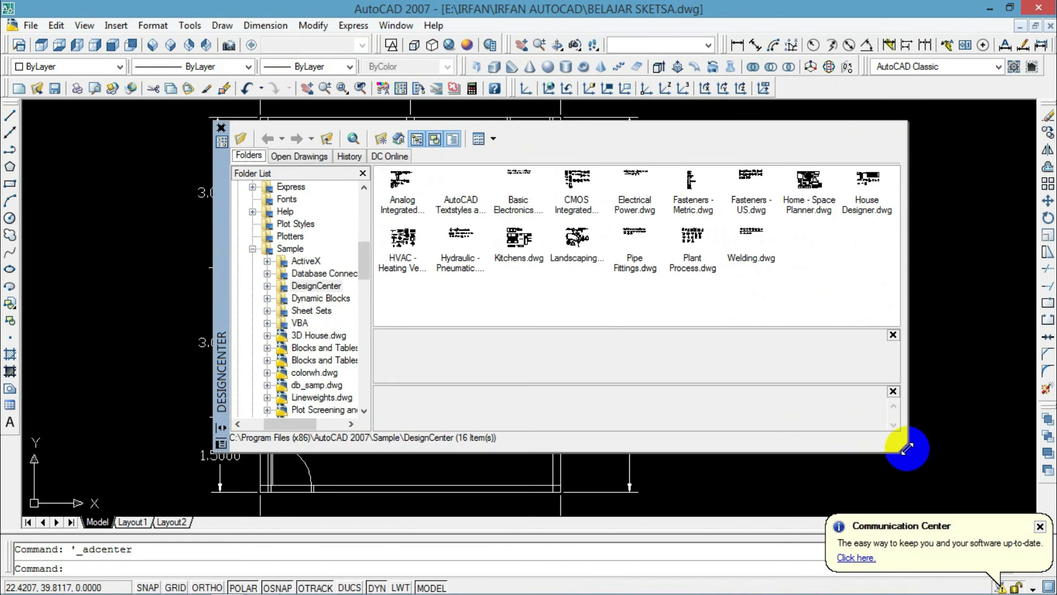
left_click_drag(899, 439, 964, 502)
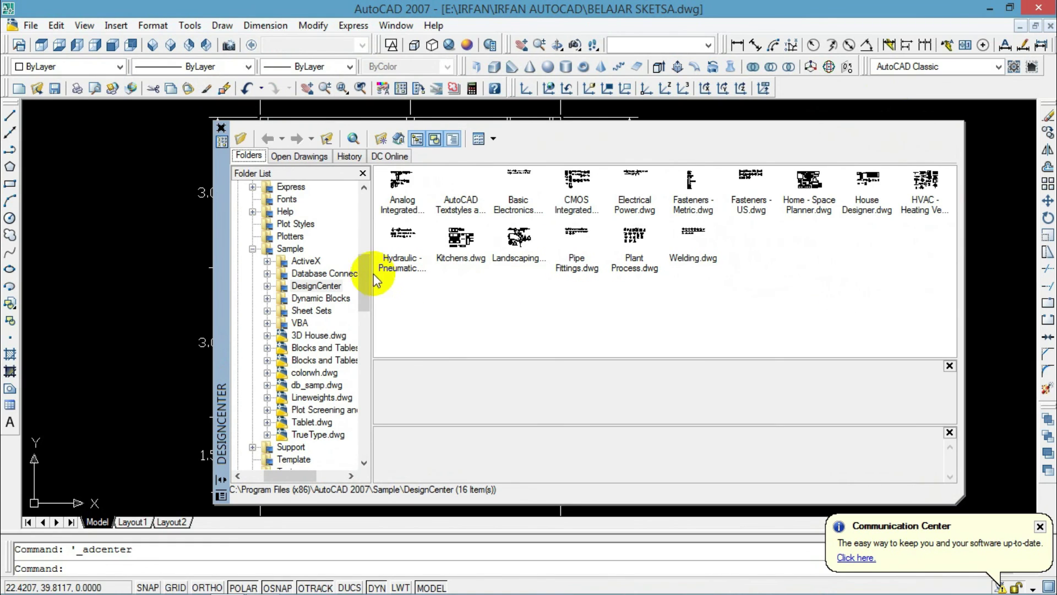
Browse DesignCenter's open drawings, history and folder tree for furniture symbols and preview Analog Integrated Circuits.dwg.
left_click_drag(366, 275, 389, 153)
left_click(284, 157)
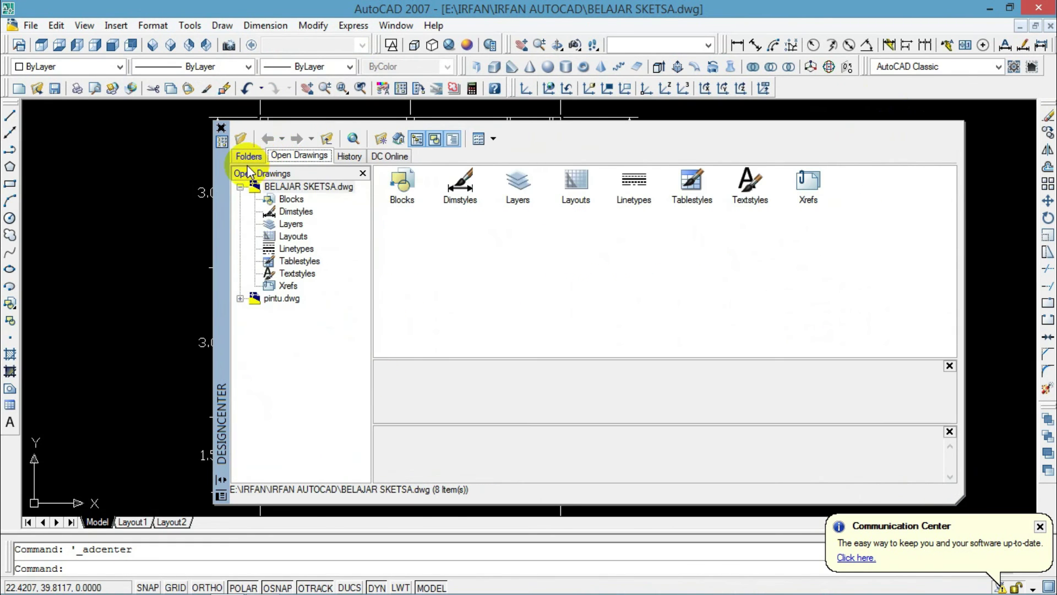
left_click(349, 156)
left_click(299, 156)
left_click(249, 155)
left_click_drag(292, 476, 268, 476)
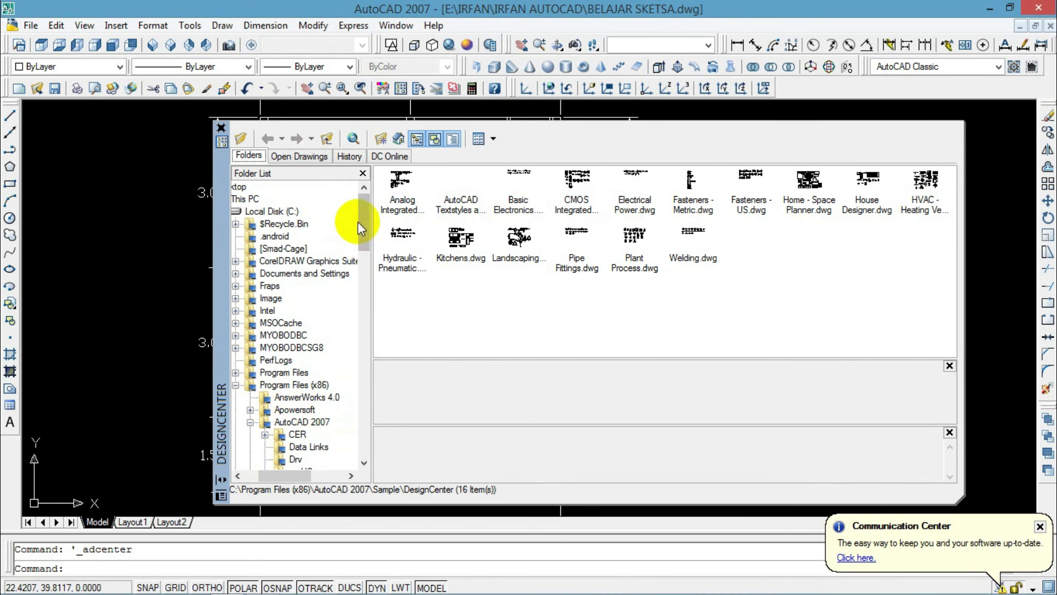
left_click_drag(359, 223, 370, 286)
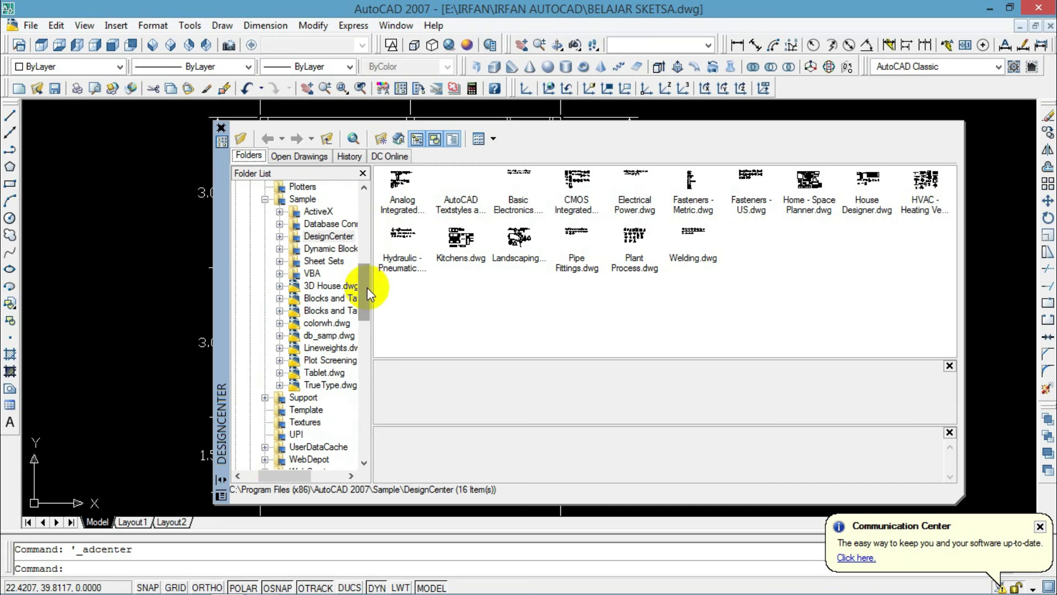
left_click_drag(288, 471, 300, 470)
left_click_drag(362, 300, 358, 266)
left_click(401, 181)
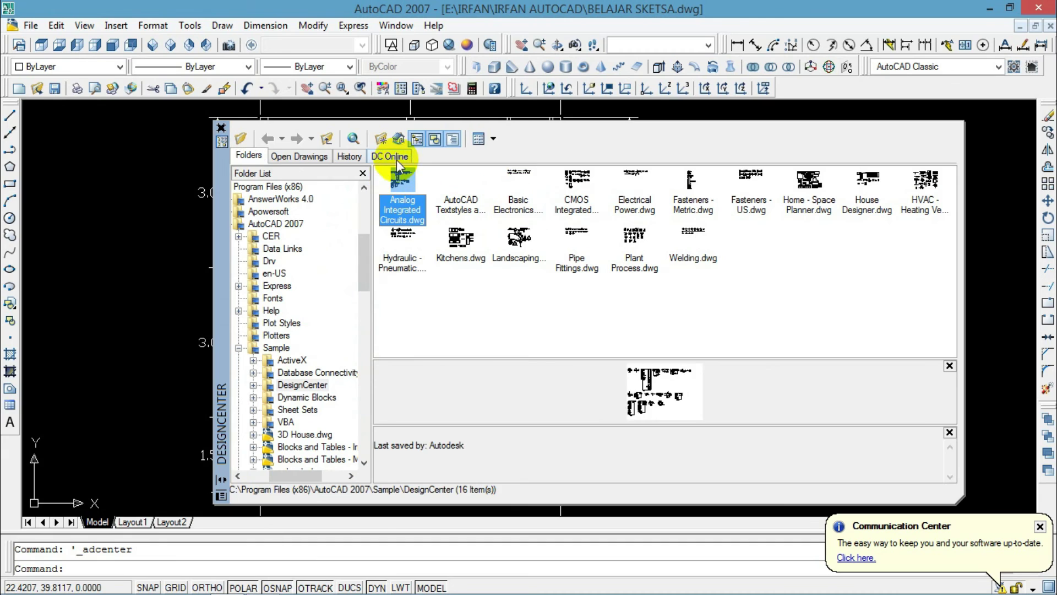
Check DesignCenter's online content, open drawings and remaining folders for furniture symbols, and close the palette.
left_click(355, 160)
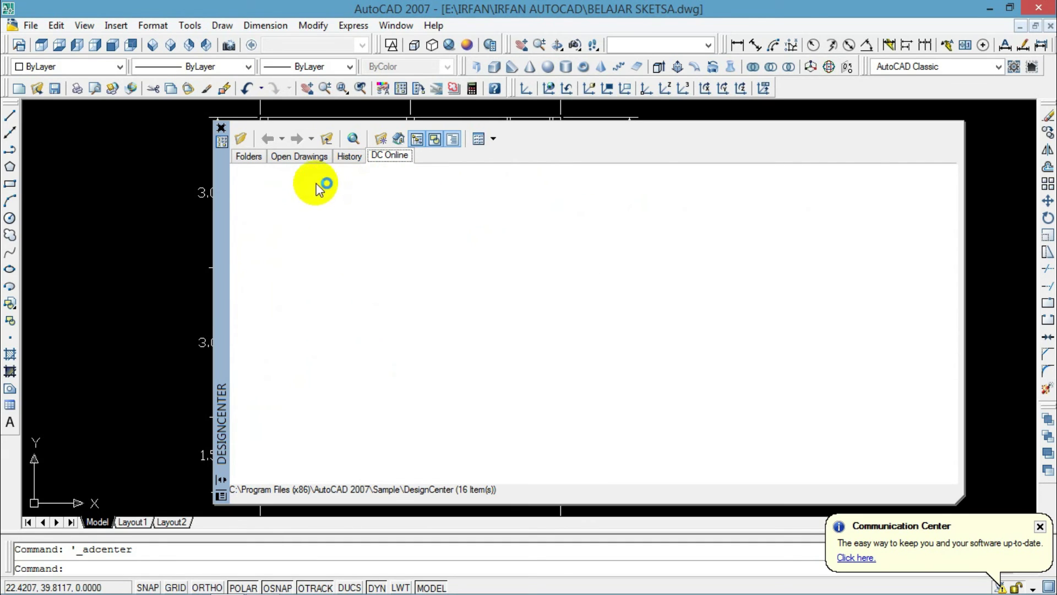
left_click(348, 158)
left_click(303, 160)
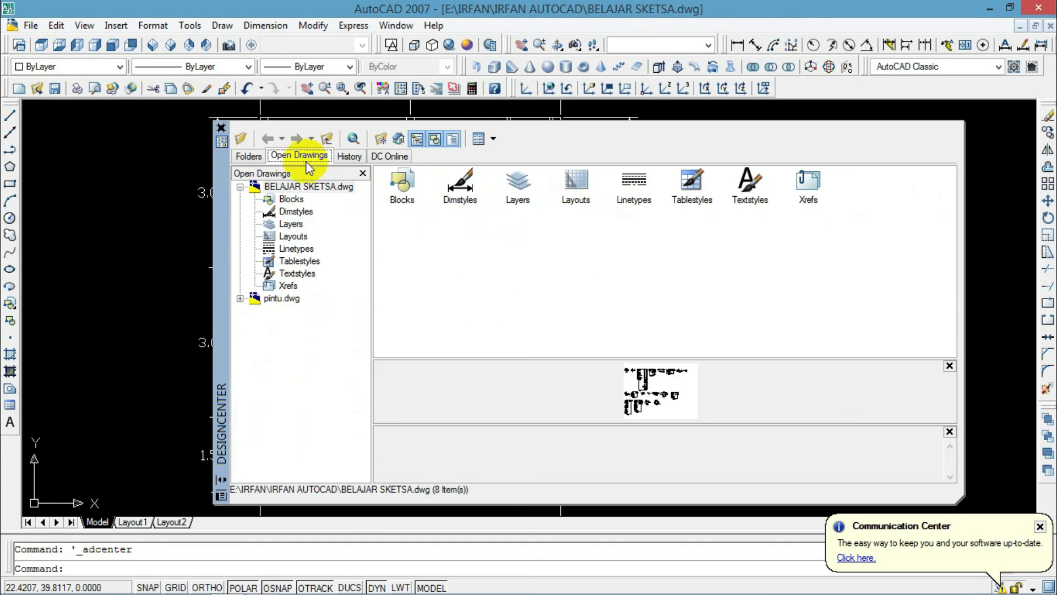
left_click(249, 156)
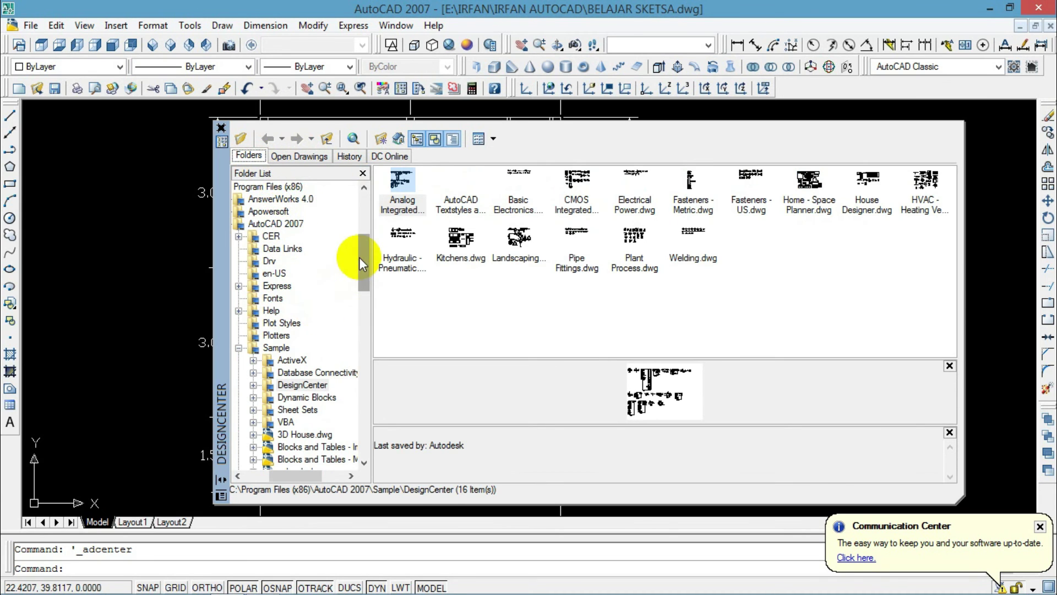
left_click_drag(359, 256, 372, 435)
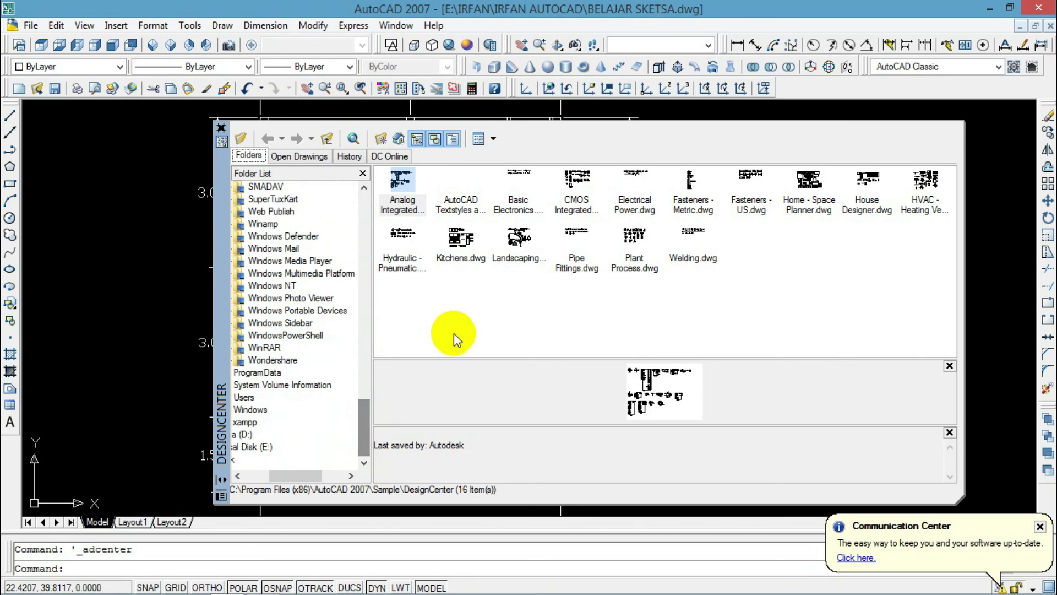
left_click(284, 156)
left_click(250, 156)
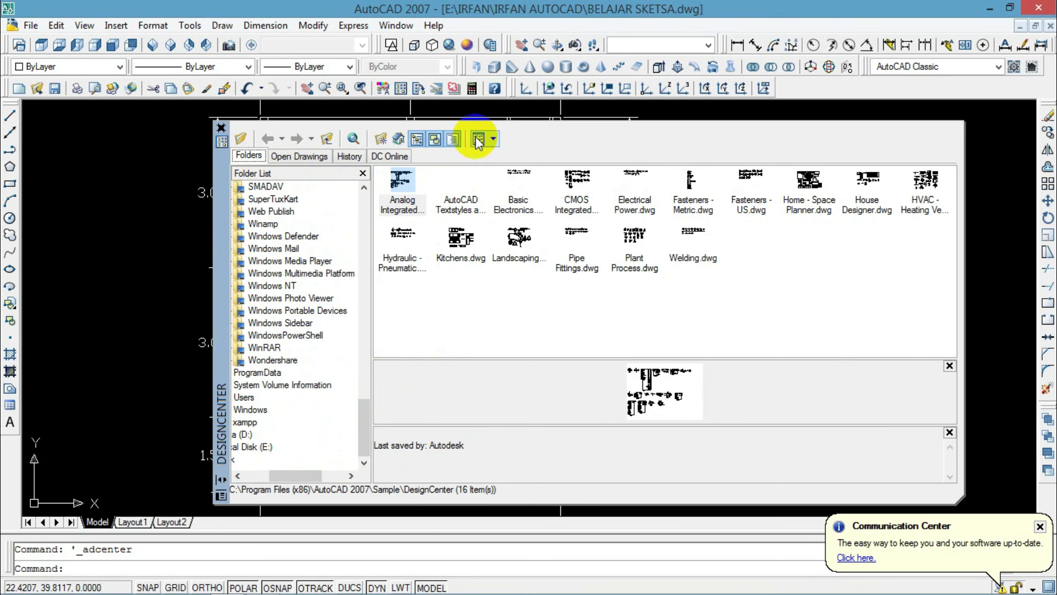
left_click(221, 127)
scroll(486, 249, "down", 2)
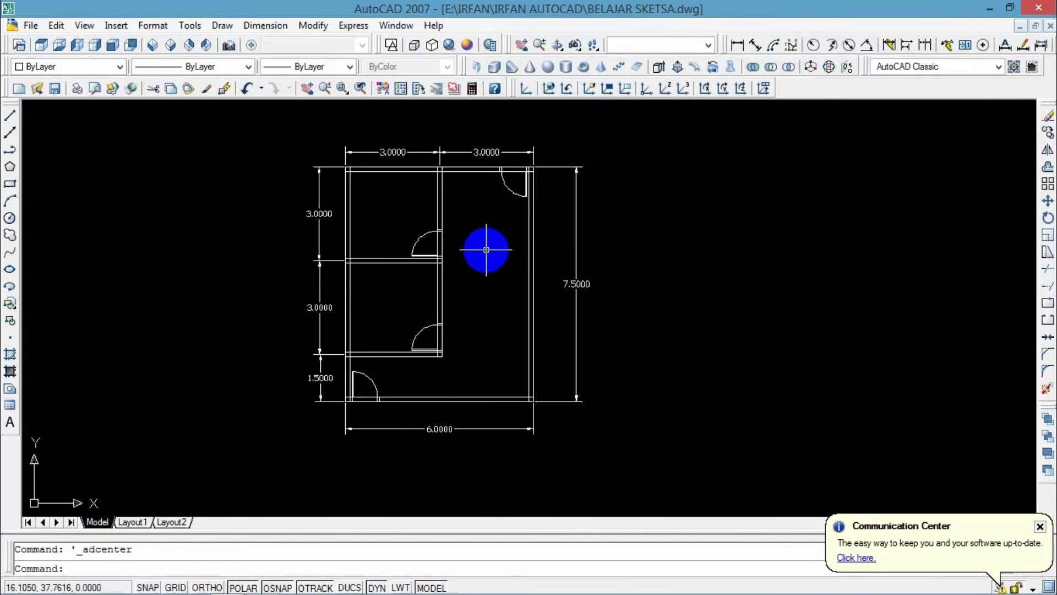
scroll(486, 250, "up", 3)
Switch to Notepad and replace the existing note with "LOH GAES, UNTUK SEMENTARA PART 1 SAMPAI SINI DULU YA!".
left_click(260, 584)
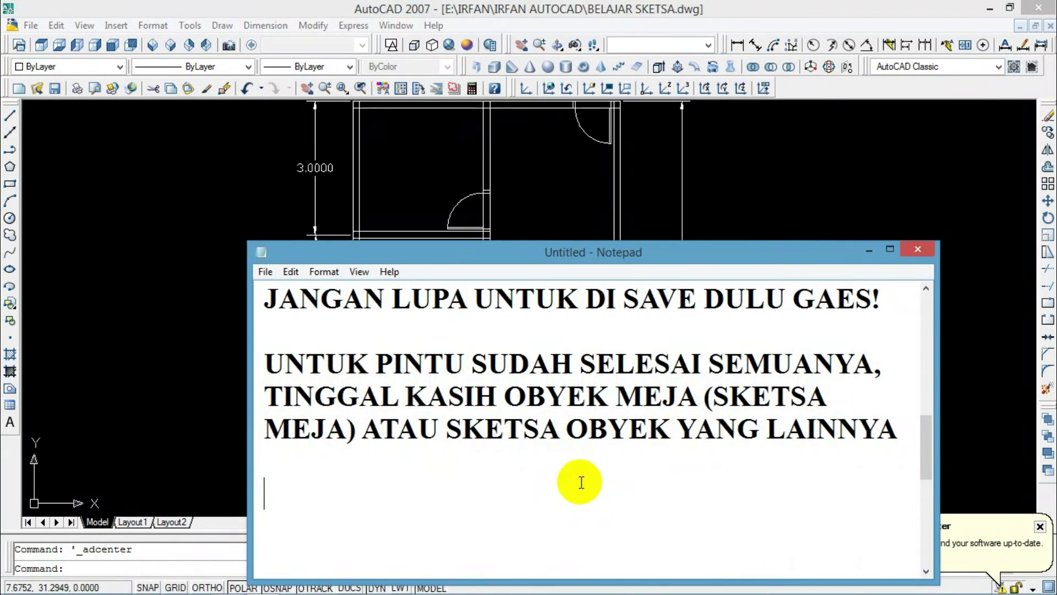
key("ctrl+a")
key("Delete")
type("LO")
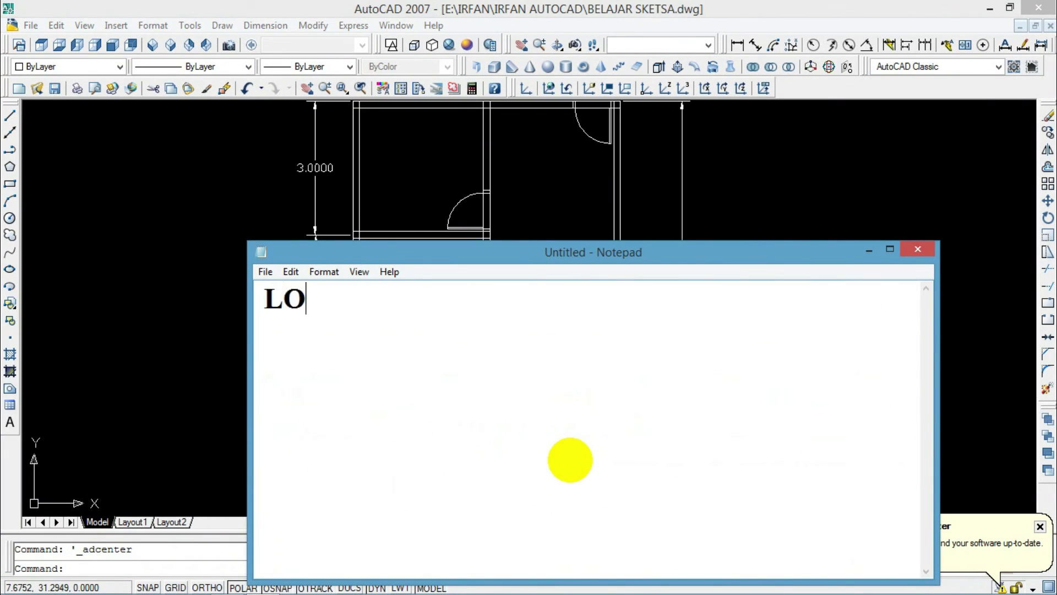
type("H GAES, UNTUK SEMENTAR")
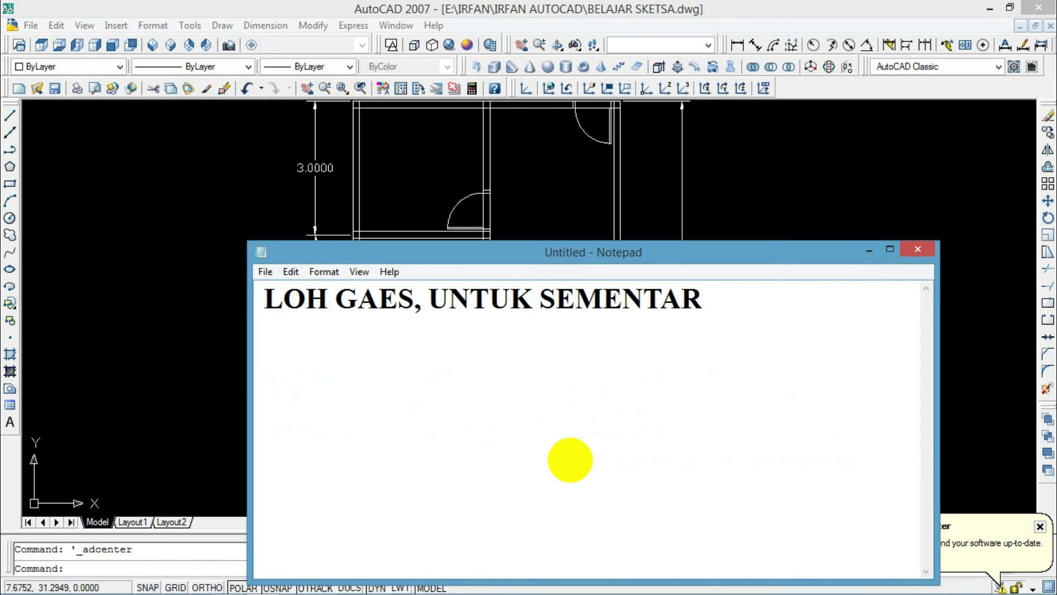
type("A PART 1 SAMPAI SINI")
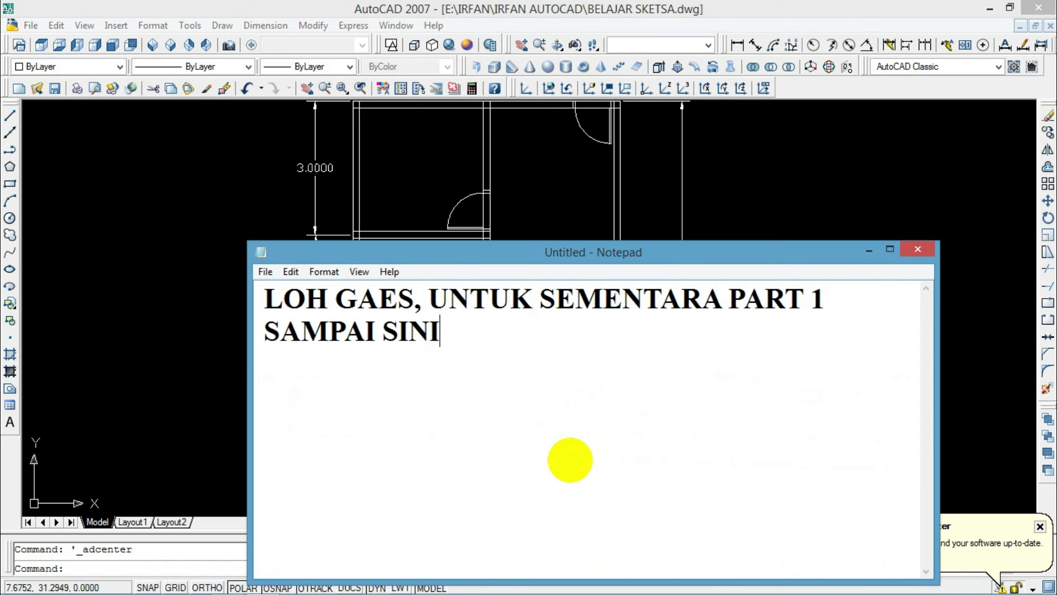
type(" DULU YA!")
Replace the note with "SOALNYA TADI SAYA CARI OBYEK SEPERTI MEJA, KASUR, ATAU YANG LAINNYA ITU GAK ADA GAES, ALIAS TIDAK DI TEMUKAN!".
key("ctrl+a")
type("SOA")
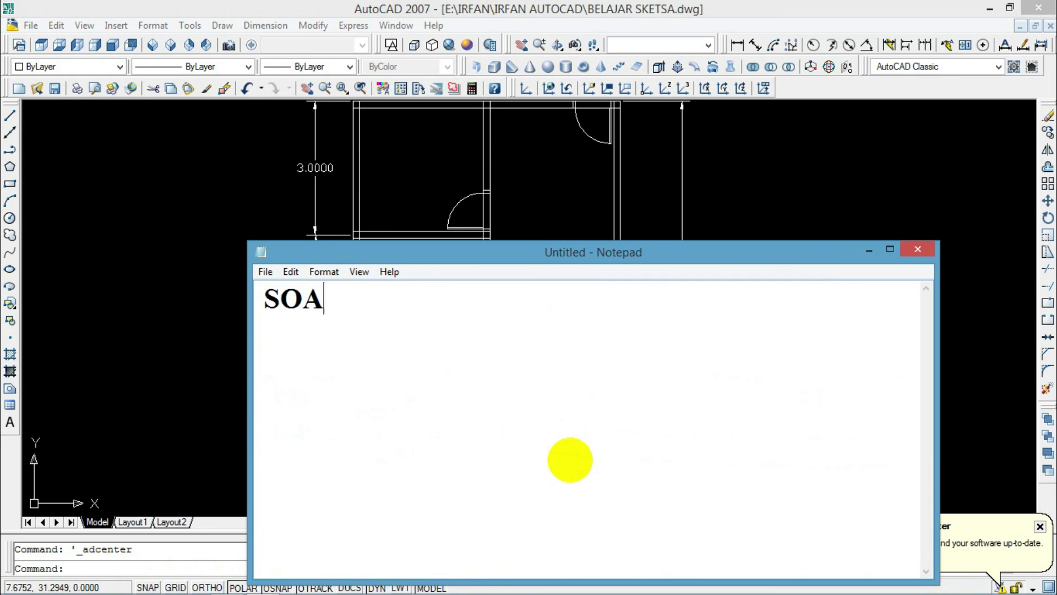
type("LNYA TADI OB")
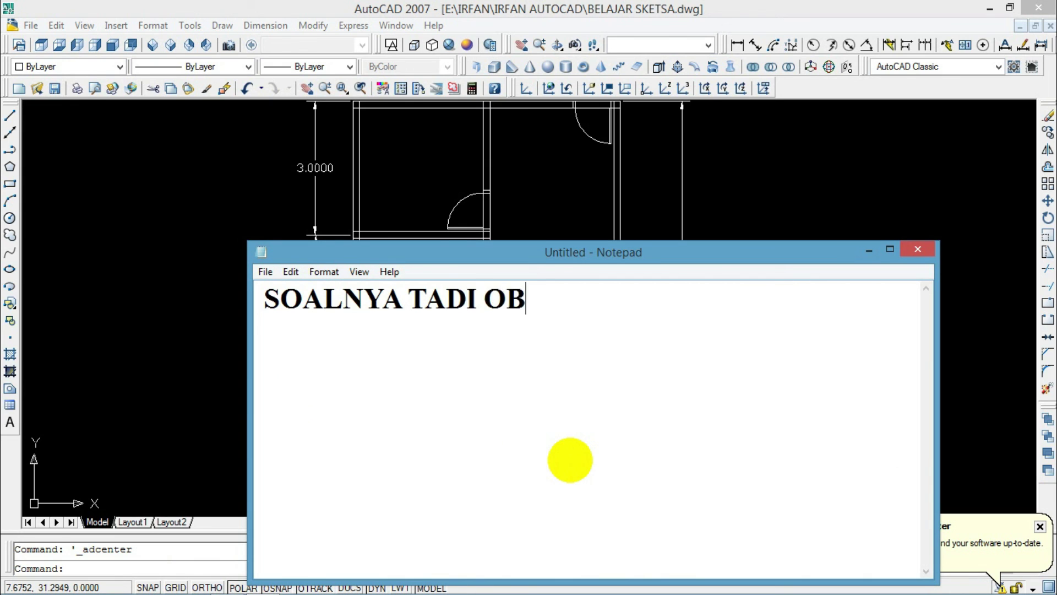
key("BackSpace")
key("BackSpace")
type("SAYA CRA")
key("BackSpace")
key("BackSpace")
type("ARI OBY")
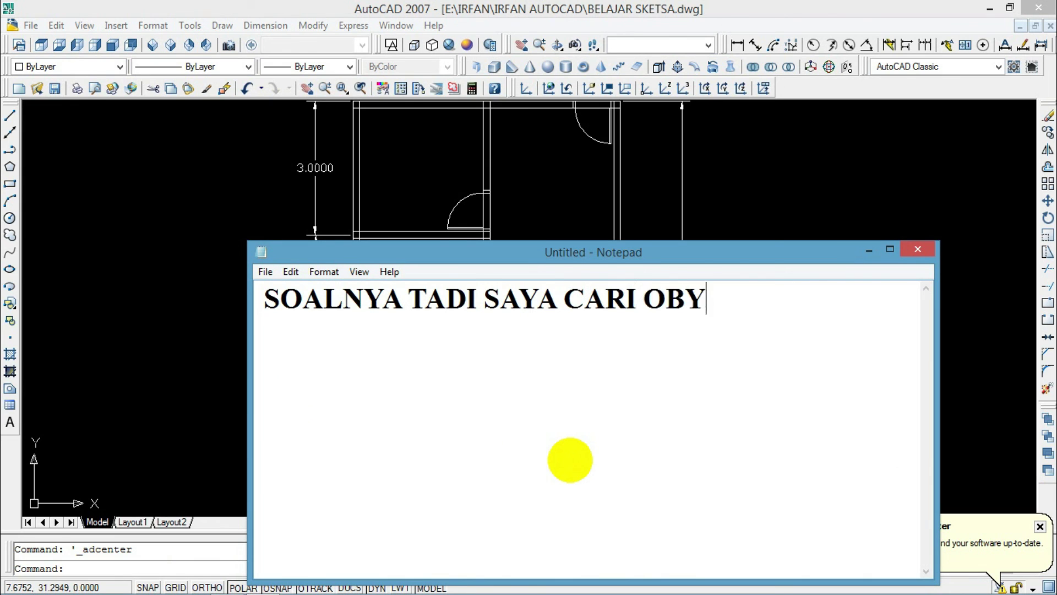
type("EK SEPERTIMEJA")
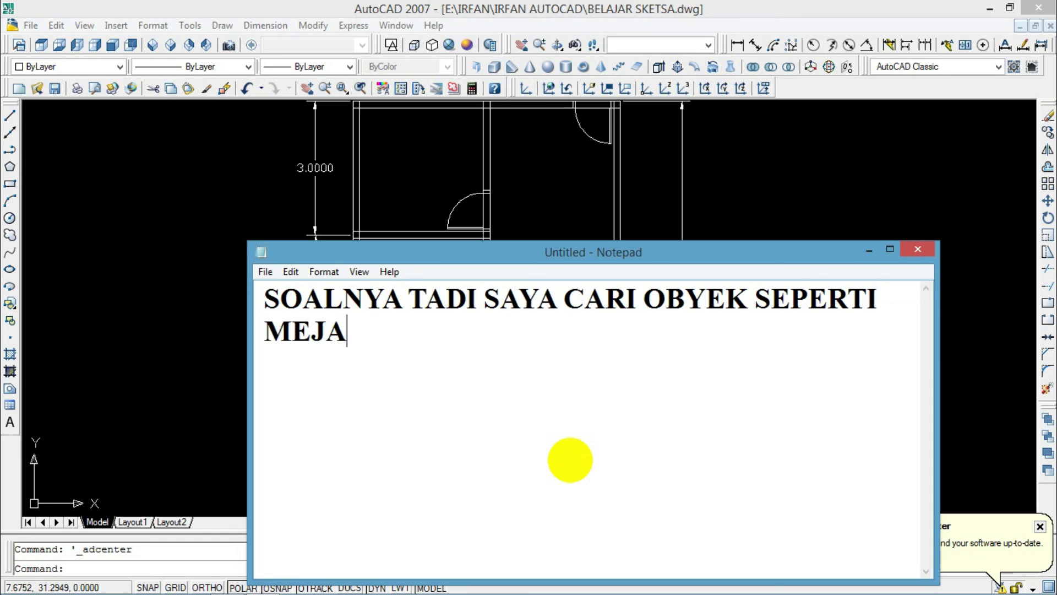
type(", KA")
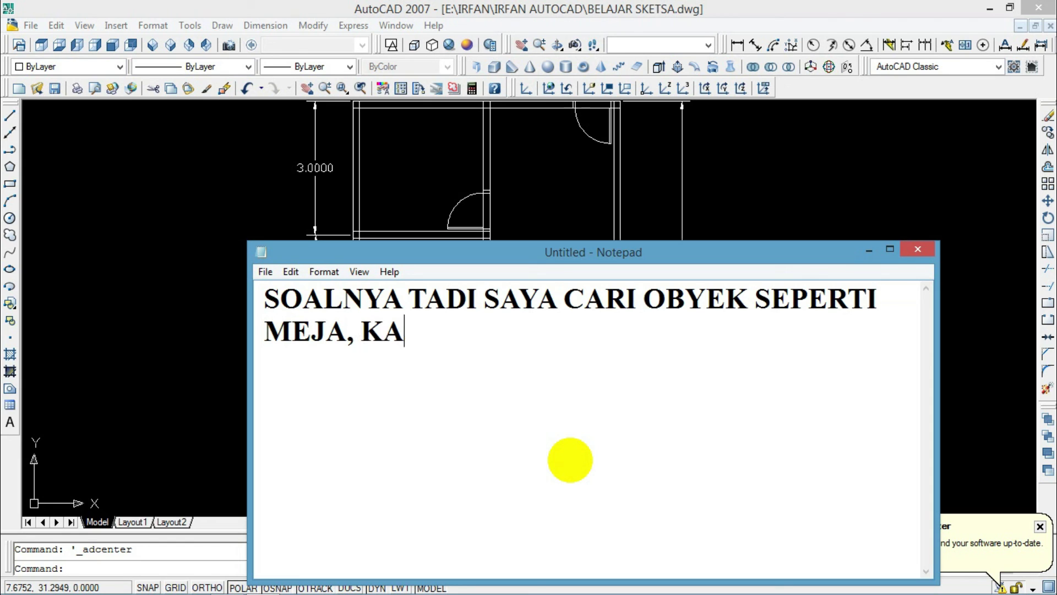
type("SUR, ATAU YANG LAINN")
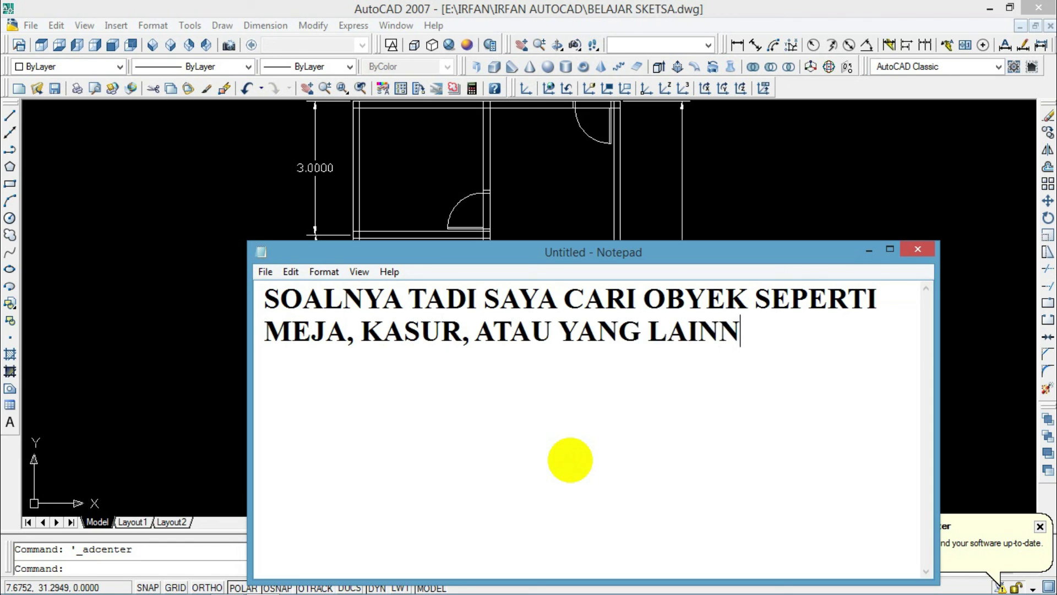
type("YA ITU GAK ADA YA")
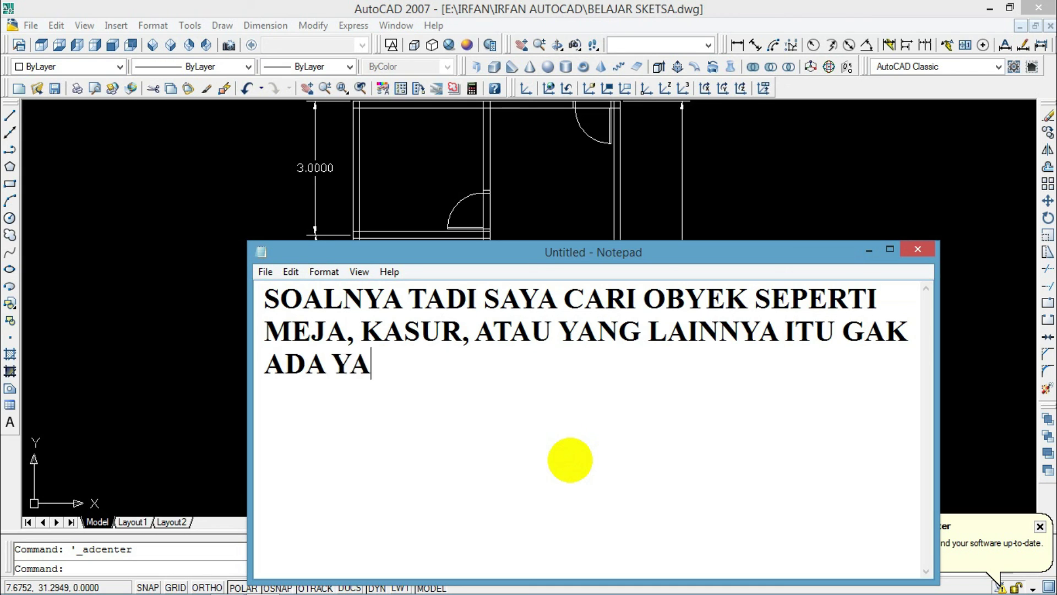
key("BackSpace")
key("BackSpace")
type("GAES, ALIAS TIDAK DI ")
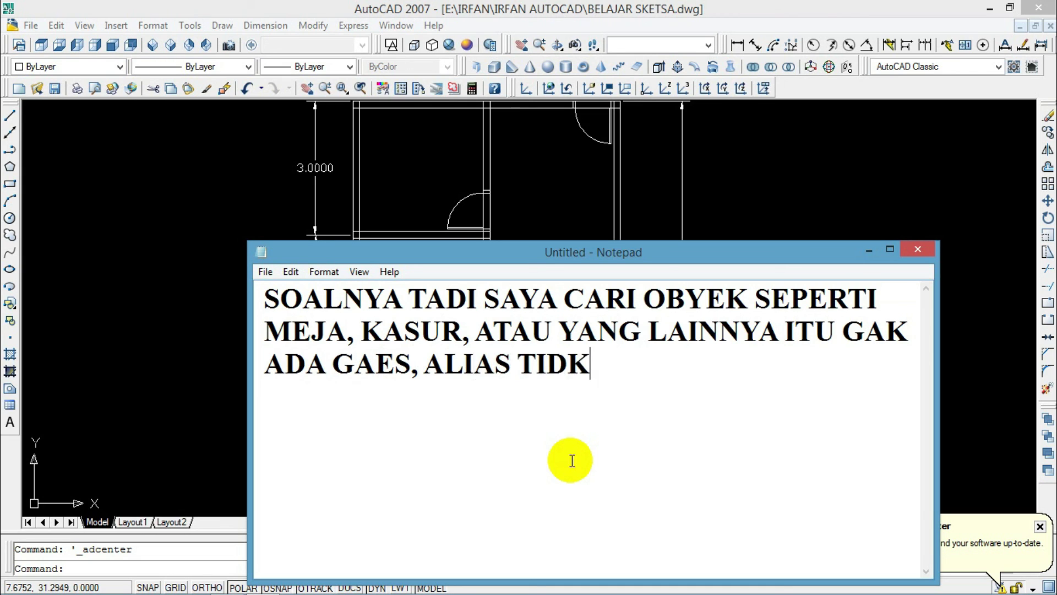
type("TEMUKAN!")
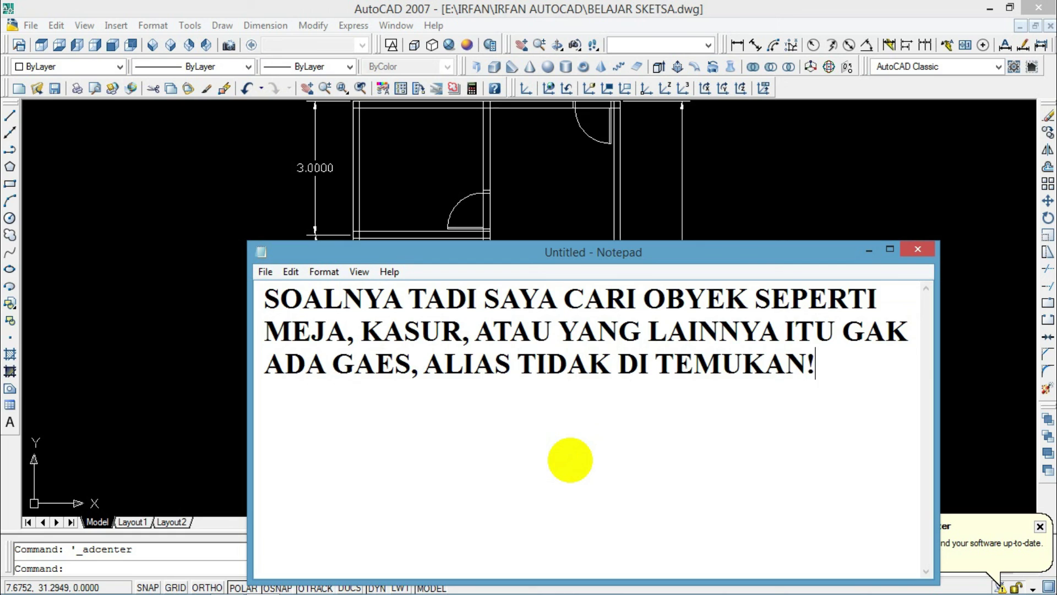
Replace the note with the apology "MOHON MAAF YA".
key("ctrl+a")
type("MOHON MA")
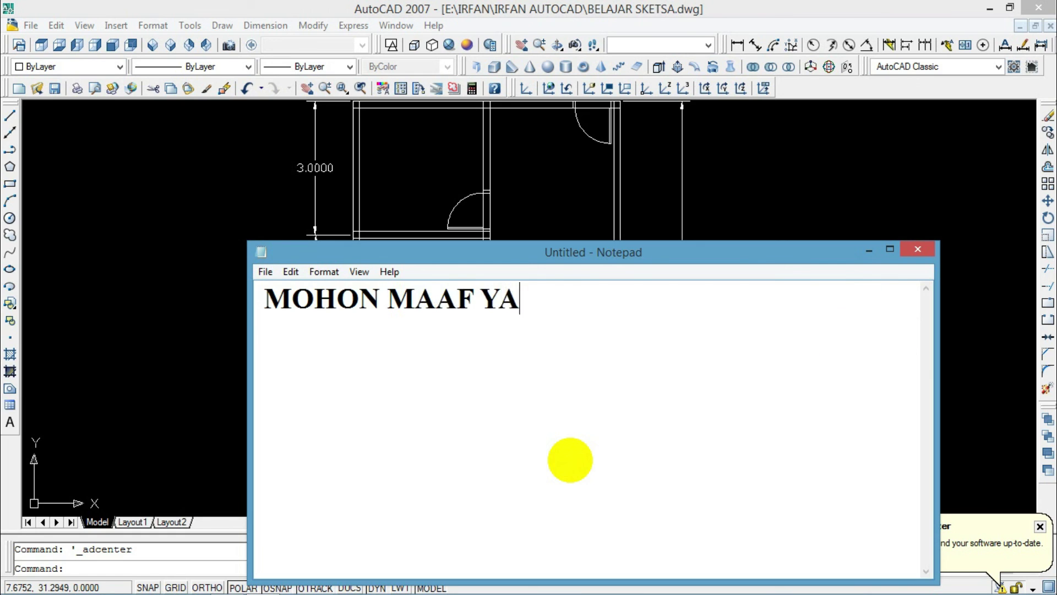
type("AF YA")
Replace the note with the closing greeting "SEKIAN DULU GAES, WASSALAMU'ALAIKUM WR. WB".
key("ctrl+a")
key("BackSpace")
type("SEKIAN ")
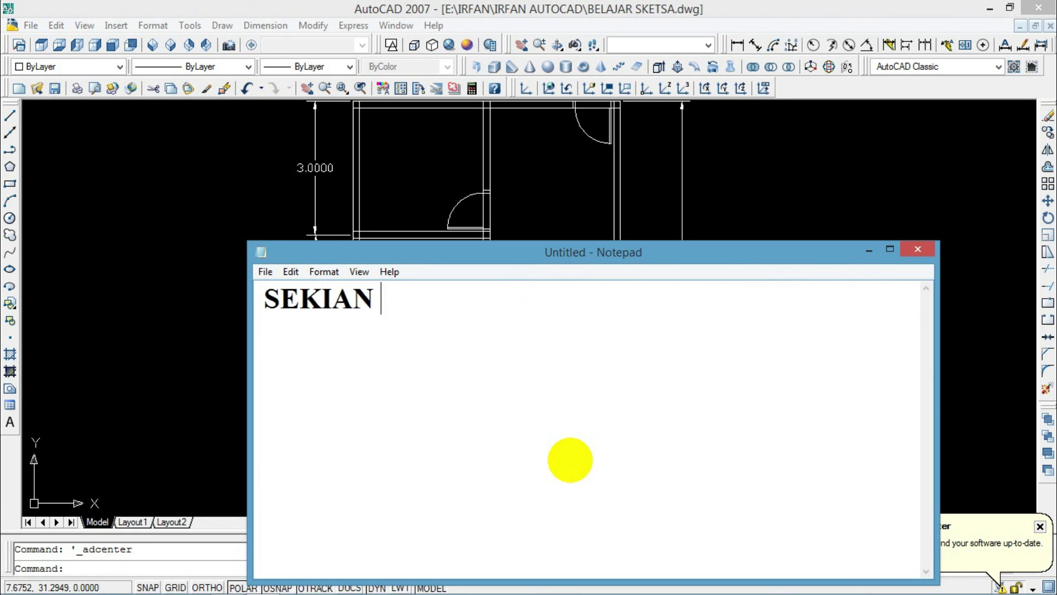
type("DULU GAES, WASSALAMA")
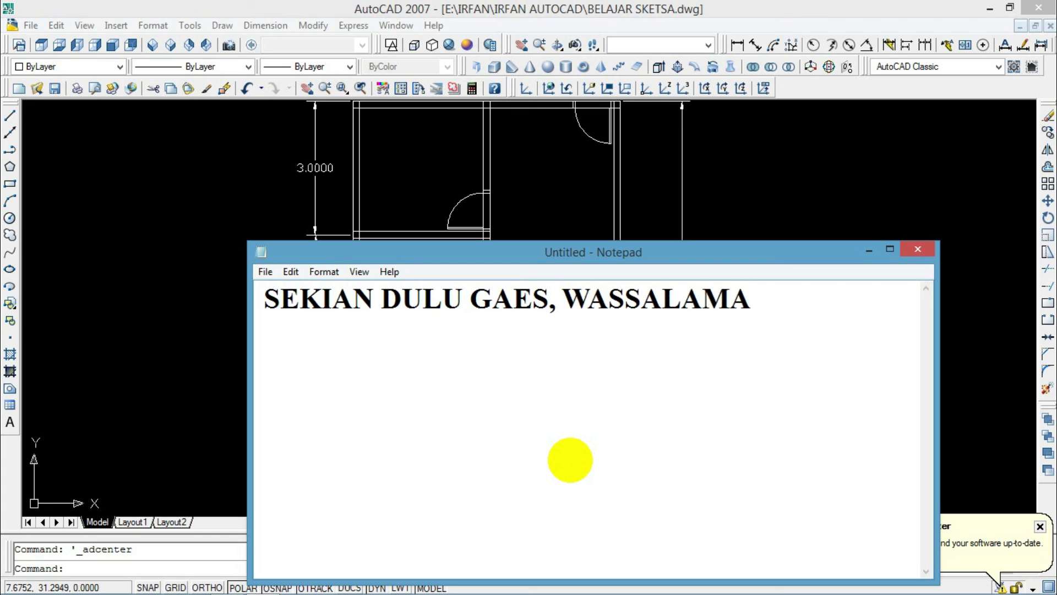
type("'ALALI")
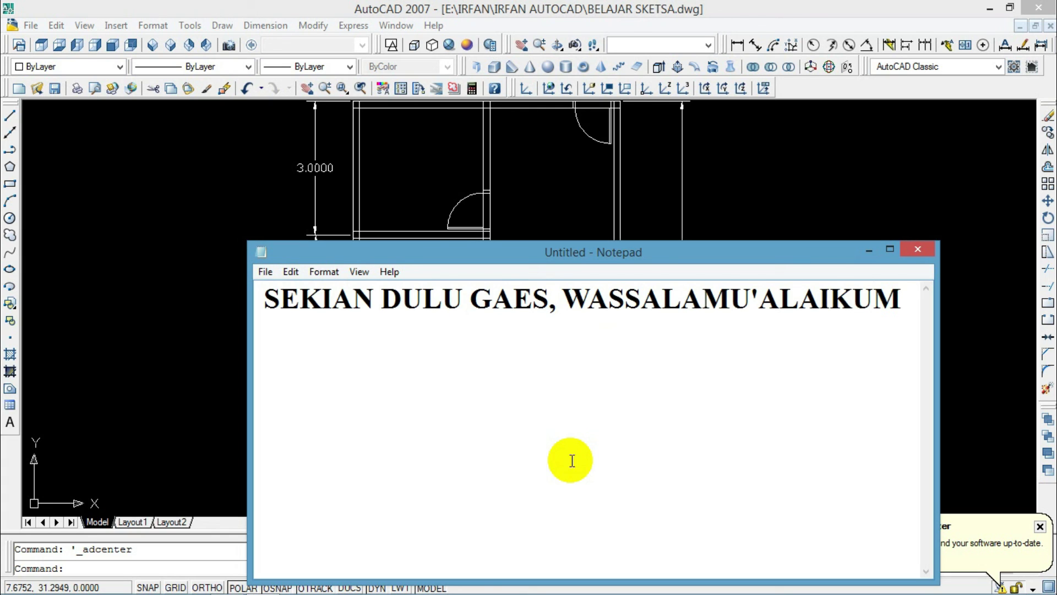
type(" WR. WB")
Replace the closing greeting with the emoticon ":D" and clear the note completely.
key("ctrl+a")
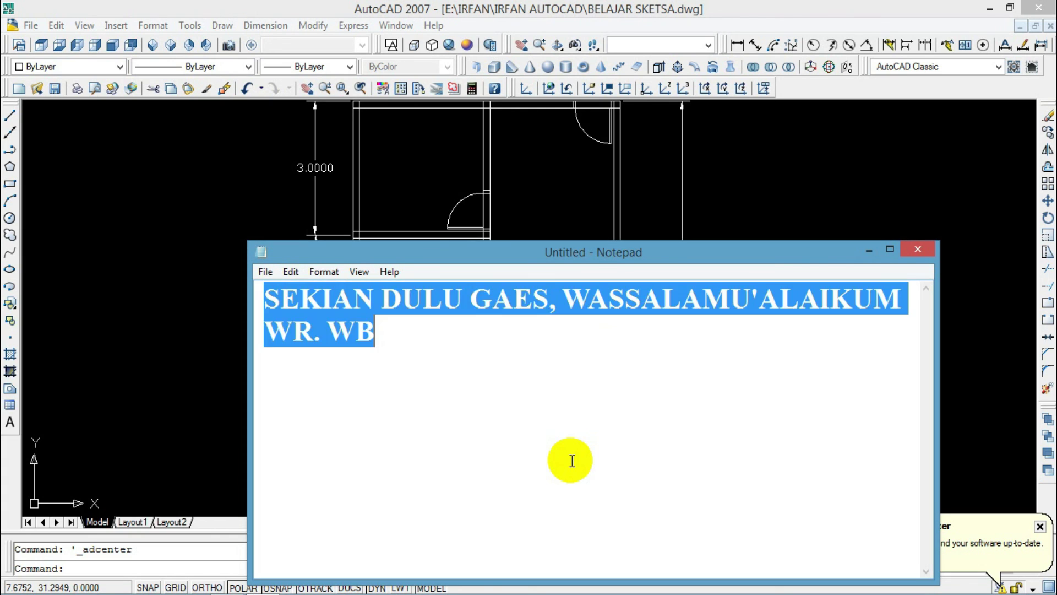
key("BackSpace")
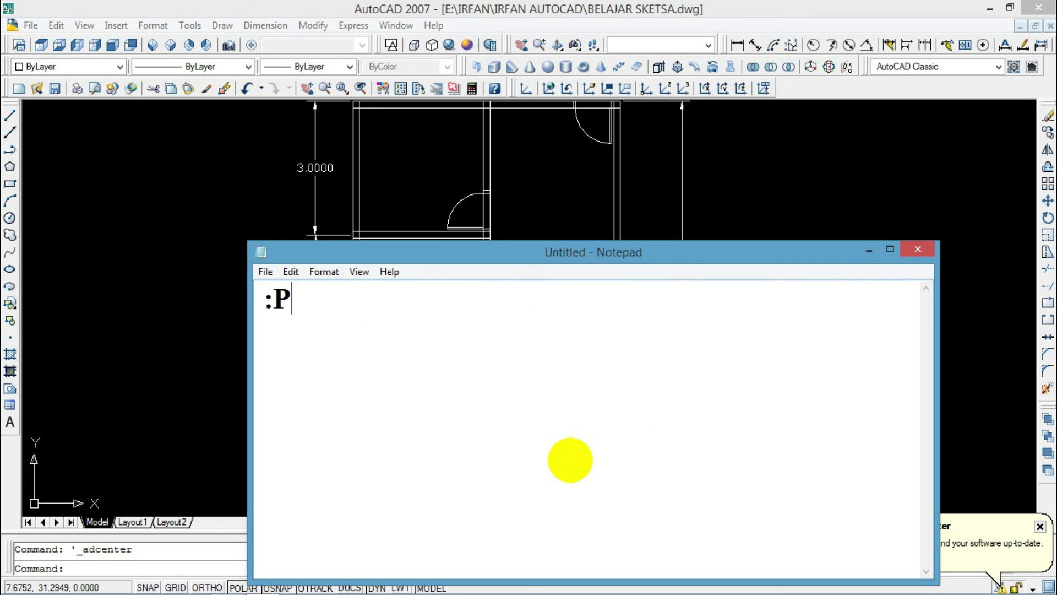
key("ctrl+a")
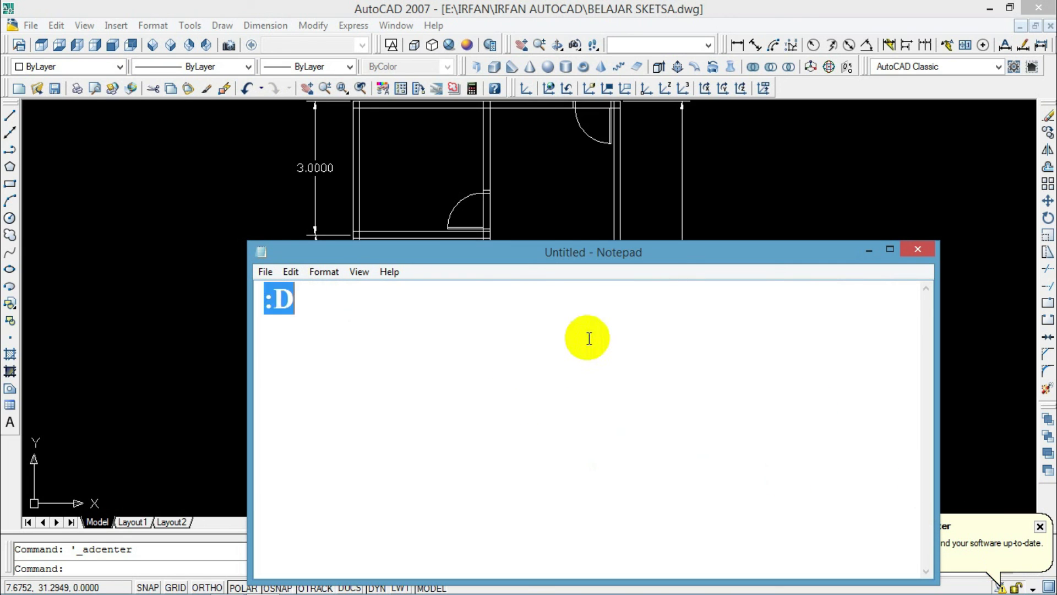
key("BackSpace")
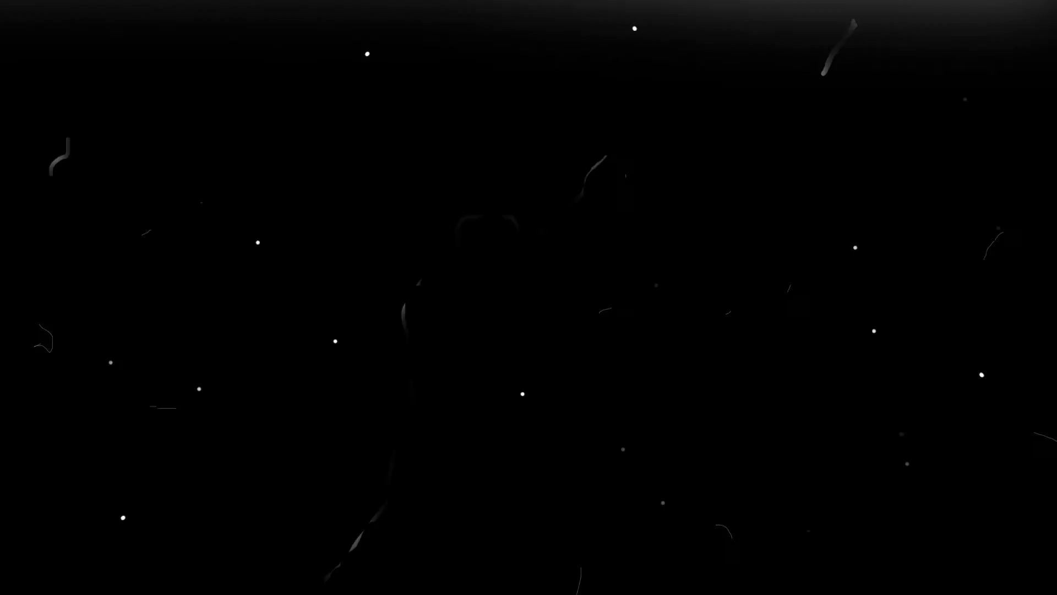